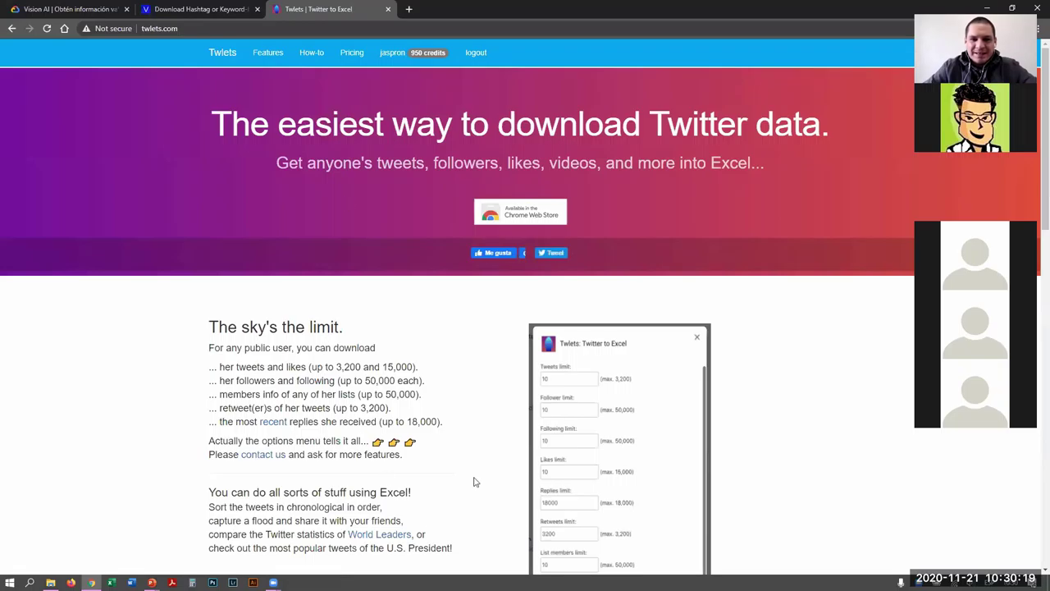
Step: Switch to the Downloads folder and open the Ejemplo Excel workbook
{"action": "key", "text": "alt+Tab"}
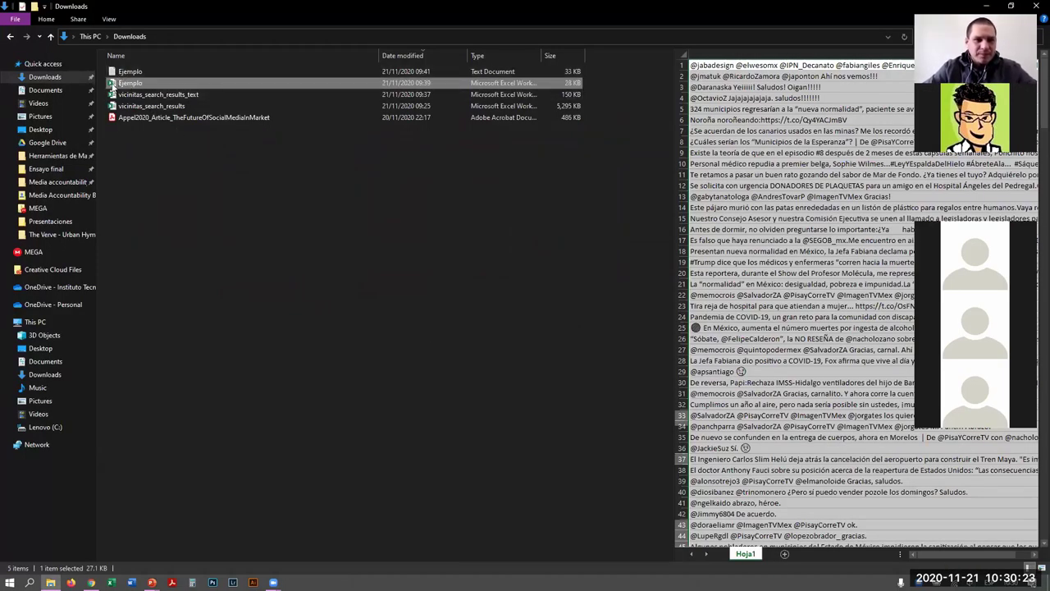
{"action": "double_click", "coordinate": [114, 85]}
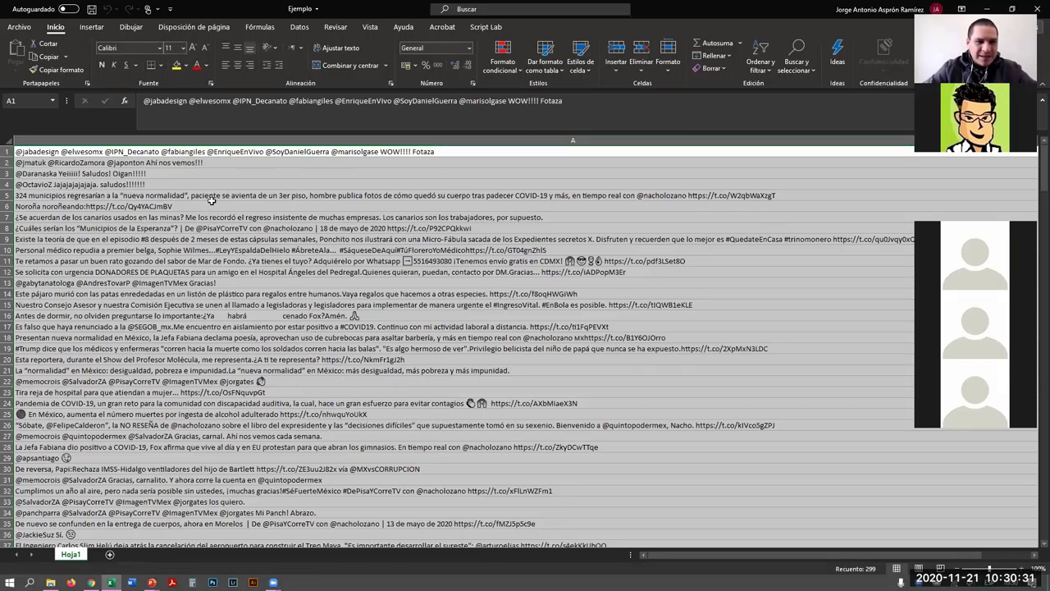
Step: Look through the list of tweets in column A of the Hoja1 sheet
{"action": "left_click", "coordinate": [216, 184]}
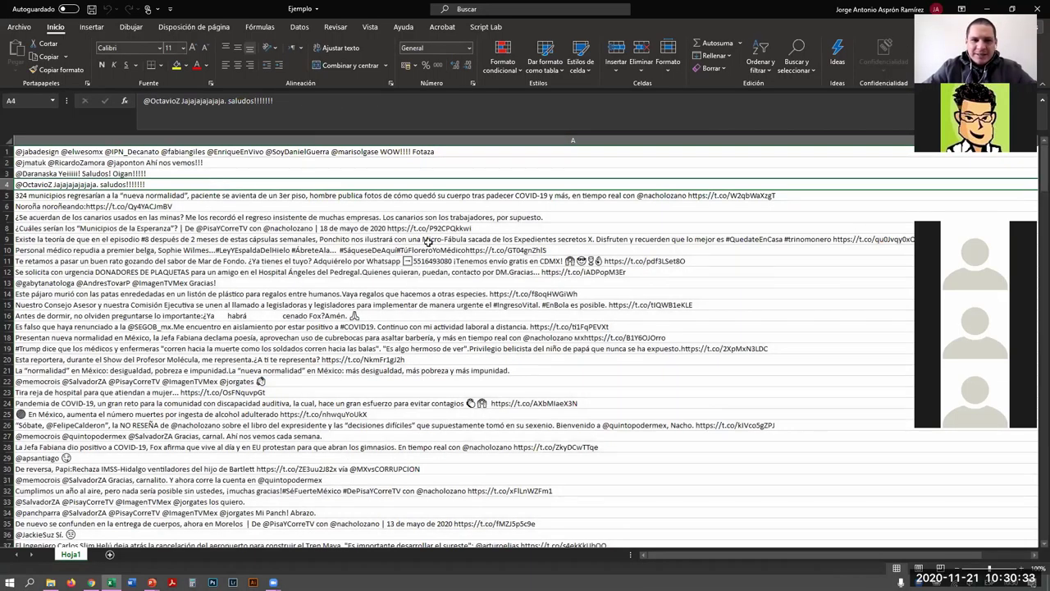
{"action": "left_click", "coordinate": [365, 153]}
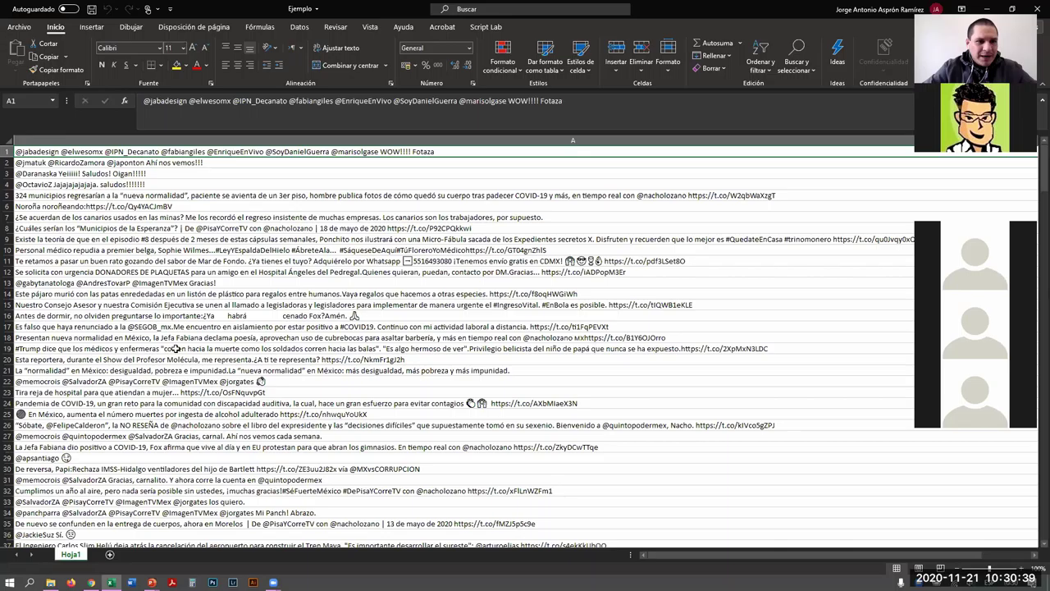
{"action": "scroll", "coordinate": [195, 268], "scroll_direction": "down", "scroll_amount": 8}
{"action": "scroll", "coordinate": [193, 273], "scroll_direction": "down", "scroll_amount": 20}
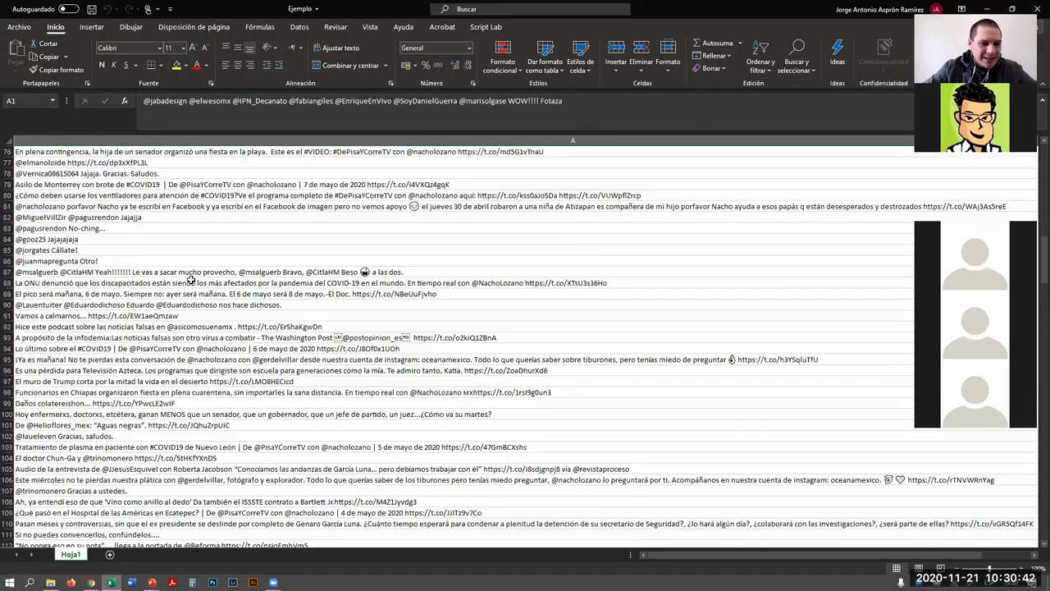
{"action": "scroll", "coordinate": [190, 279], "scroll_direction": "down", "scroll_amount": 20}
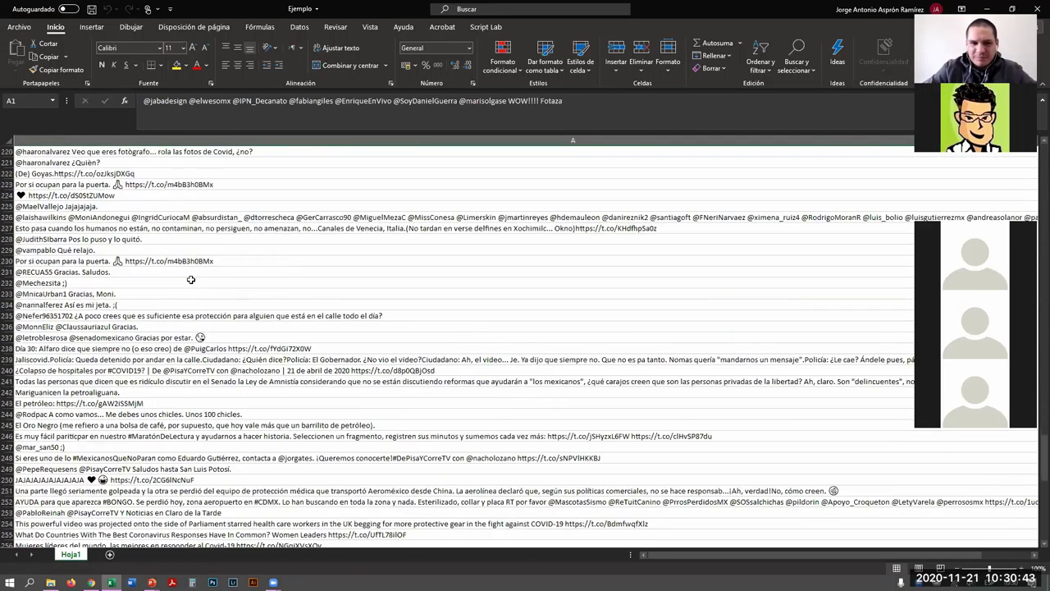
{"action": "scroll", "coordinate": [189, 274], "scroll_direction": "up", "scroll_amount": 12}
{"action": "scroll", "coordinate": [187, 272], "scroll_direction": "up", "scroll_amount": 20}
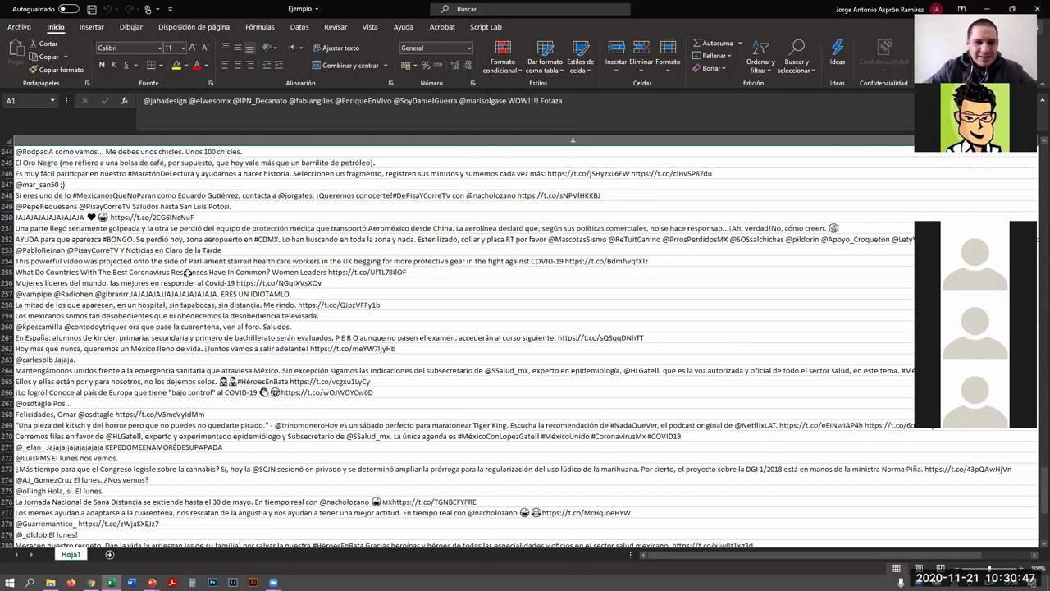
{"action": "scroll", "coordinate": [188, 272], "scroll_direction": "up", "scroll_amount": 20}
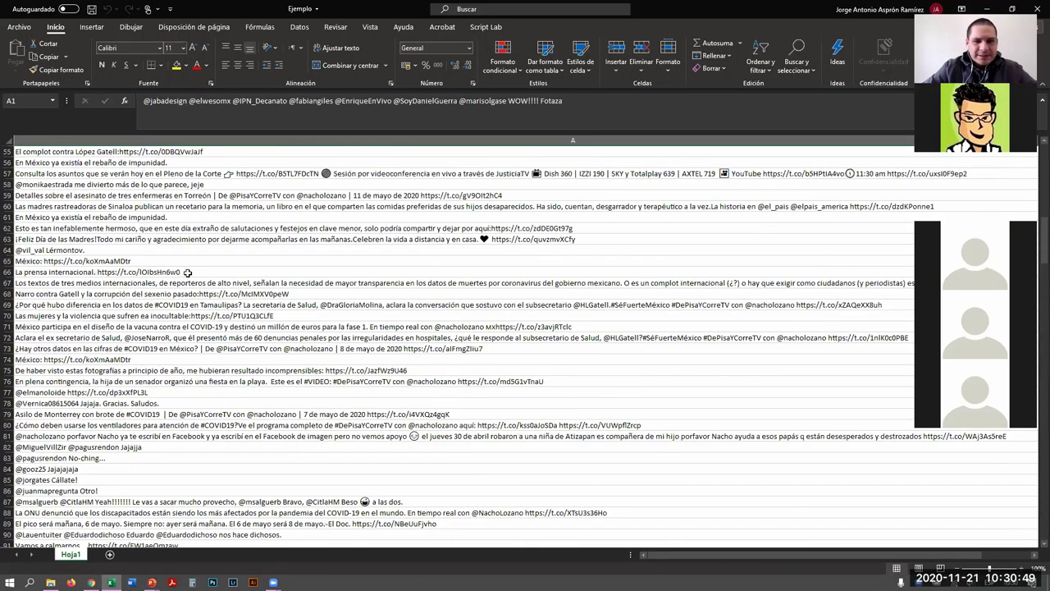
Step: Go back to the Downloads folder and open the vicinitas_search_results workbook
{"action": "key", "text": "alt+Tab"}
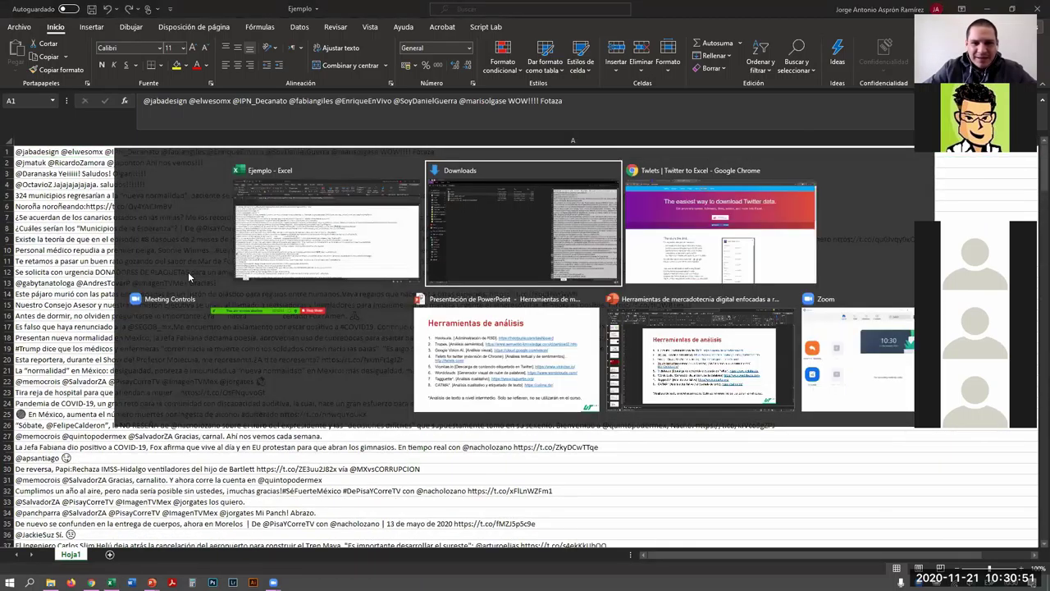
{"action": "left_click", "coordinate": [164, 106]}
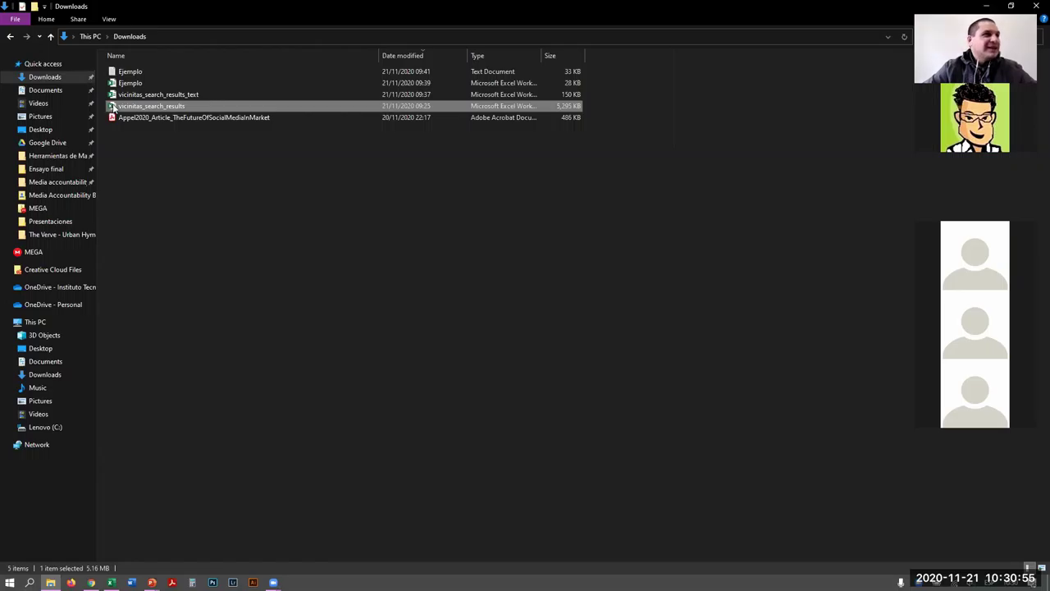
{"action": "key", "text": "alt+Tab"}
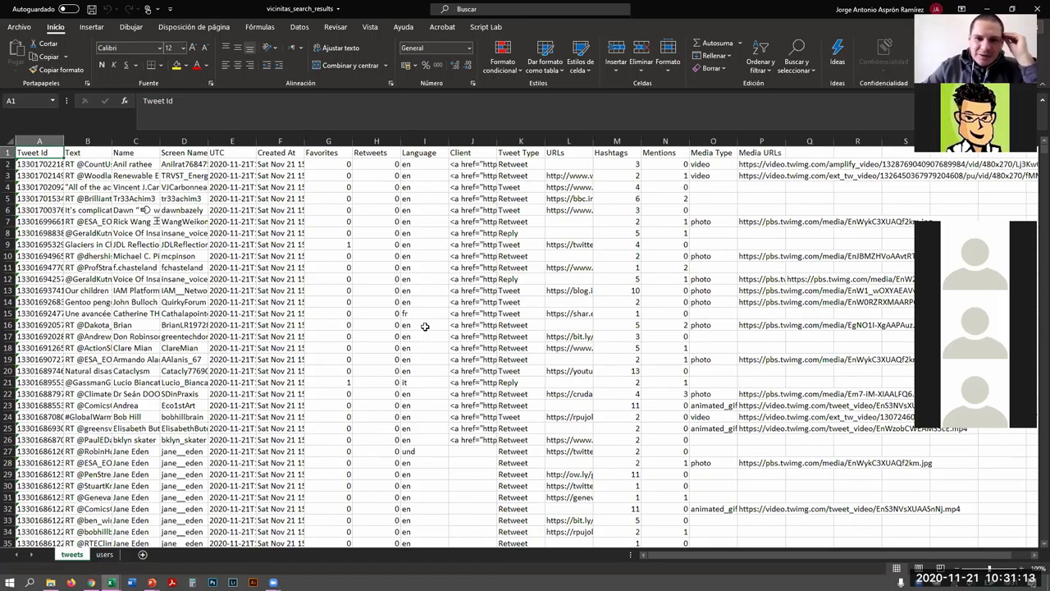
Step: Make the header row of the tweets sheet bold and select the Screen Name column
{"action": "left_click_drag", "start_coordinate": [820, 556], "coordinate": [741, 551]}
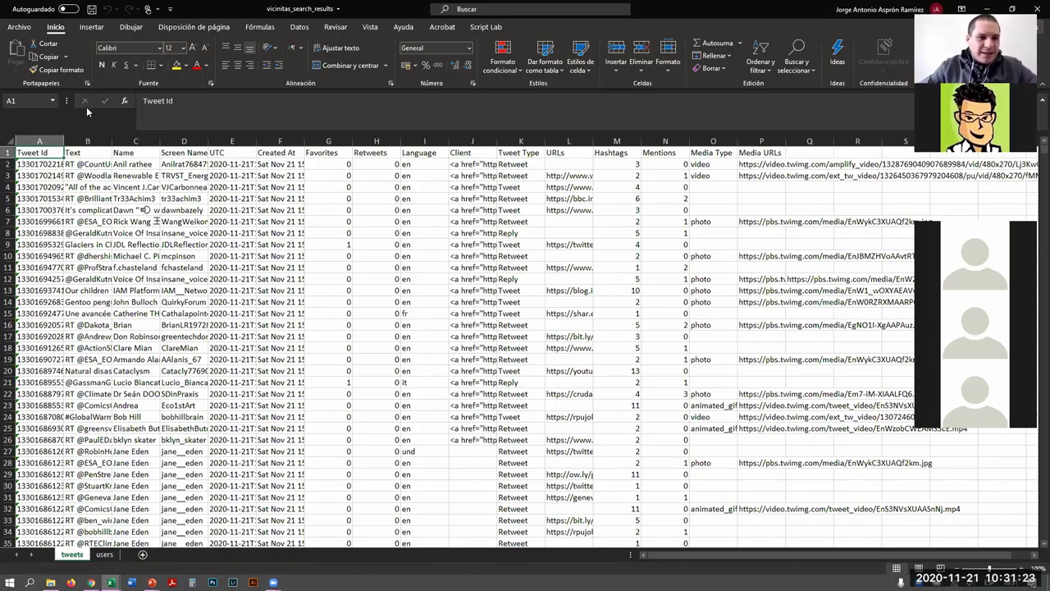
{"action": "left_click", "coordinate": [7, 152]}
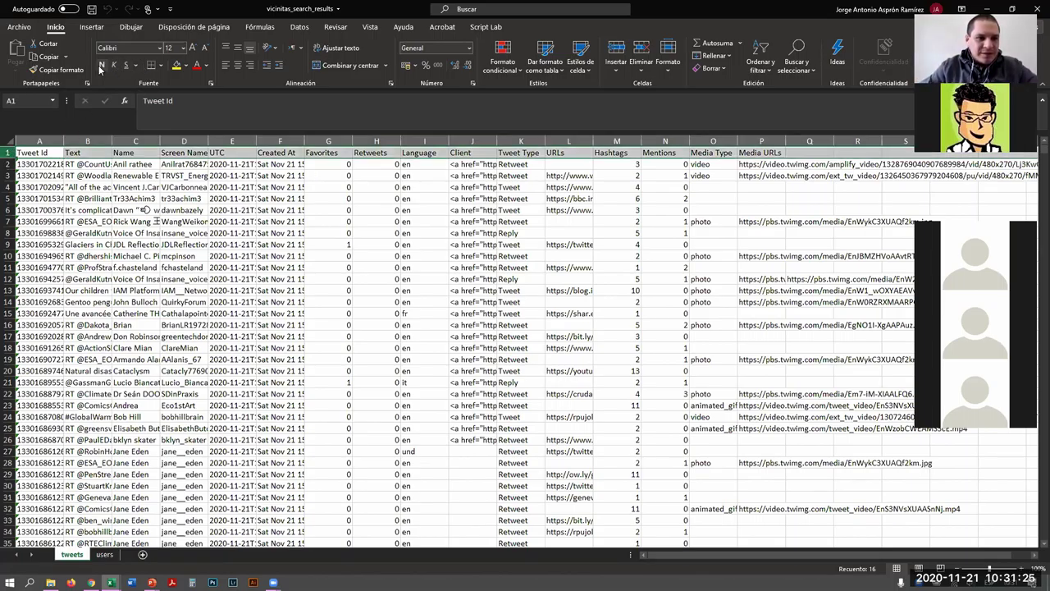
{"action": "left_click", "coordinate": [96, 186]}
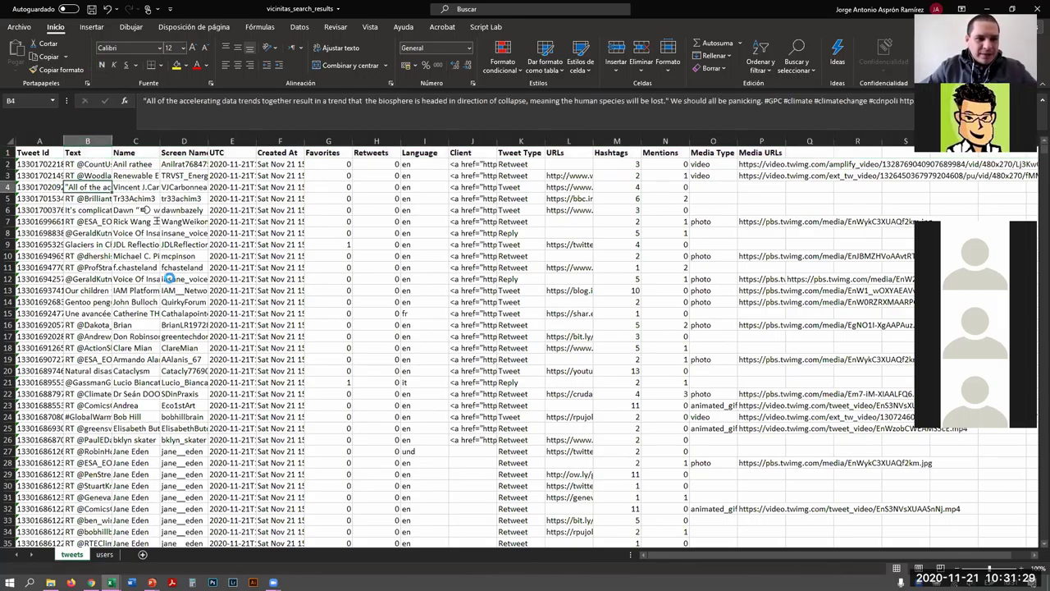
{"action": "scroll", "coordinate": [168, 279], "scroll_direction": "up", "scroll_amount": 5}
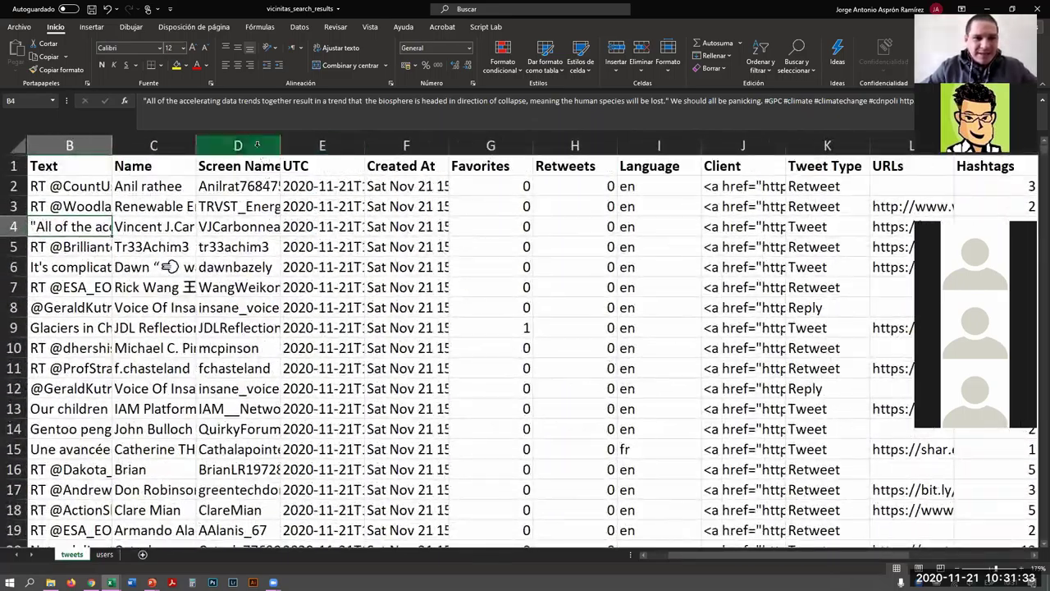
{"action": "left_click", "coordinate": [257, 144]}
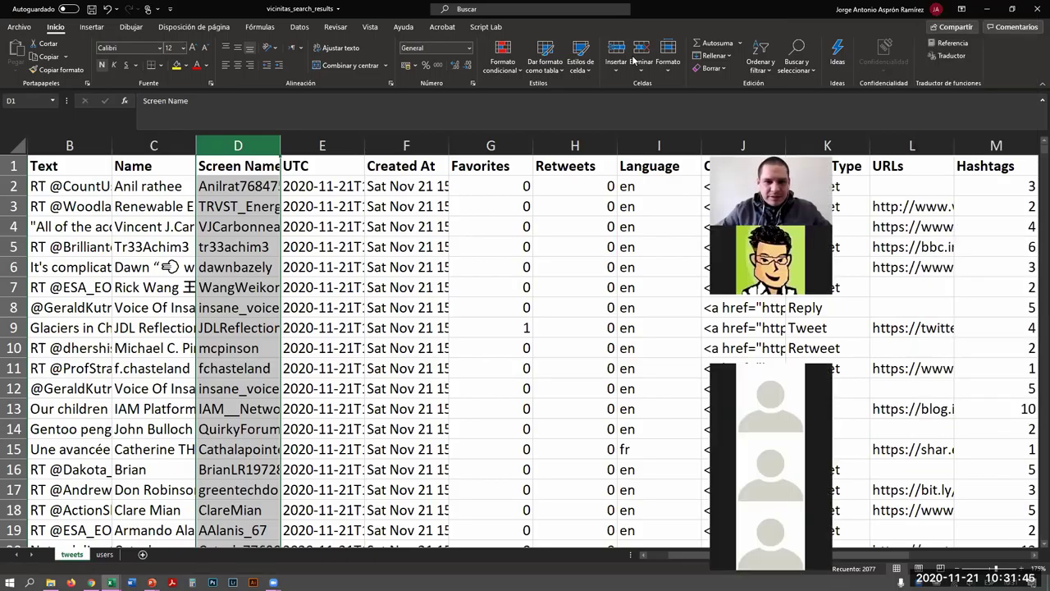
{"action": "key", "text": "alt+Tab"}
{"action": "key", "text": "alt+Tab"}
{"action": "key", "text": "alt+Tab"}
{"action": "key", "text": "alt+Tab"}
{"action": "key", "text": "alt+Tab"}
{"action": "key", "text": "alt+Tab"}
{"action": "key", "text": "alt+Tab"}
{"action": "key", "text": "alt+Tab"}
{"action": "key", "text": "alt+Tab"}
{"action": "key", "text": "alt+Tab"}
{"action": "key", "text": "alt+Tab"}
{"action": "key", "text": "alt+Tab"}
{"action": "key", "text": "alt+Tab"}
{"action": "key", "text": "alt+Tab"}
{"action": "key", "text": "alt+Tab"}
{"action": "key", "text": "alt+Tab"}
{"action": "key", "text": "alt+Tab"}
{"action": "key", "text": "alt+Tab"}
{"action": "key", "text": "alt+Tab"}
{"action": "key", "text": "alt+Tab"}
{"action": "key", "text": "alt+Tab"}
{"action": "key", "text": "alt+Tab"}
{"action": "key", "text": "alt+Tab"}
{"action": "key", "text": "alt+Tab"}
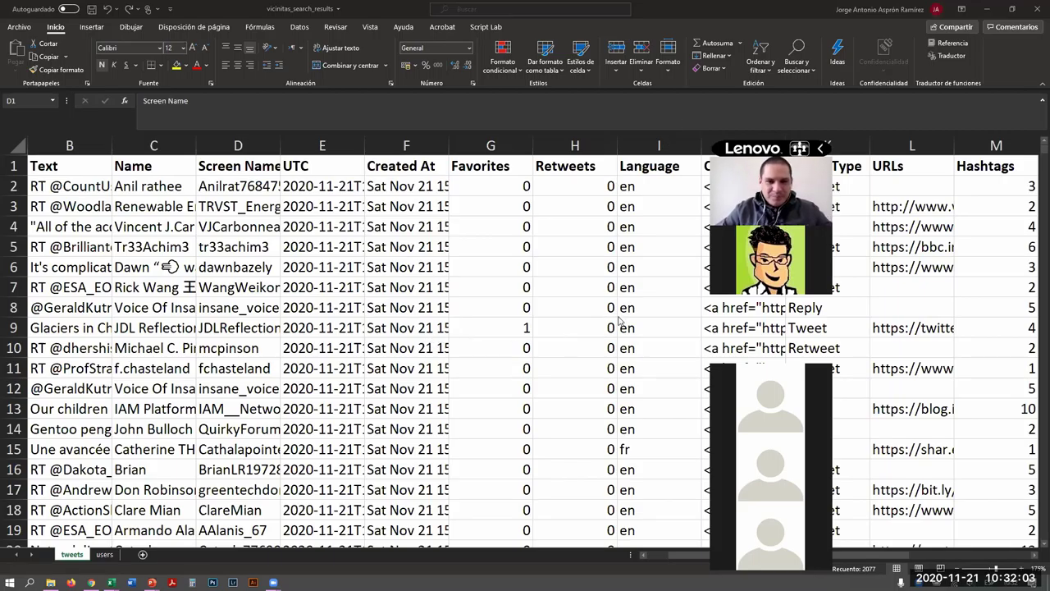
Step: Switch to Chrome, load twitter.com in a new tab and open the Donald J. Trump profile
{"action": "key", "text": "alt+Tab"}
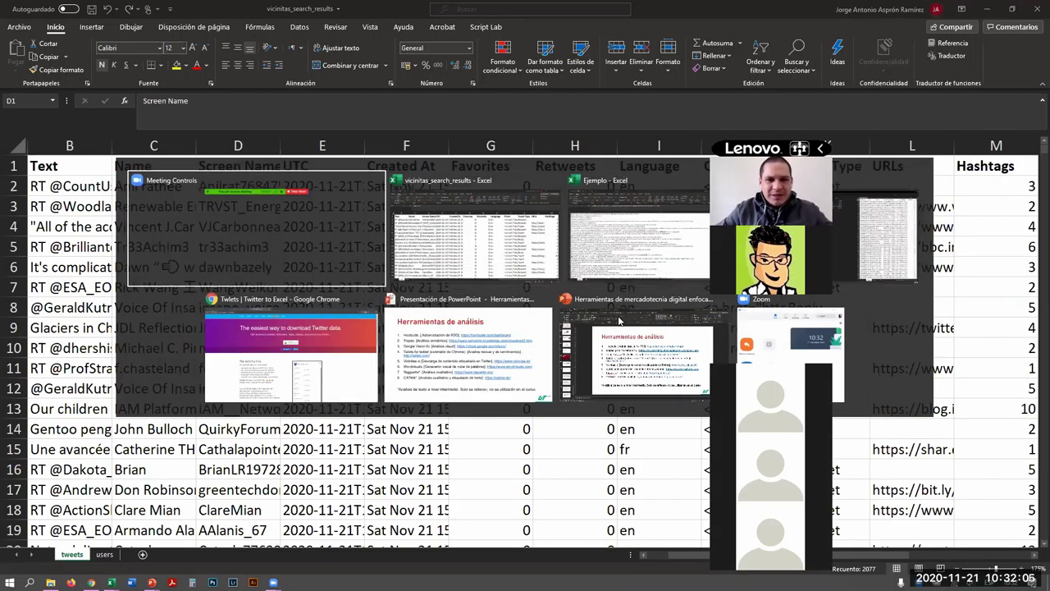
{"action": "left_click", "coordinate": [287, 267]}
{"action": "key", "text": "alt+Tab"}
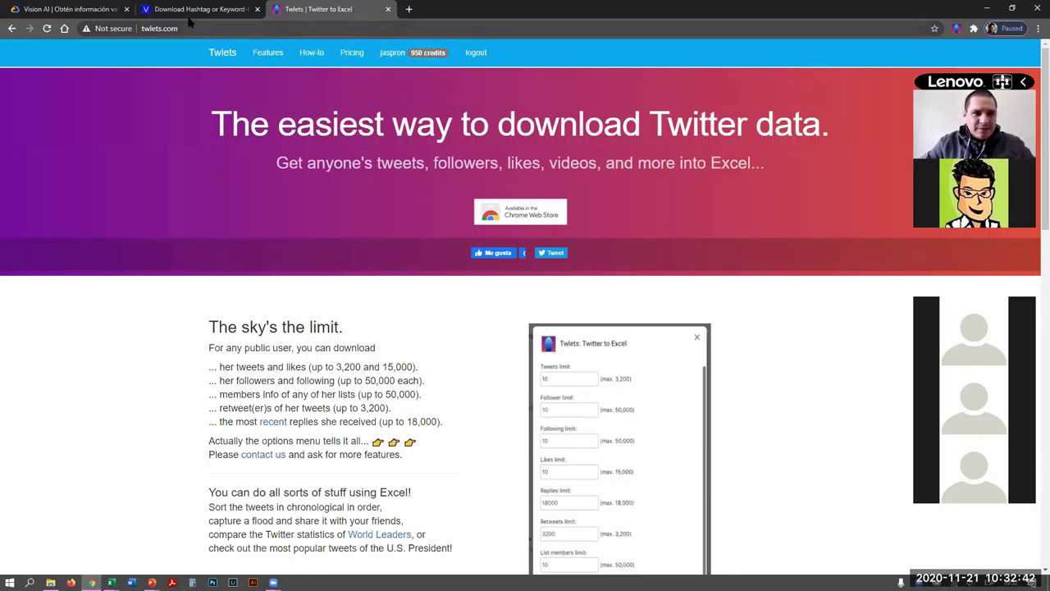
{"action": "key", "text": "ctrl+t"}
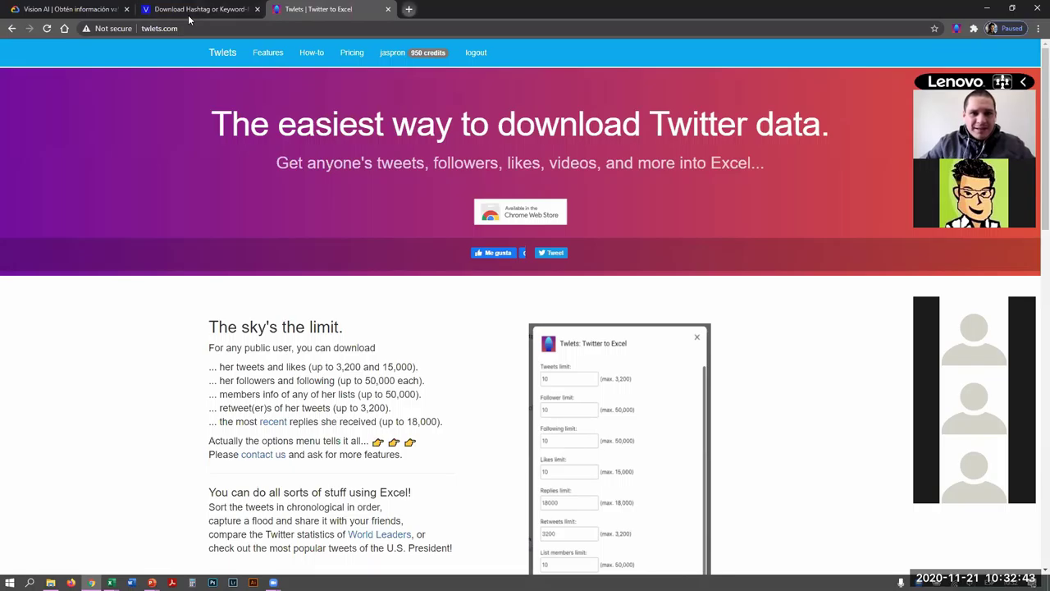
{"action": "type", "text": "twitter.com"}
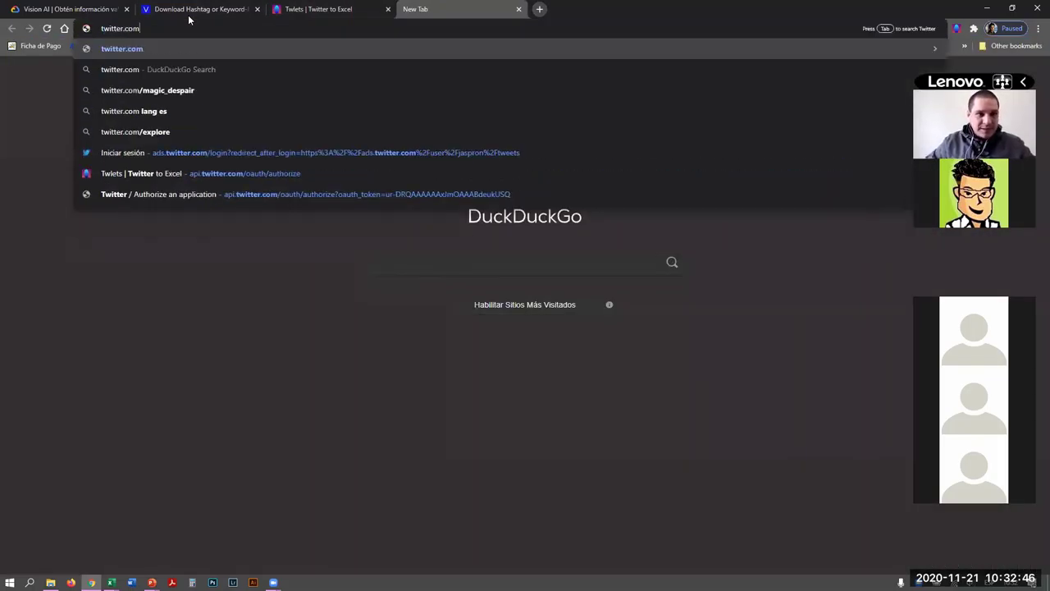
{"action": "key", "text": "Return"}
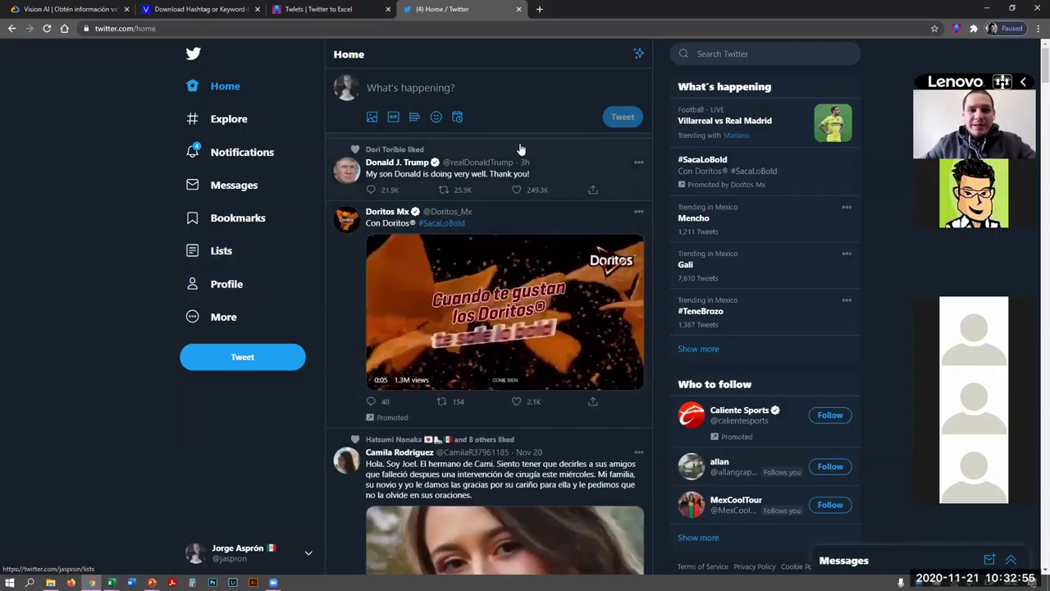
{"action": "left_click", "coordinate": [416, 164]}
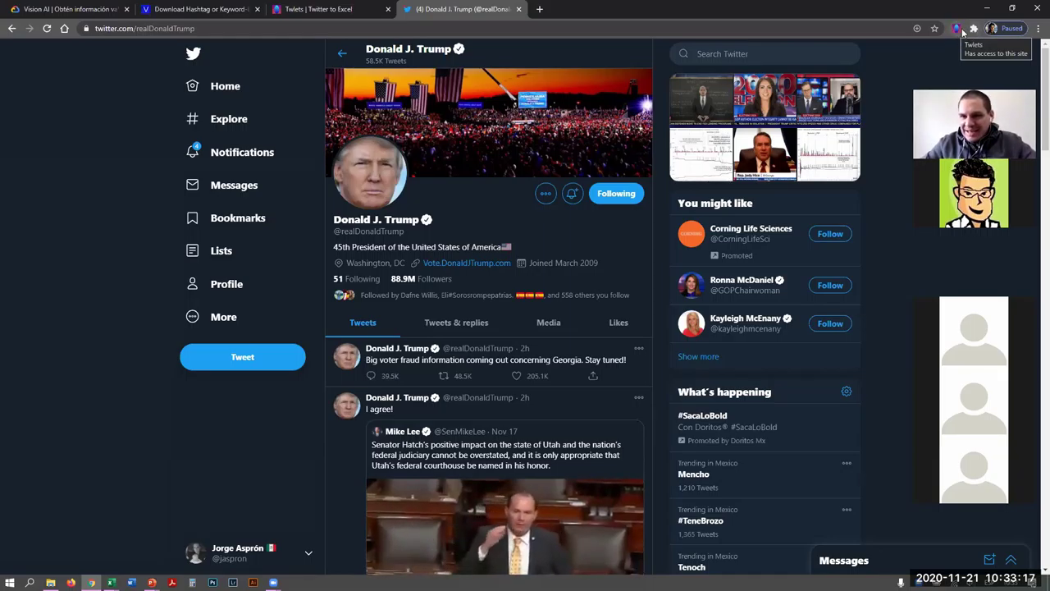
Step: Open the options of the Twlets: Twitter to Excel browser extension
{"action": "left_click", "coordinate": [955, 29]}
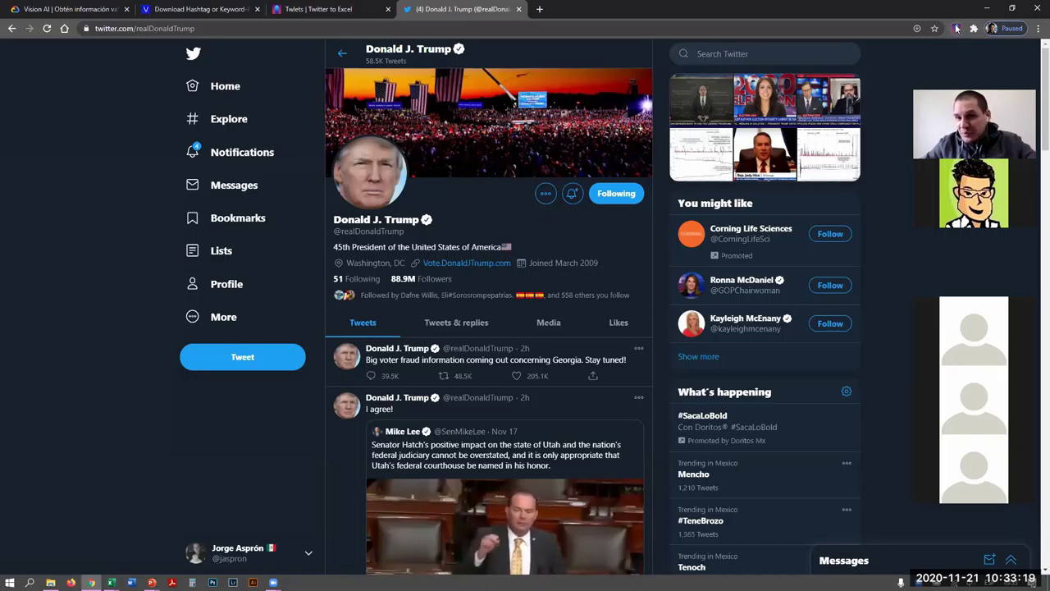
{"action": "right_click", "coordinate": [957, 30]}
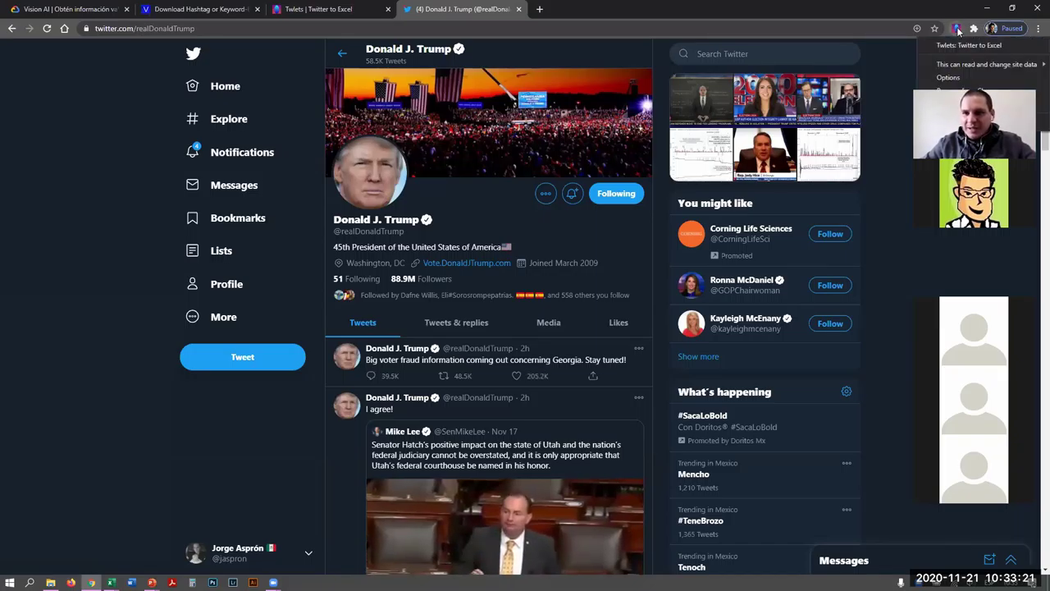
{"action": "left_click", "coordinate": [967, 82]}
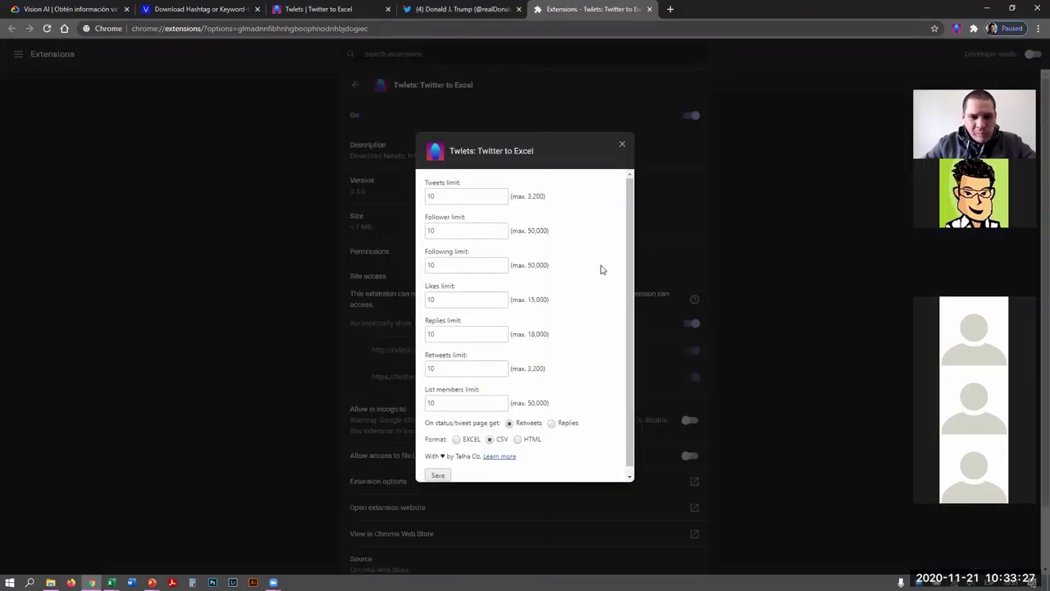
Step: Set the Tweets limit in the Twlets options to 50
{"action": "left_click", "coordinate": [462, 196]}
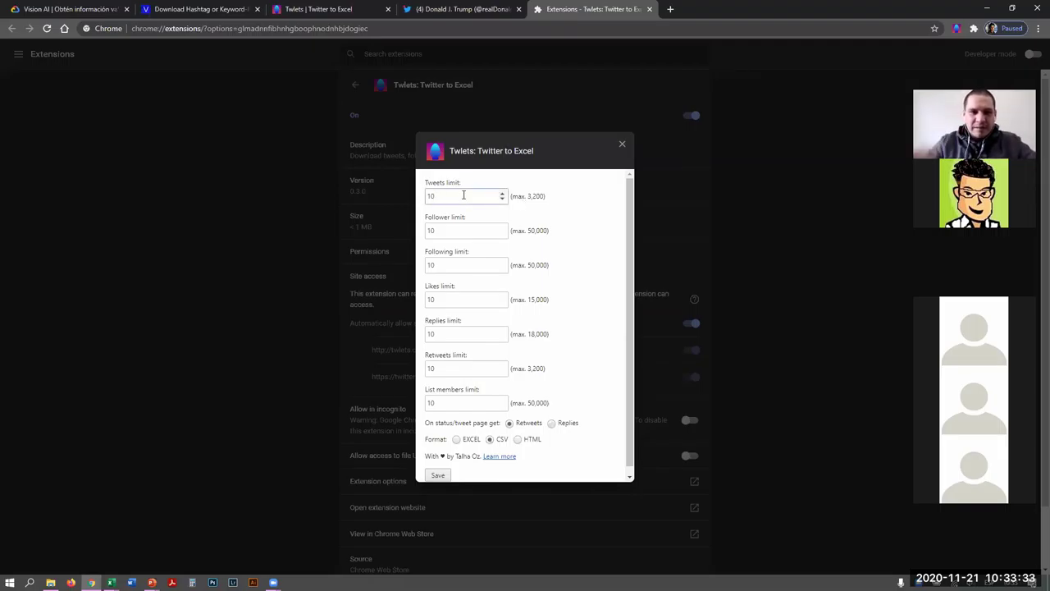
{"action": "key", "text": "BackSpace"}
{"action": "key", "text": "BackSpace"}
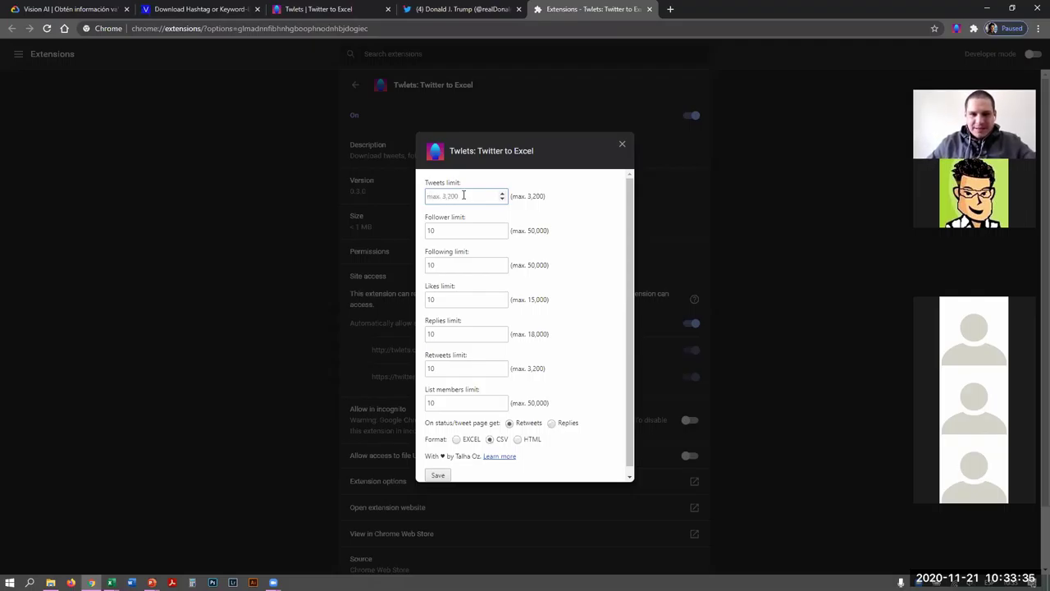
{"action": "type", "text": "50"}
{"action": "left_click", "coordinate": [609, 217]}
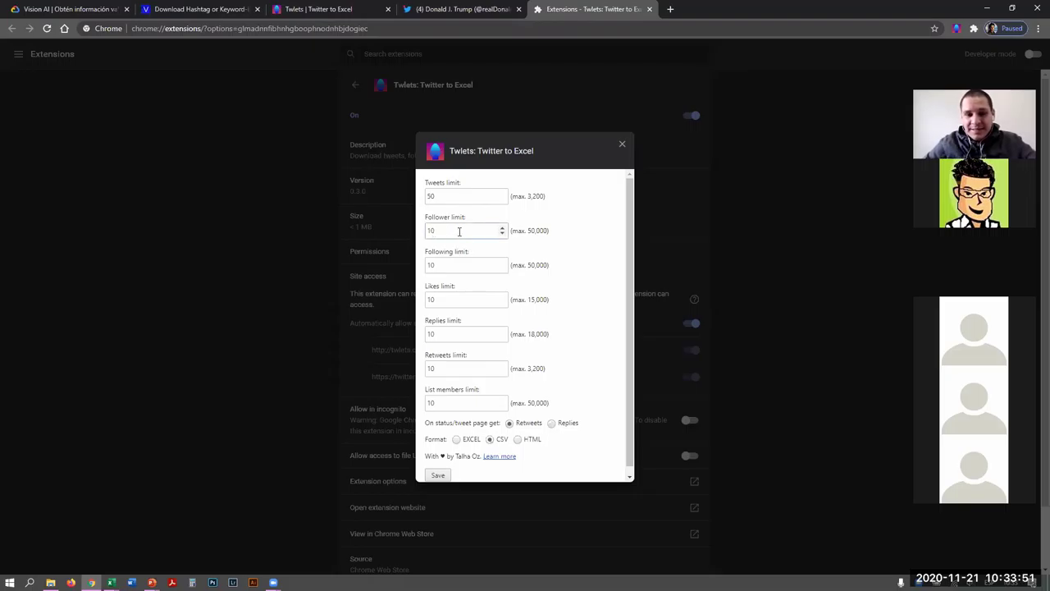
Step: Review the following, likes, replies, retweets and list members limits and the export format choices in the Twlets options
{"action": "left_click", "coordinate": [451, 266]}
{"action": "scroll", "coordinate": [451, 268], "scroll_direction": "down", "scroll_amount": 1}
{"action": "left_click", "coordinate": [448, 292]}
{"action": "left_click", "coordinate": [450, 326]}
{"action": "left_click", "coordinate": [456, 361]}
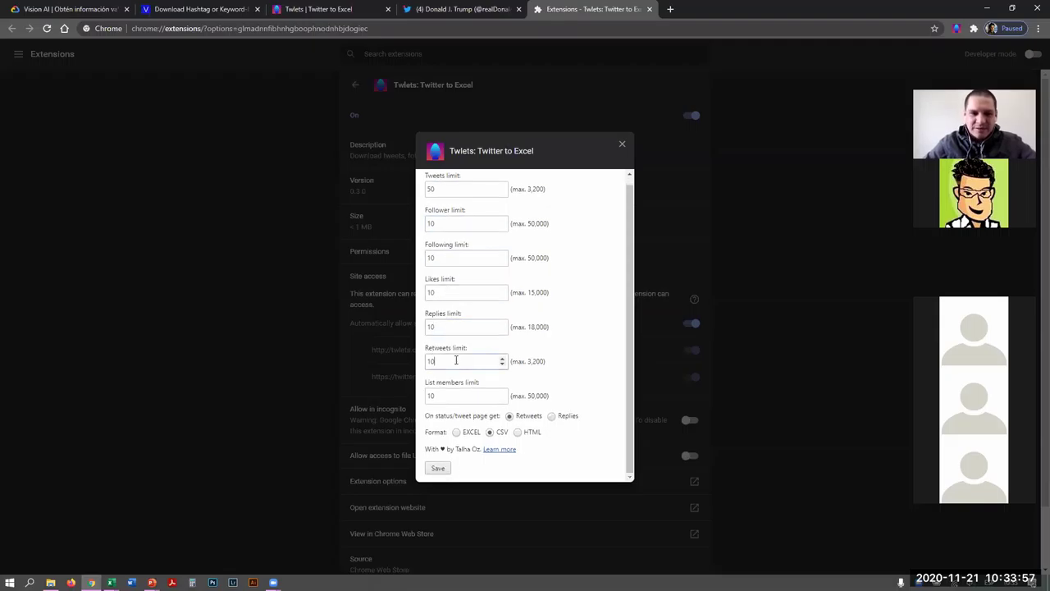
{"action": "left_click", "coordinate": [466, 396]}
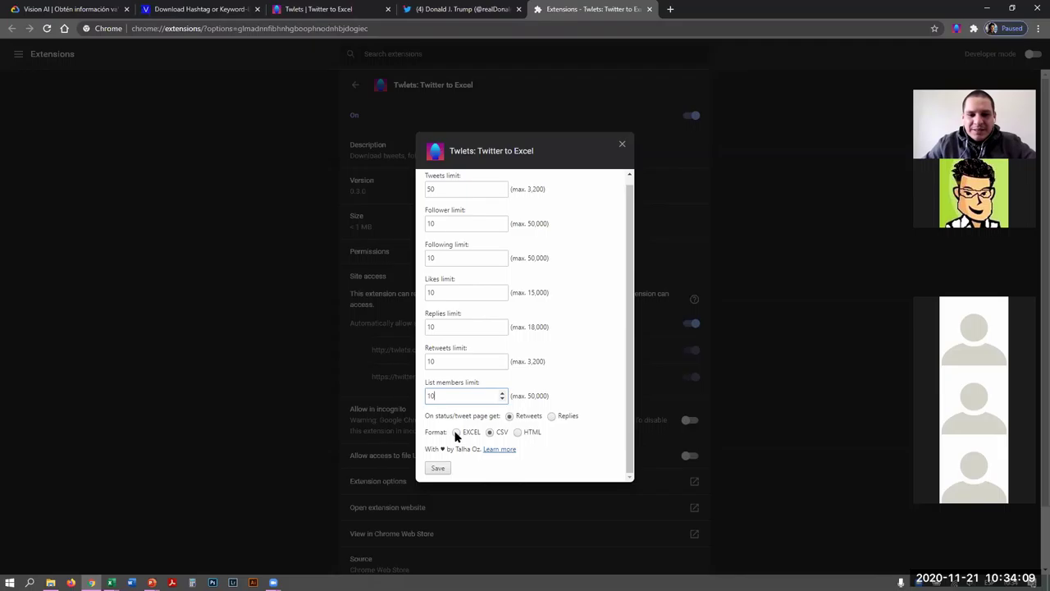
{"action": "left_click", "coordinate": [519, 436]}
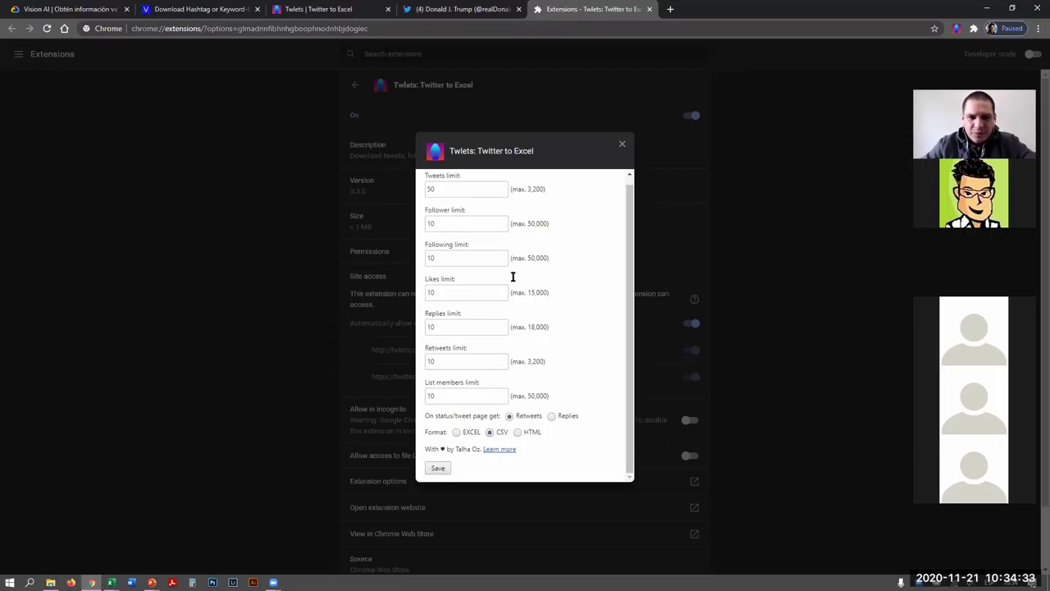
Step: Save and close the Twlets options, and return to the Donald J. Trump profile on Twitter
{"action": "left_click", "coordinate": [438, 469]}
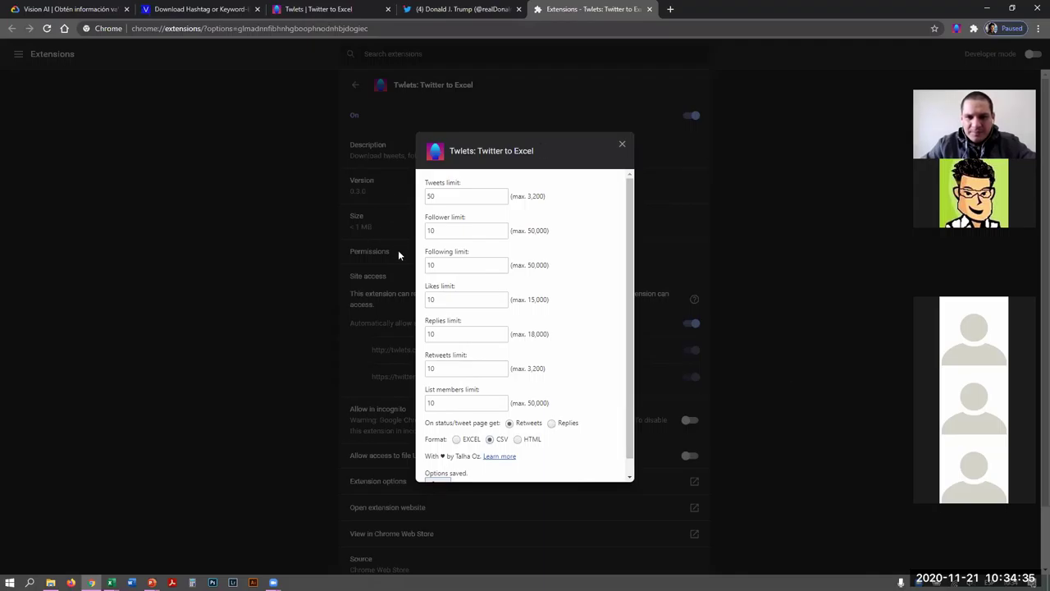
{"action": "left_click", "coordinate": [622, 144]}
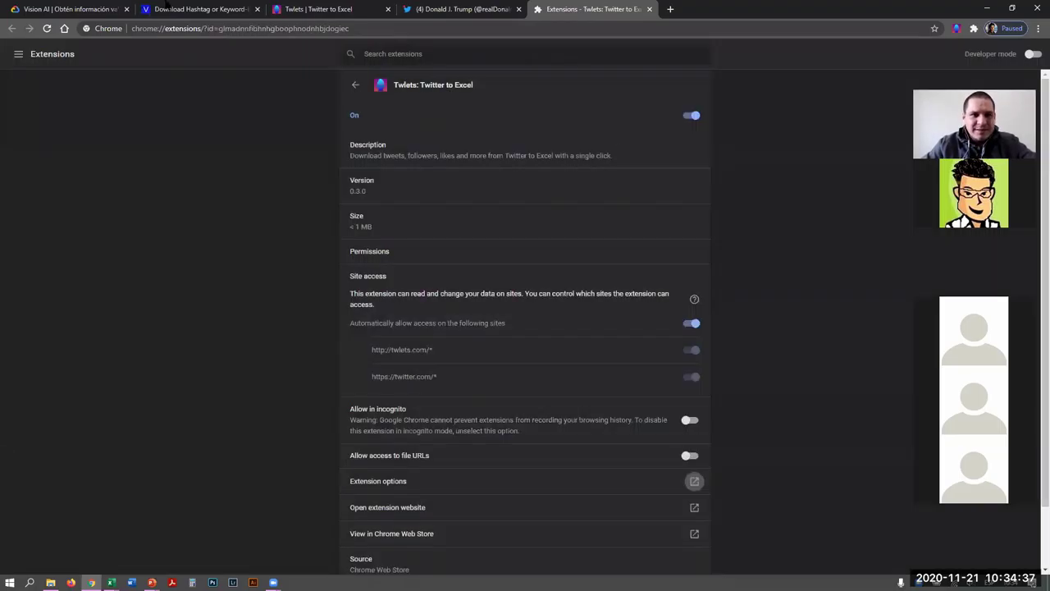
{"action": "left_click", "coordinate": [455, 9]}
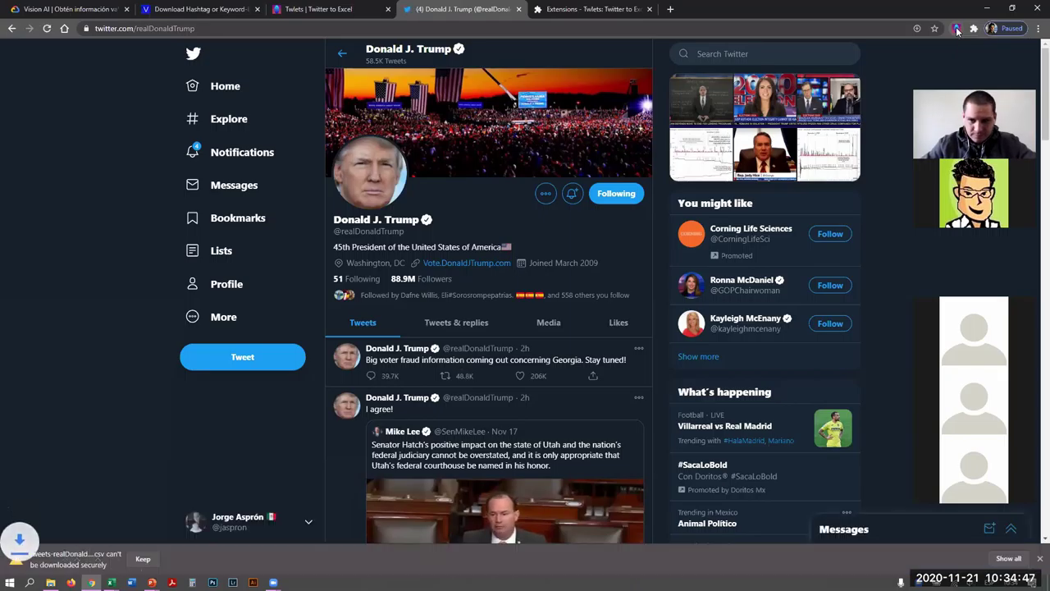
Step: Keep the downloaded realDonaldTrump tweets CSV file and switch to it in Excel
{"action": "left_click", "coordinate": [145, 560]}
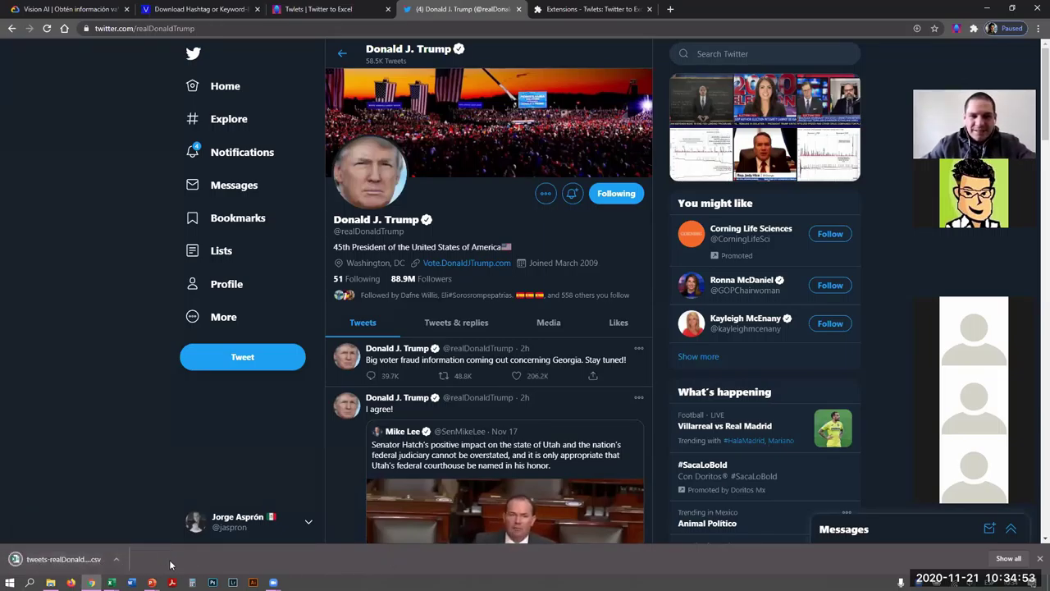
{"action": "scroll", "coordinate": [450, 237], "scroll_direction": "down", "scroll_amount": 3}
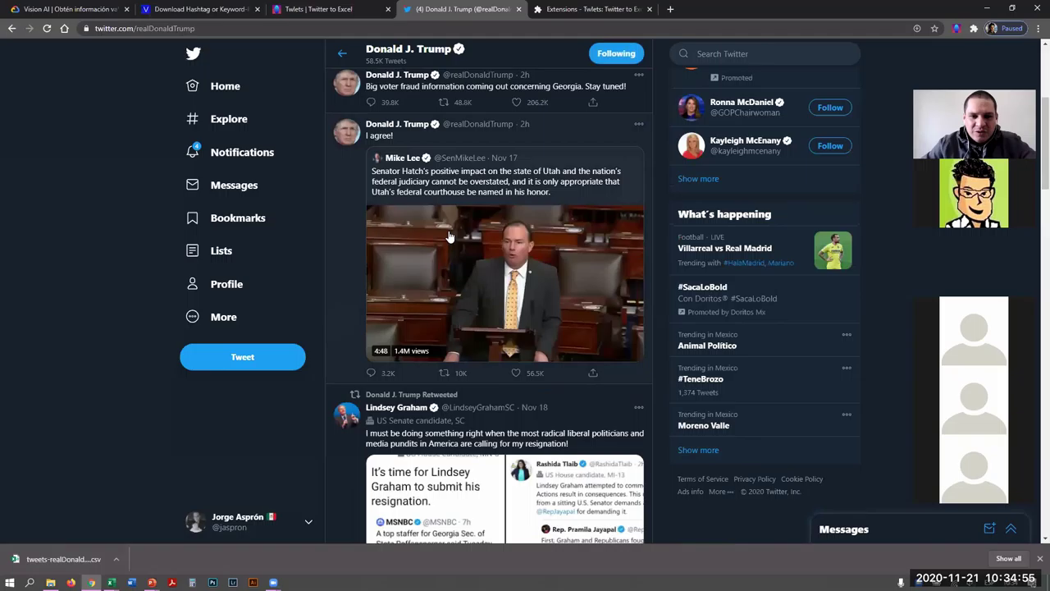
{"action": "mouse_move", "coordinate": [516, 281]}
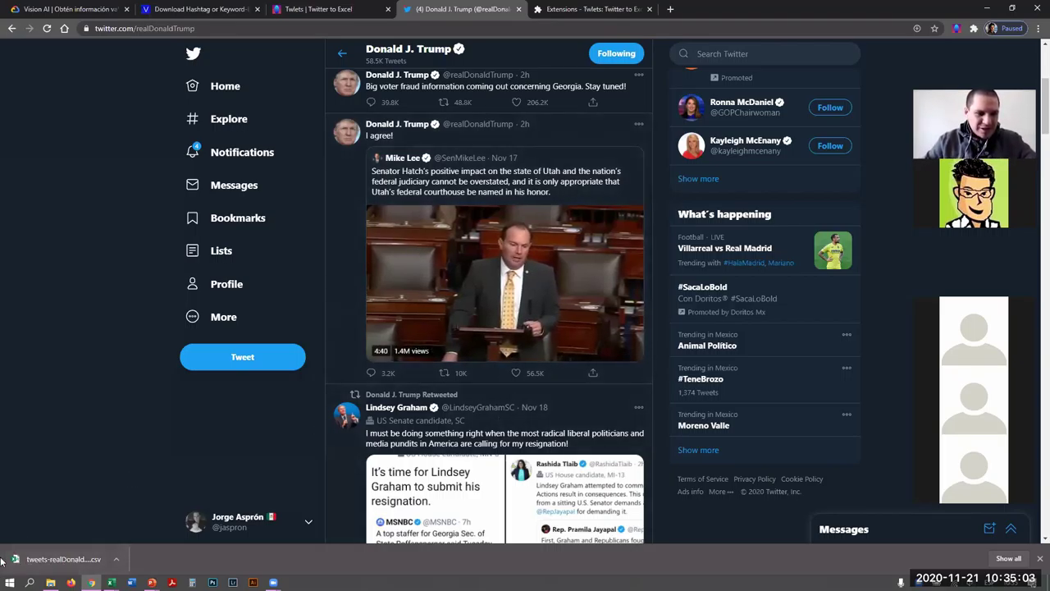
{"action": "left_click", "coordinate": [111, 582]}
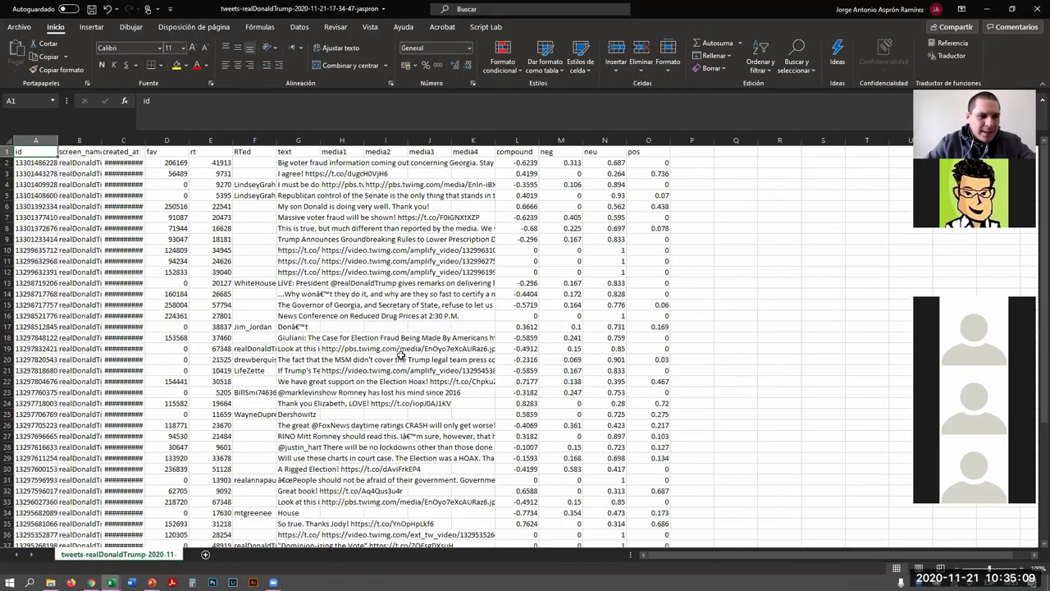
Step: Examine the exported tweet rows down to the last one in row 51 and return to the header row
{"action": "scroll", "coordinate": [164, 234], "scroll_direction": "down", "scroll_amount": 16}
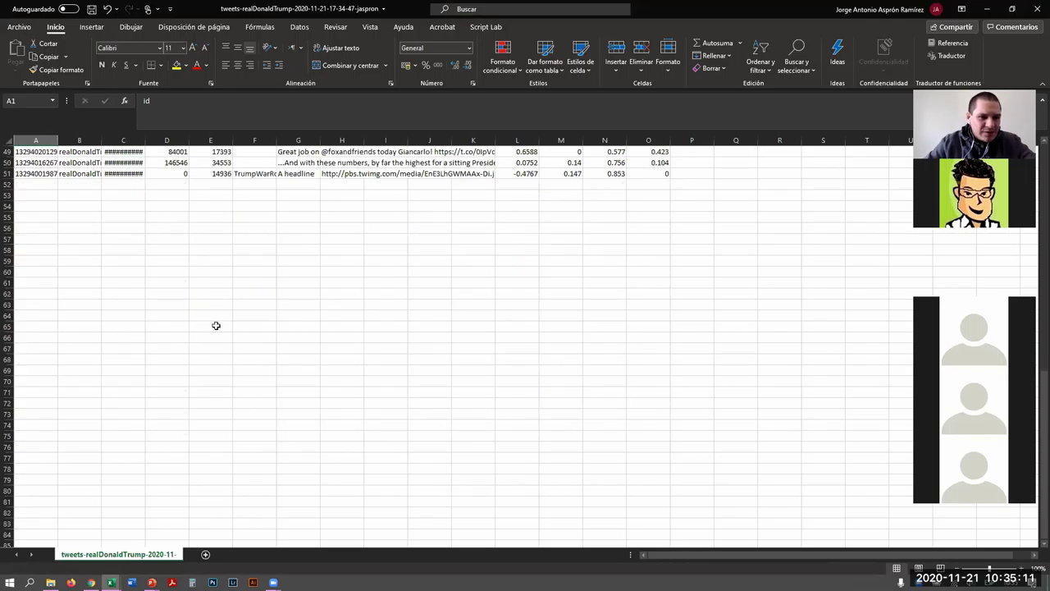
{"action": "scroll", "coordinate": [216, 325], "scroll_direction": "up", "scroll_amount": 1}
{"action": "scroll", "coordinate": [757, 298], "scroll_direction": "up", "scroll_amount": 5}
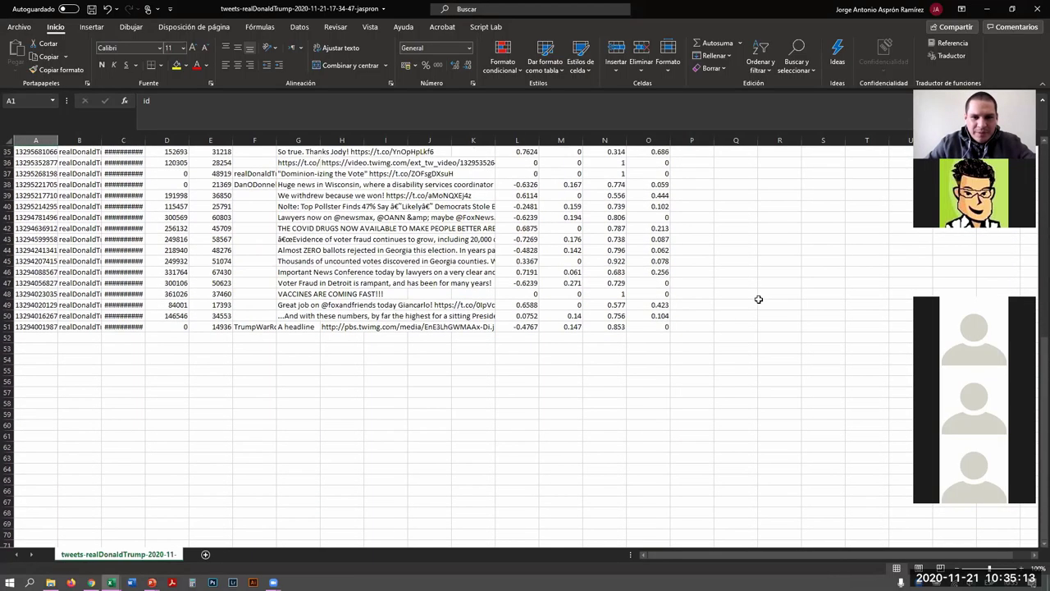
{"action": "left_click", "coordinate": [33, 370]}
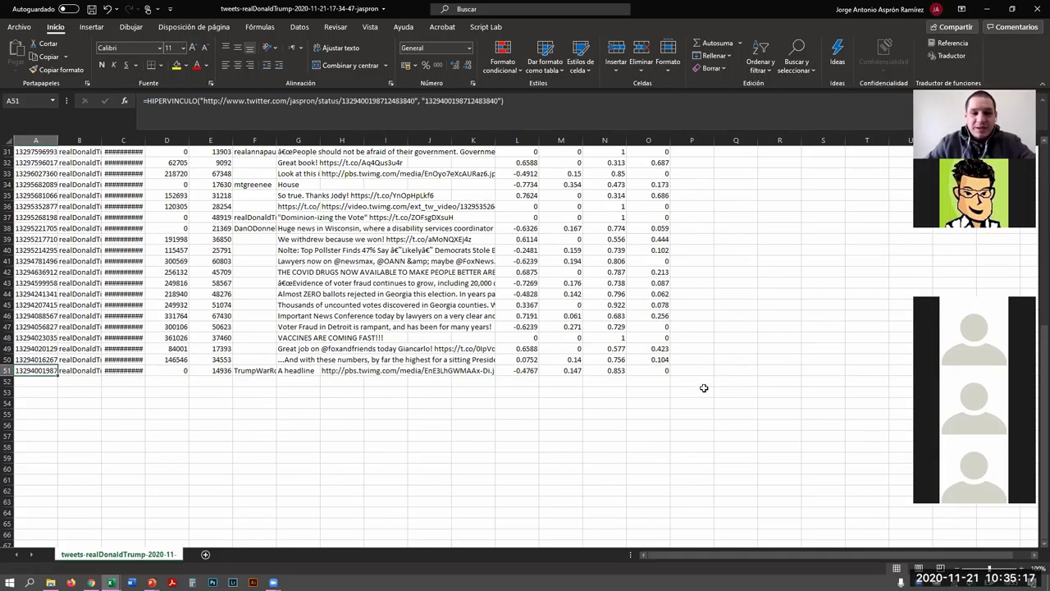
{"action": "left_click", "coordinate": [645, 317]}
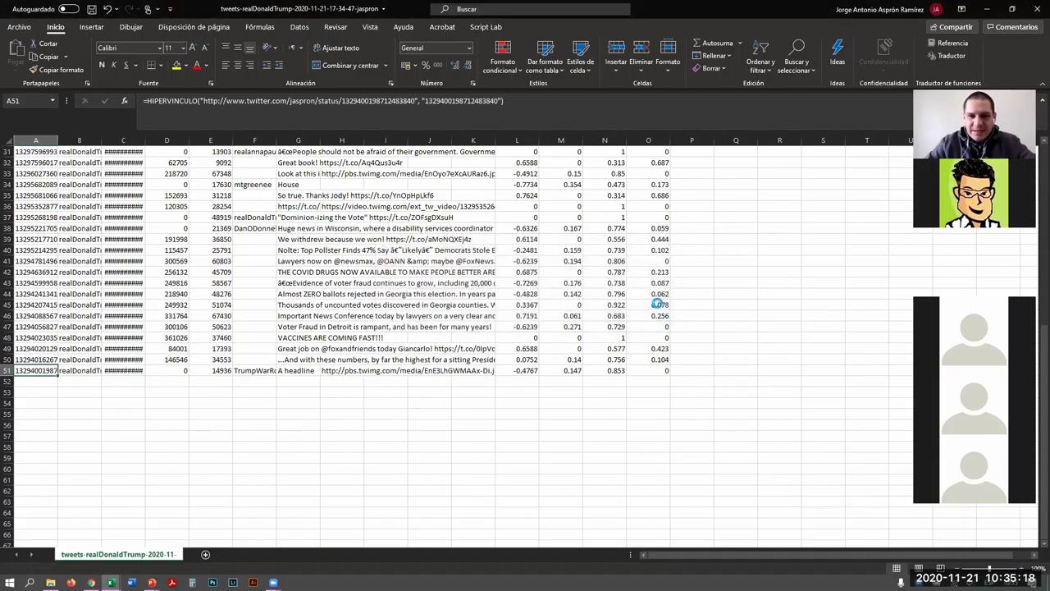
{"action": "left_click", "coordinate": [171, 392]}
{"action": "scroll", "coordinate": [550, 425], "scroll_direction": "up", "scroll_amount": 9}
{"action": "scroll", "coordinate": [551, 425], "scroll_direction": "up", "scroll_amount": 1}
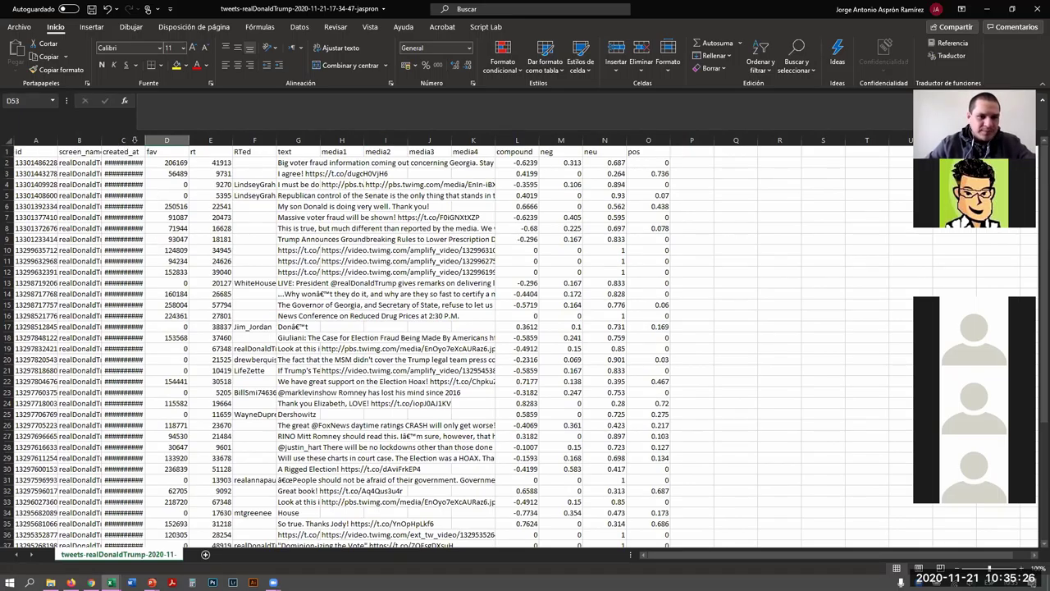
Step: Fit the widths of the created_at and id columns to their contents and select the first tweet's id
{"action": "double_click", "coordinate": [145, 140]}
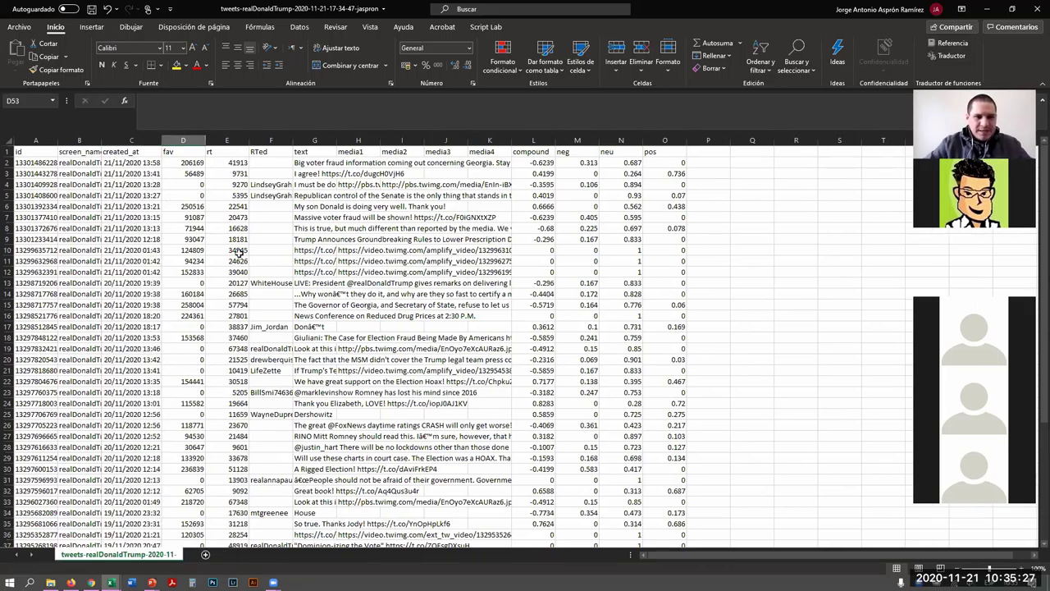
{"action": "scroll", "coordinate": [238, 252], "scroll_direction": "up", "scroll_amount": 1, "text": "ctrl"}
{"action": "scroll", "coordinate": [246, 249], "scroll_direction": "up", "scroll_amount": 2, "text": "ctrl"}
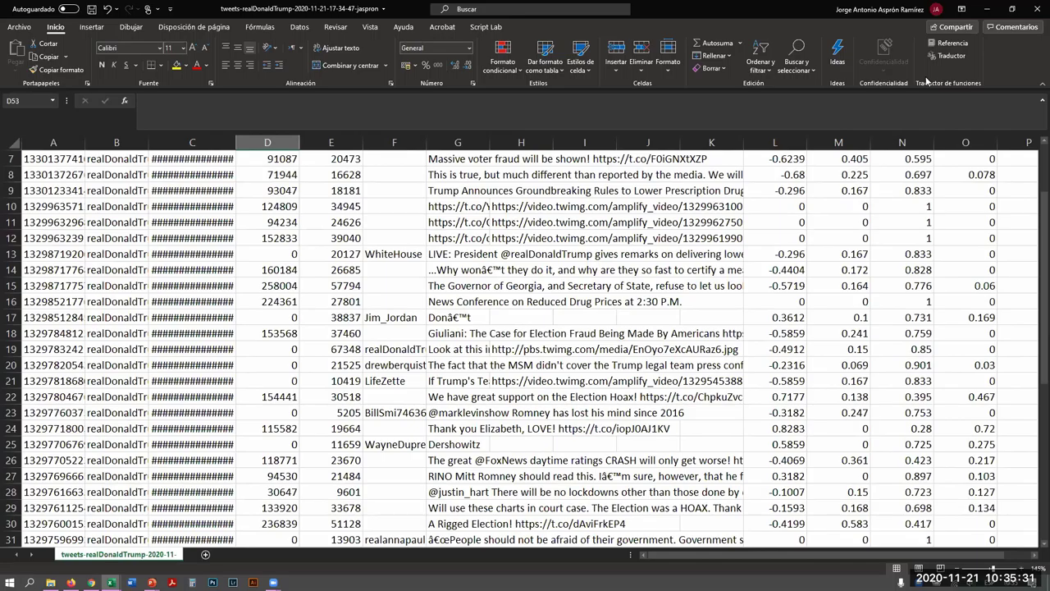
{"action": "scroll", "coordinate": [639, 316], "scroll_direction": "up", "scroll_amount": 2}
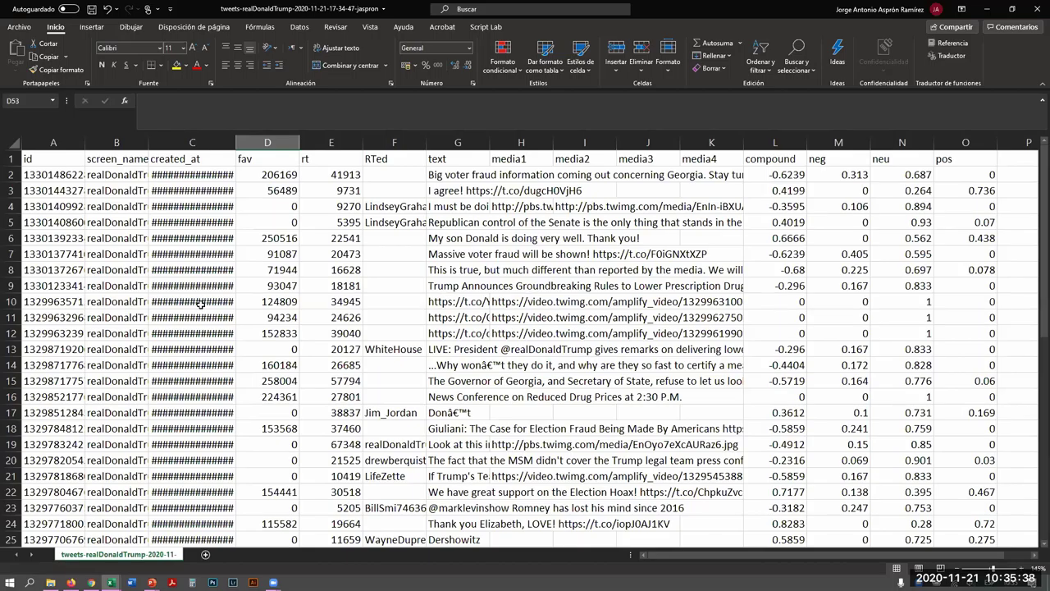
{"action": "double_click", "coordinate": [84, 142]}
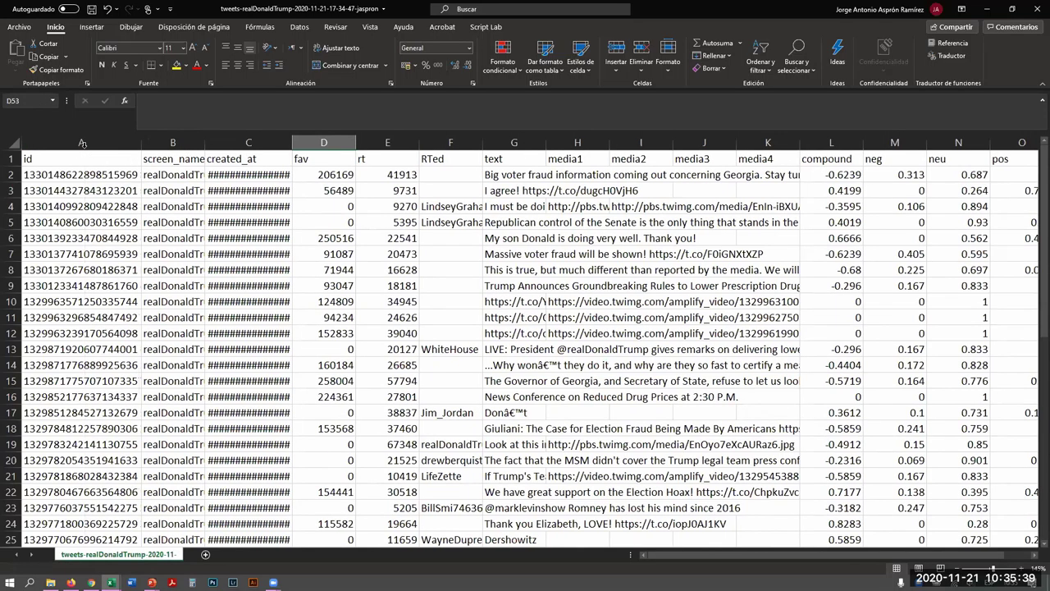
{"action": "left_click", "coordinate": [100, 175]}
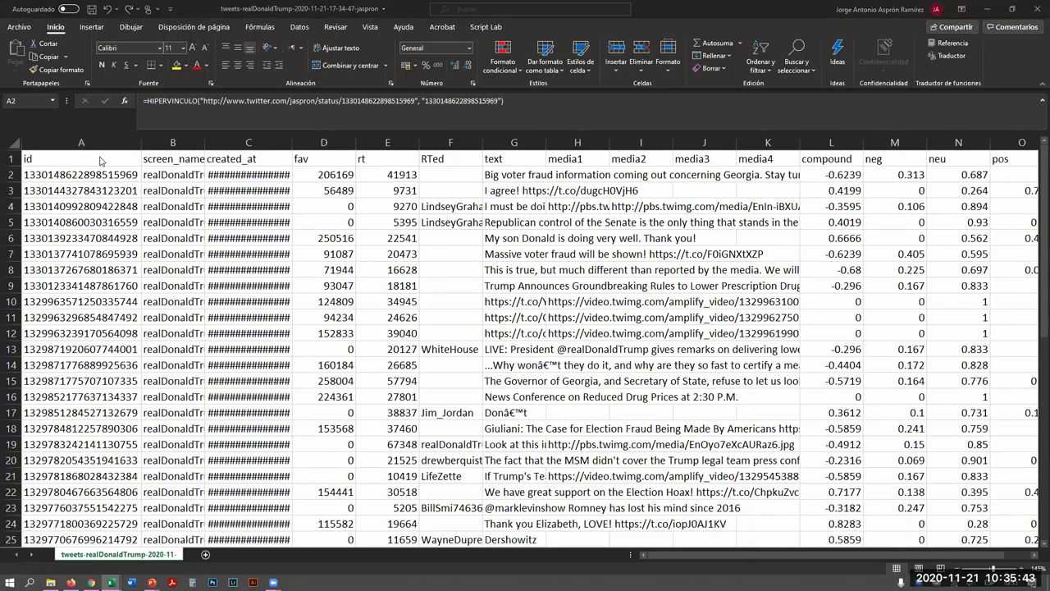
Step: Delete the screen_name column and fit the width of the created_at column to its dates
{"action": "left_click", "coordinate": [188, 142]}
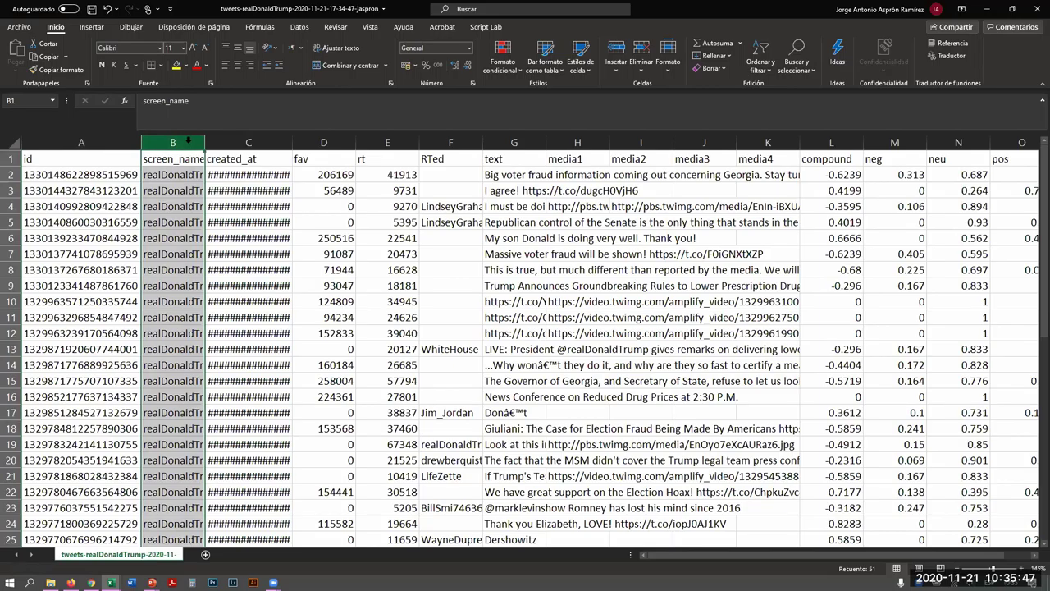
{"action": "right_click", "coordinate": [187, 142]}
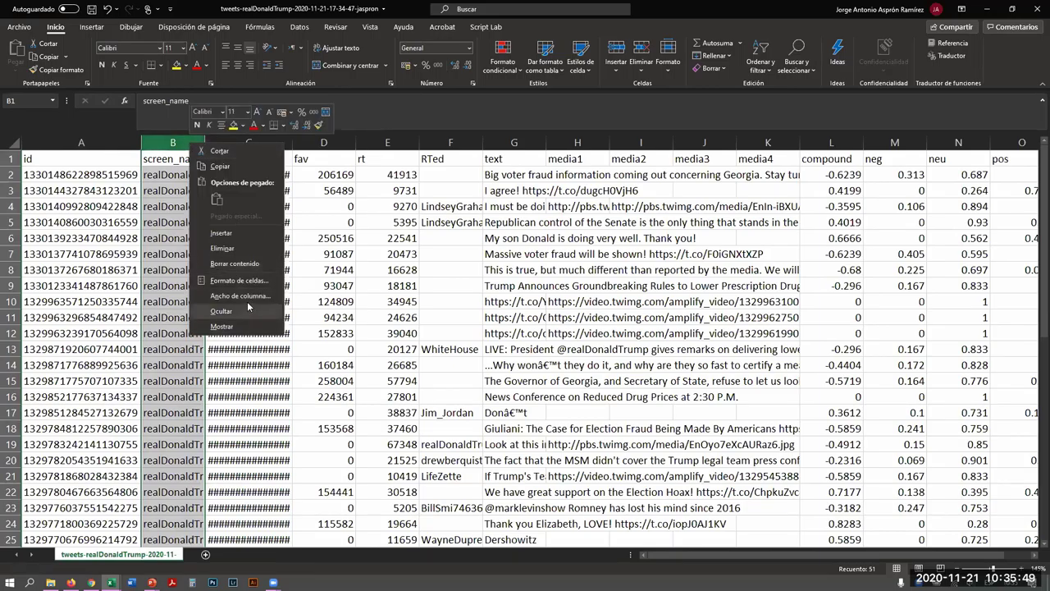
{"action": "left_click", "coordinate": [248, 248]}
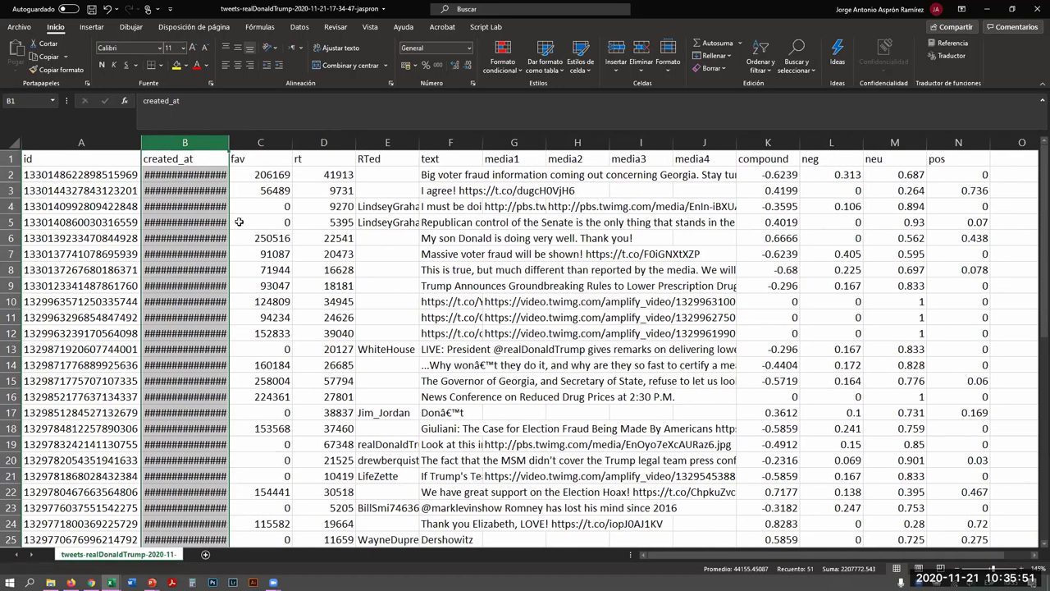
{"action": "double_click", "coordinate": [230, 145]}
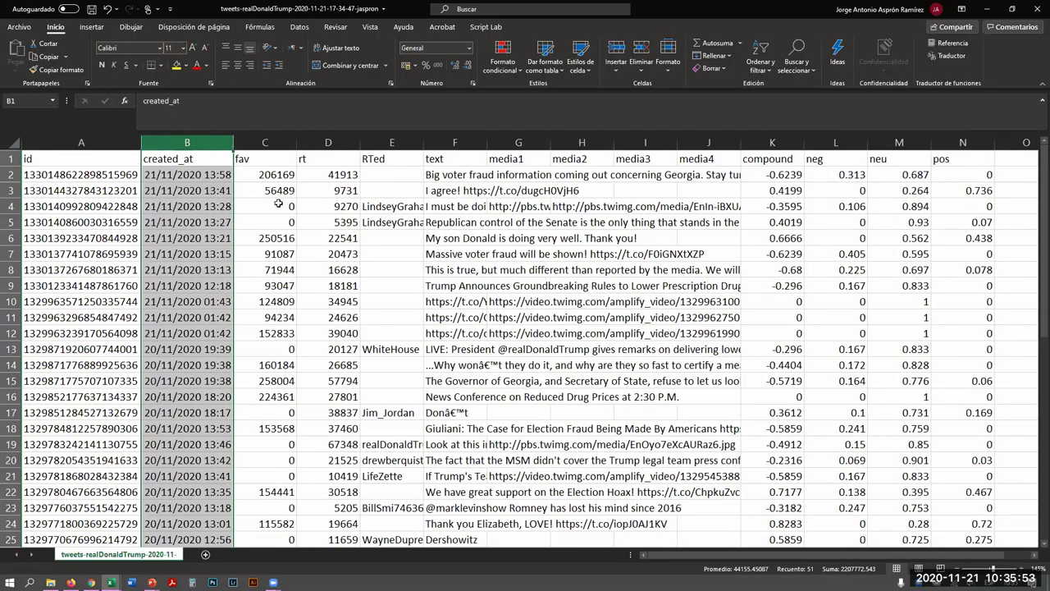
Step: Fill the first tweet's text cell F2 with yellow and fit the text column to its contents
{"action": "left_click", "coordinate": [278, 141]}
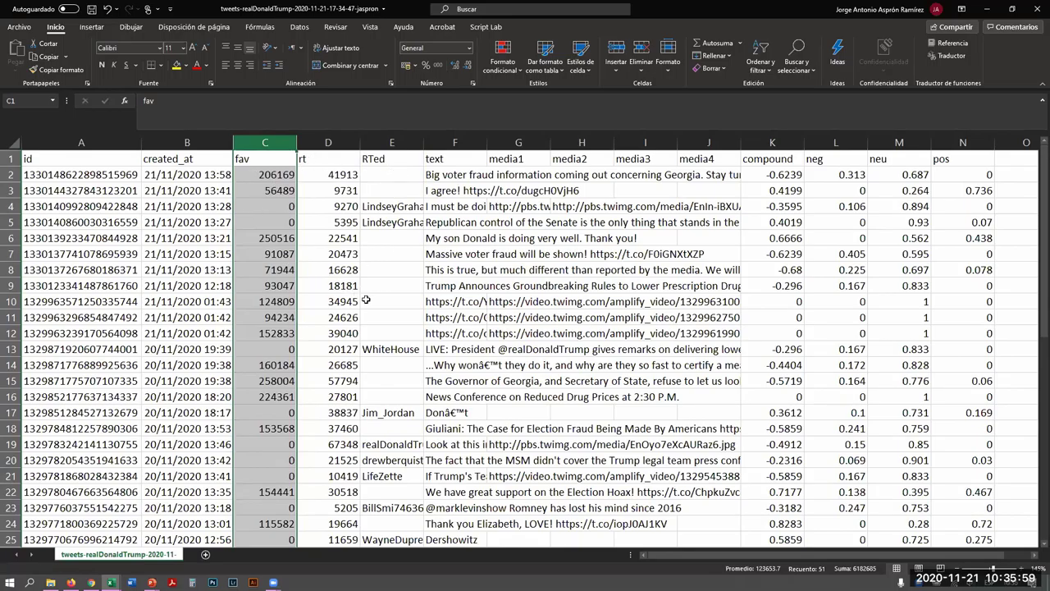
{"action": "left_click", "coordinate": [459, 175]}
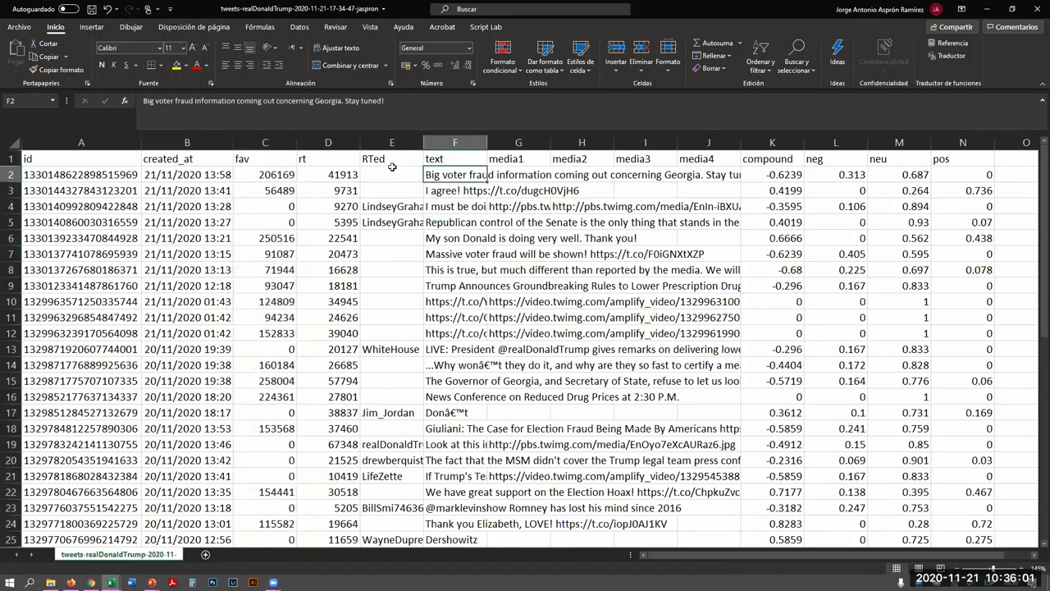
{"action": "left_click", "coordinate": [176, 64]}
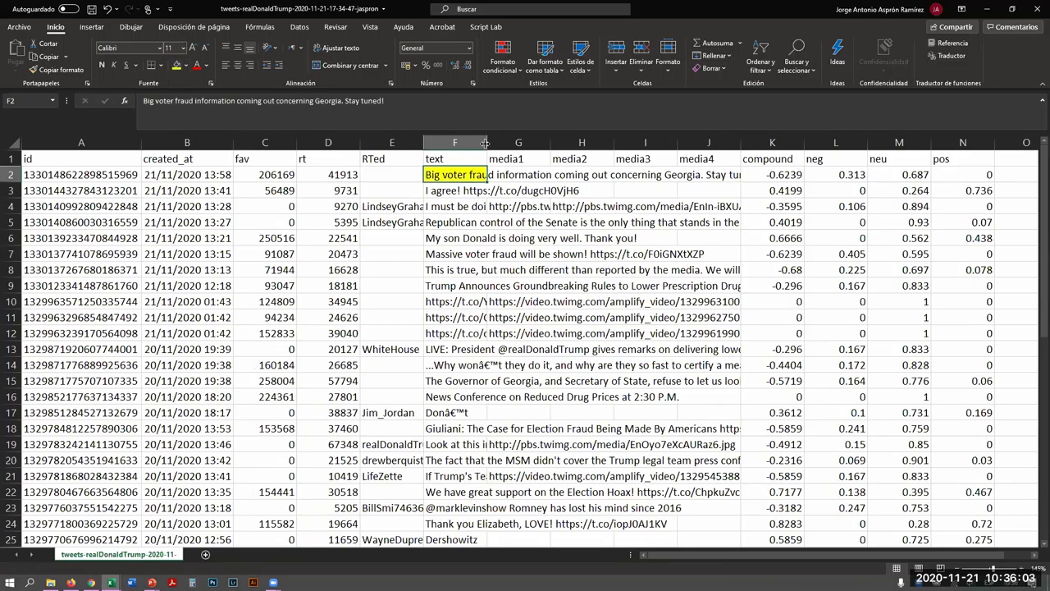
{"action": "double_click", "coordinate": [486, 142]}
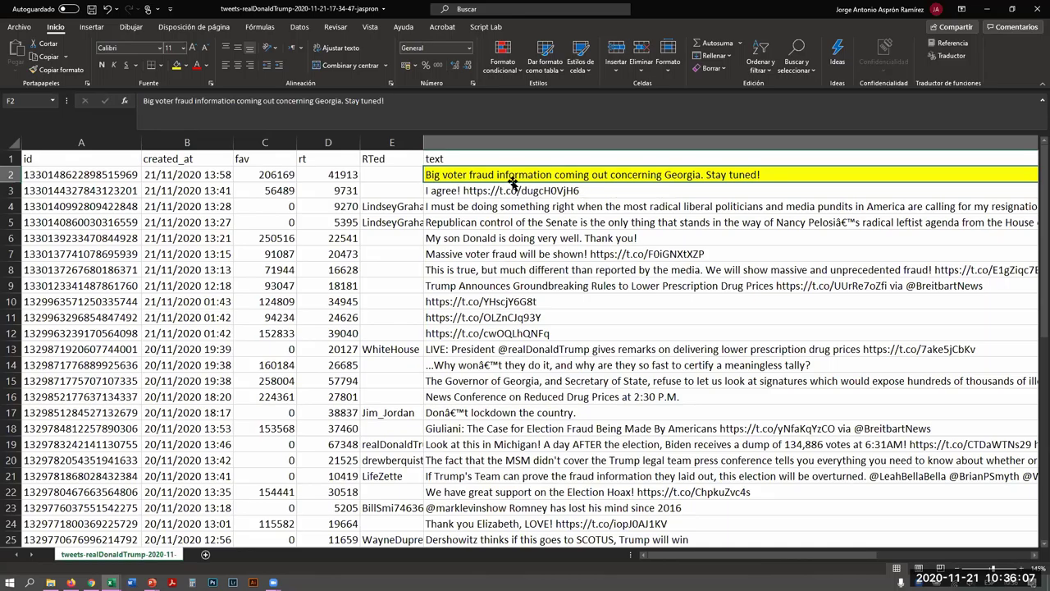
Step: Narrow the text column to about the length of the highlighted first tweet
{"action": "left_click_drag", "start_coordinate": [746, 554], "coordinate": [903, 554]}
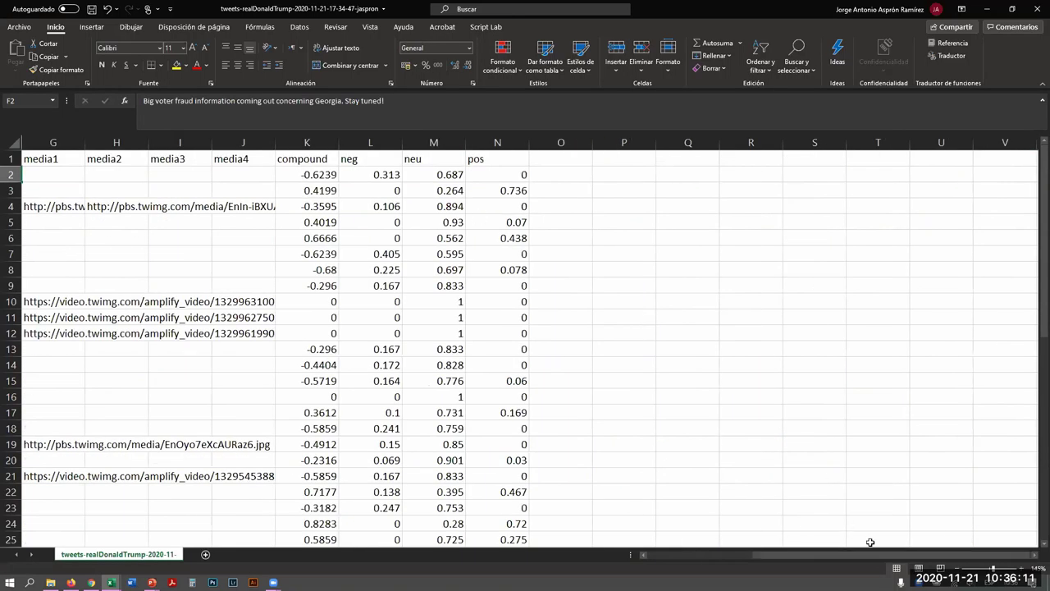
{"action": "left_click", "coordinate": [644, 555]}
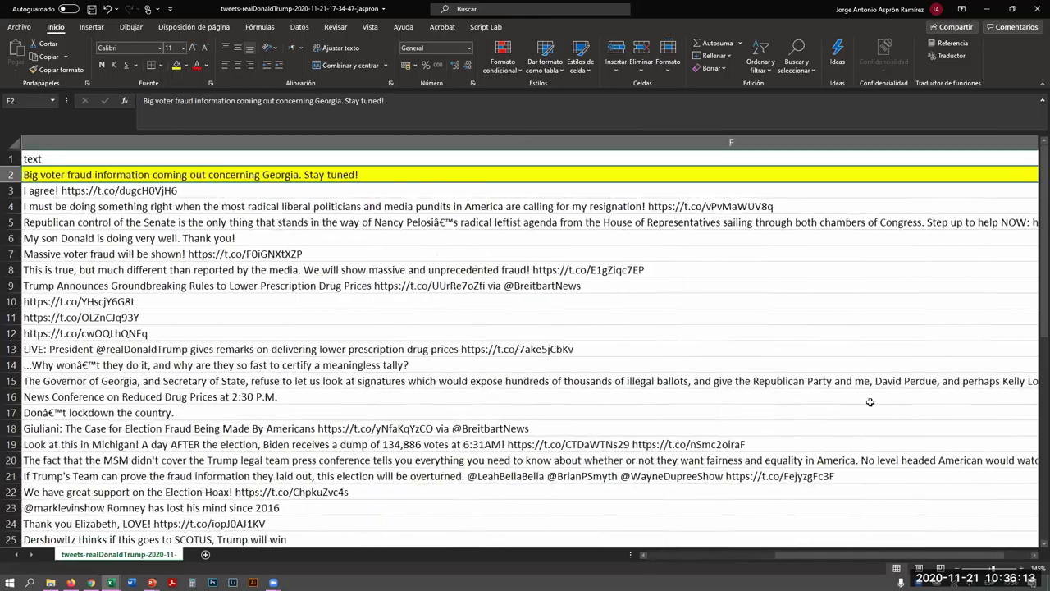
{"action": "left_click", "coordinate": [956, 569]}
{"action": "left_click", "coordinate": [955, 569]}
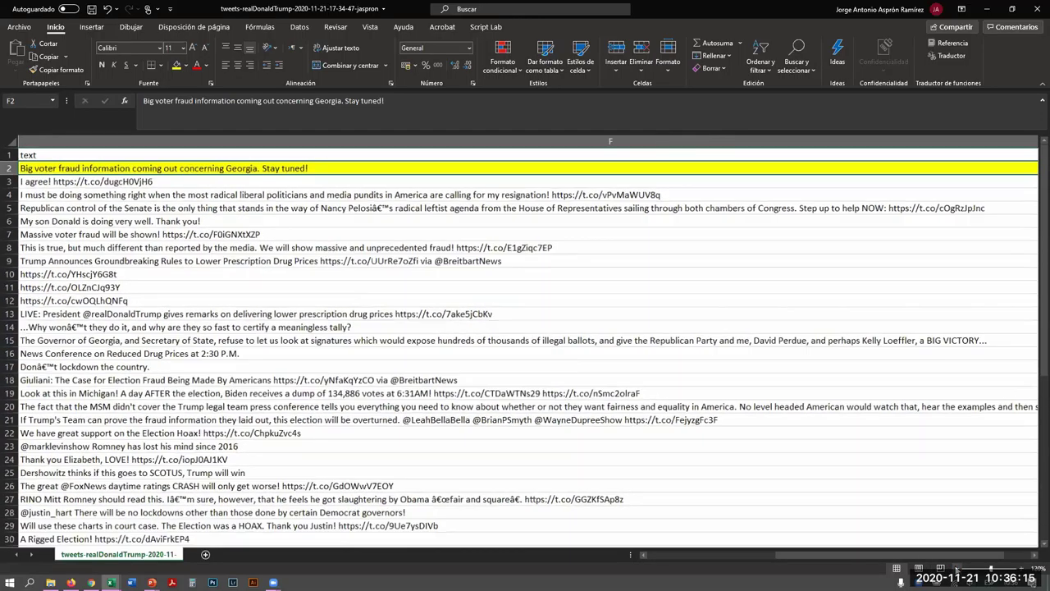
{"action": "left_click", "coordinate": [955, 569]}
{"action": "left_click", "coordinate": [956, 569]}
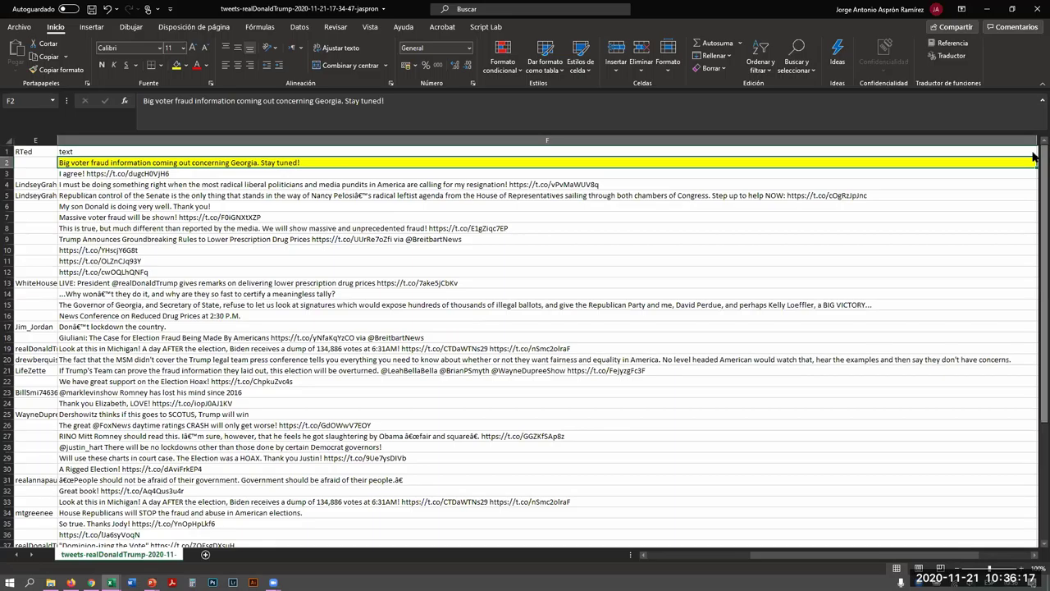
{"action": "left_click_drag", "start_coordinate": [354, 184], "coordinate": [301, 147]}
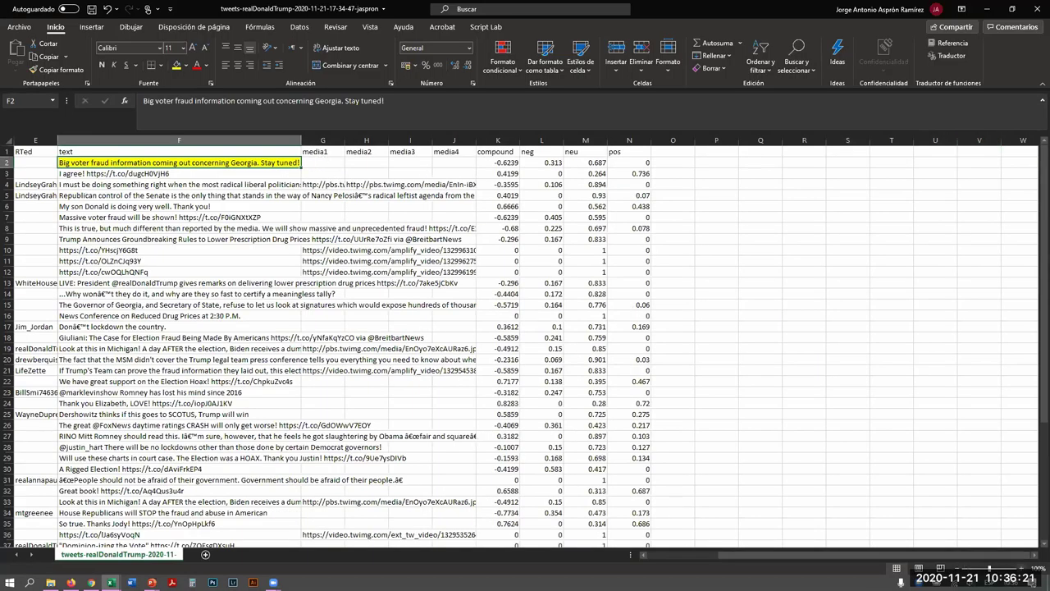
Step: Examine the media1 to media4 columns alongside the tweet texts and select the whole text column
{"action": "scroll", "coordinate": [459, 195], "scroll_direction": "up", "scroll_amount": 1}
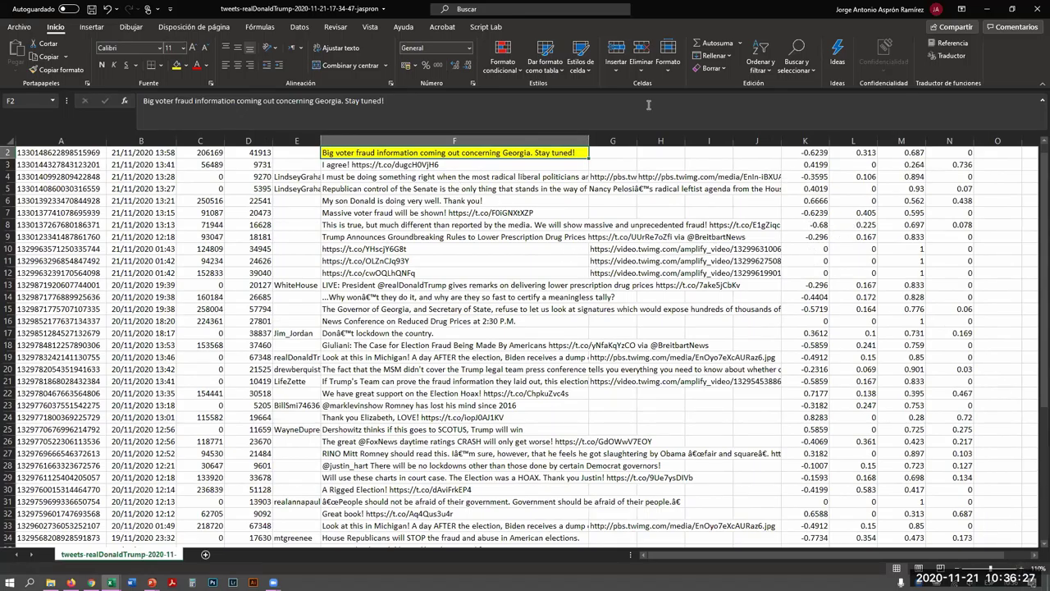
{"action": "scroll", "coordinate": [775, 262], "scroll_direction": "up", "scroll_amount": 1}
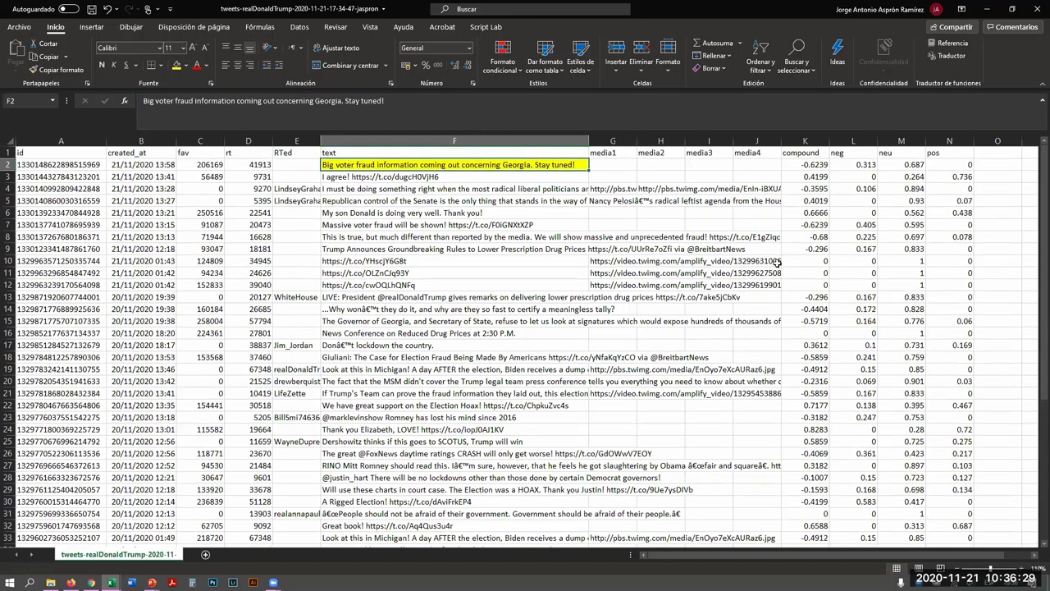
{"action": "left_click_drag", "start_coordinate": [612, 141], "coordinate": [756, 142]}
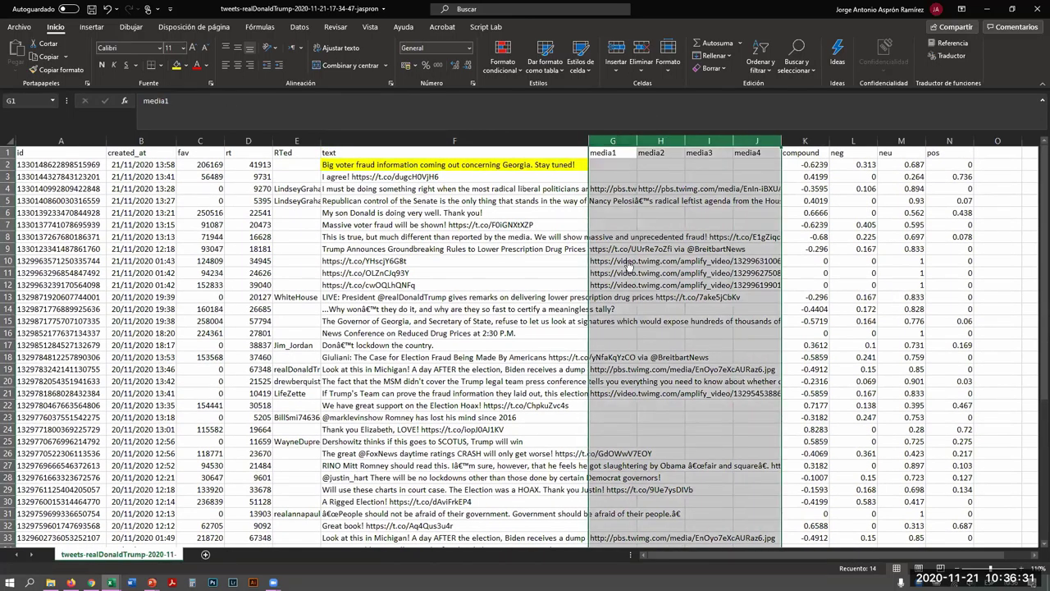
{"action": "left_click", "coordinate": [428, 320]}
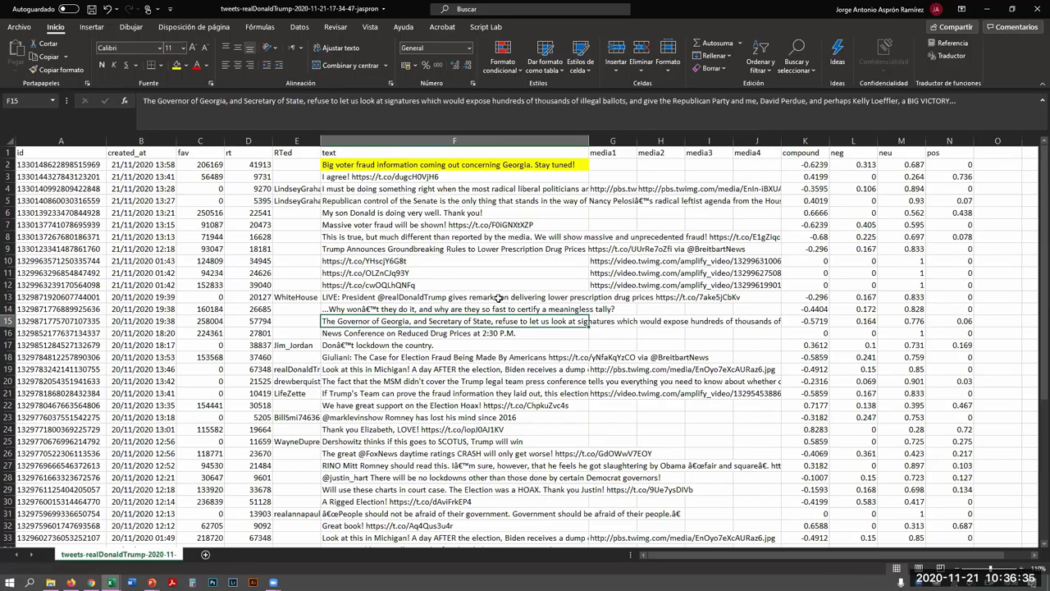
{"action": "left_click", "coordinate": [622, 140]}
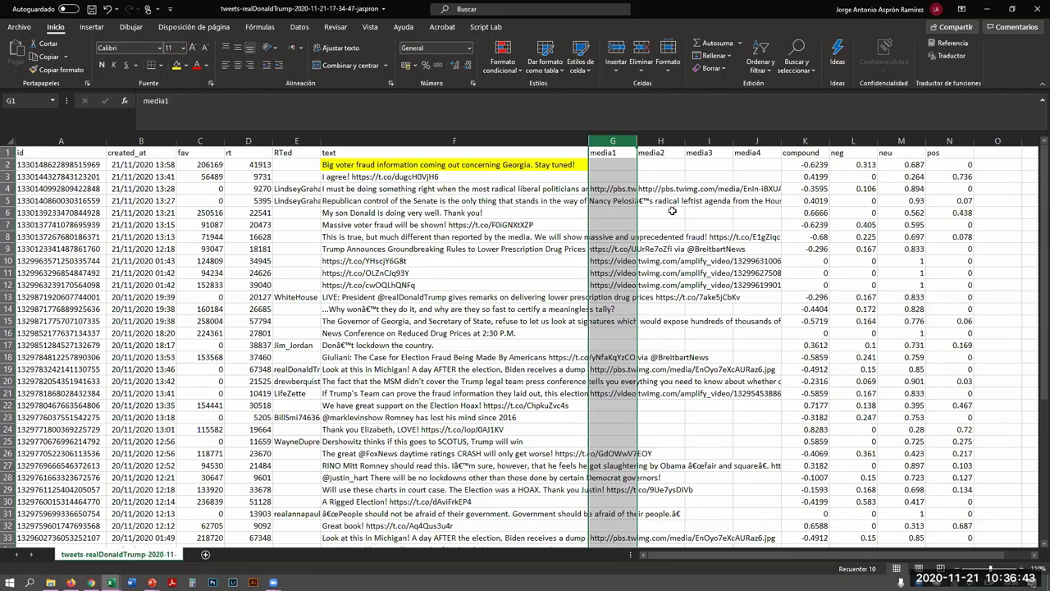
{"action": "left_click", "coordinate": [661, 165]}
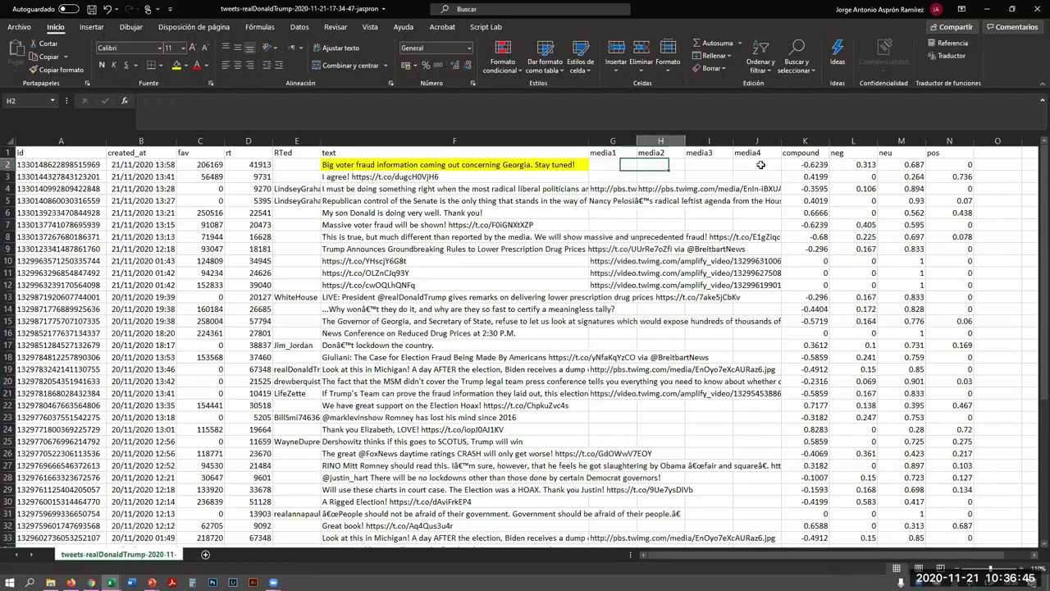
{"action": "left_click", "coordinate": [612, 165]}
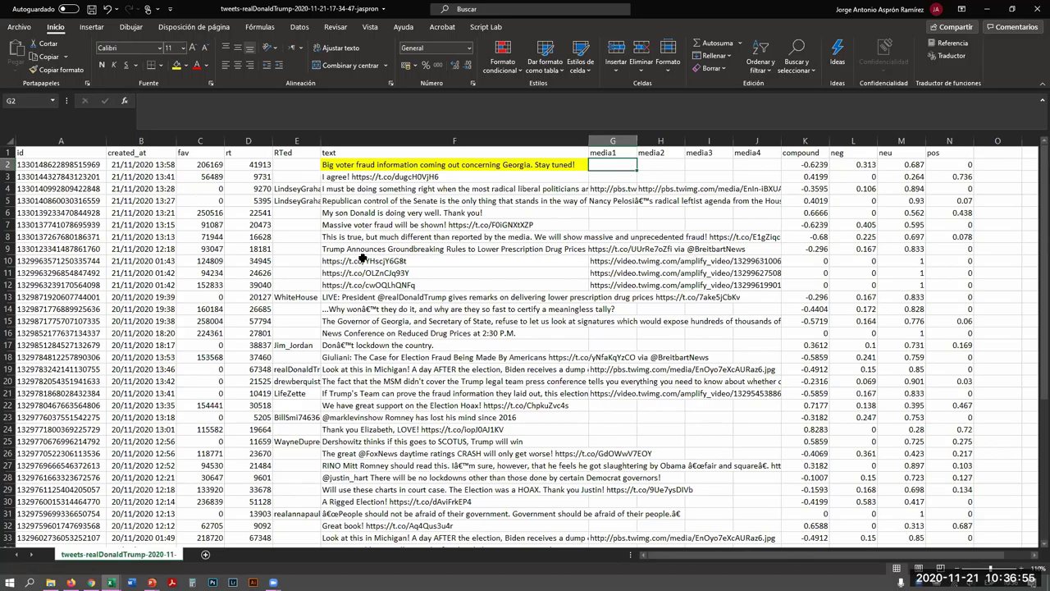
{"action": "left_click", "coordinate": [348, 162]}
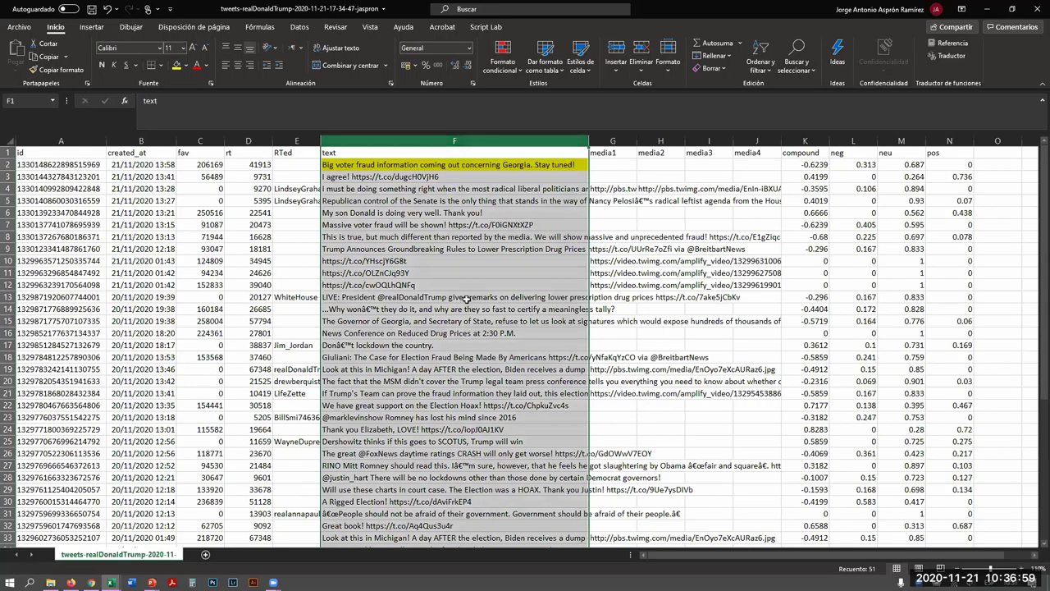
Step: Examine the compound, neg, neu and pos sentiment columns together with the highlighted first tweet
{"action": "left_click", "coordinate": [389, 189]}
{"action": "left_click_drag", "start_coordinate": [804, 140], "coordinate": [960, 139]}
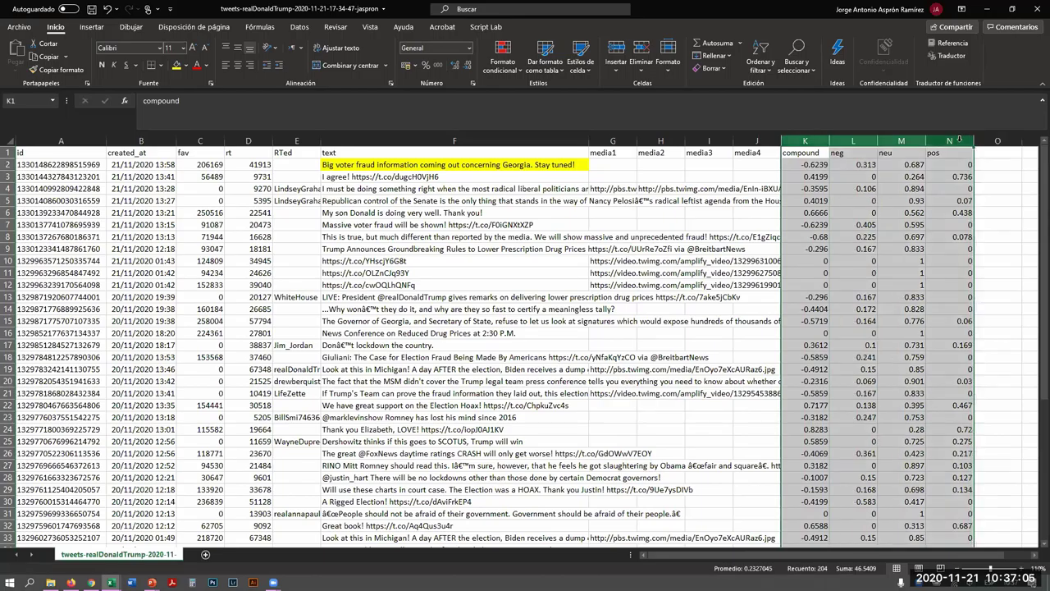
{"action": "left_click", "coordinate": [994, 300]}
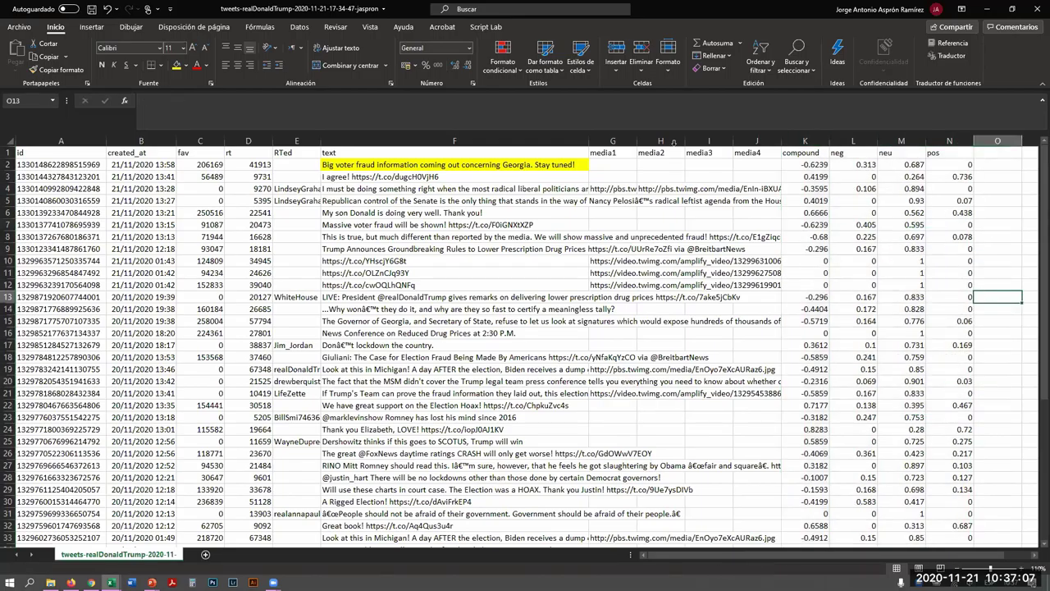
{"action": "left_click", "coordinate": [331, 168]}
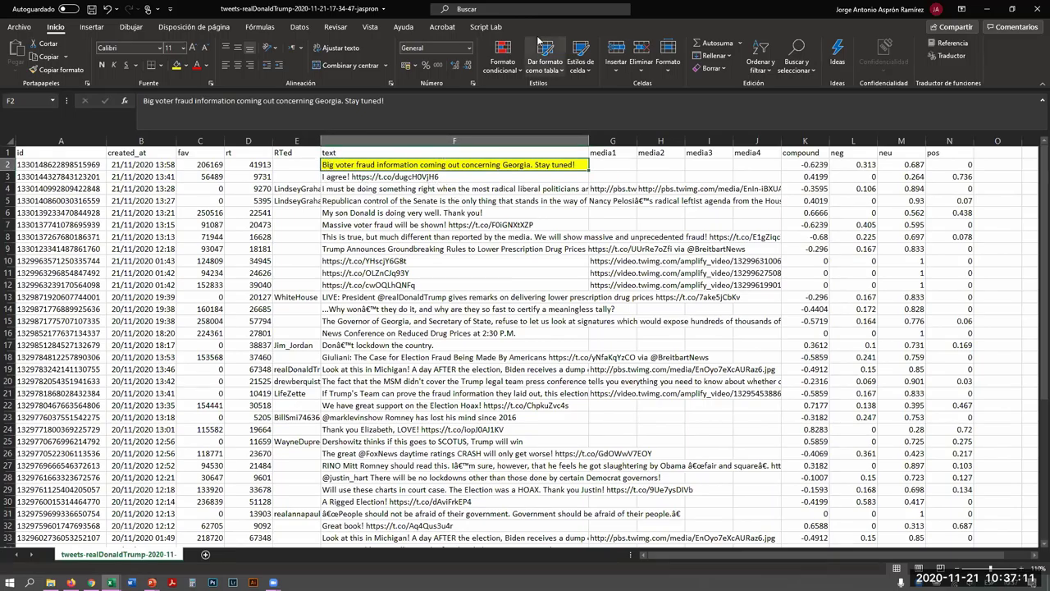
{"action": "left_click_drag", "start_coordinate": [804, 140], "coordinate": [948, 137]}
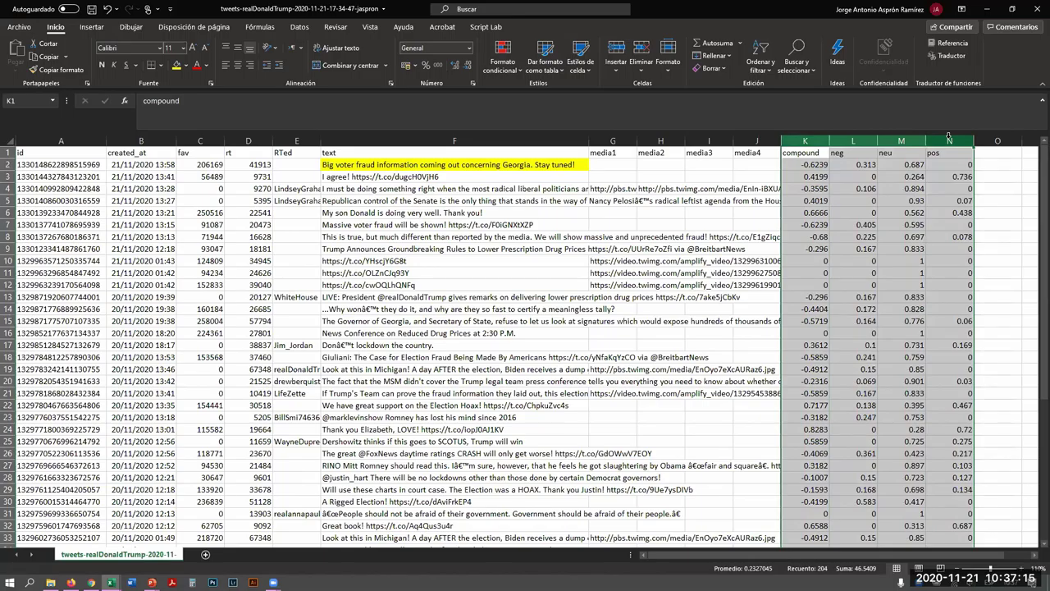
{"action": "left_click", "coordinate": [699, 188]}
Step: Make the compound header in cell K1 bold
{"action": "left_click", "coordinate": [793, 140]}
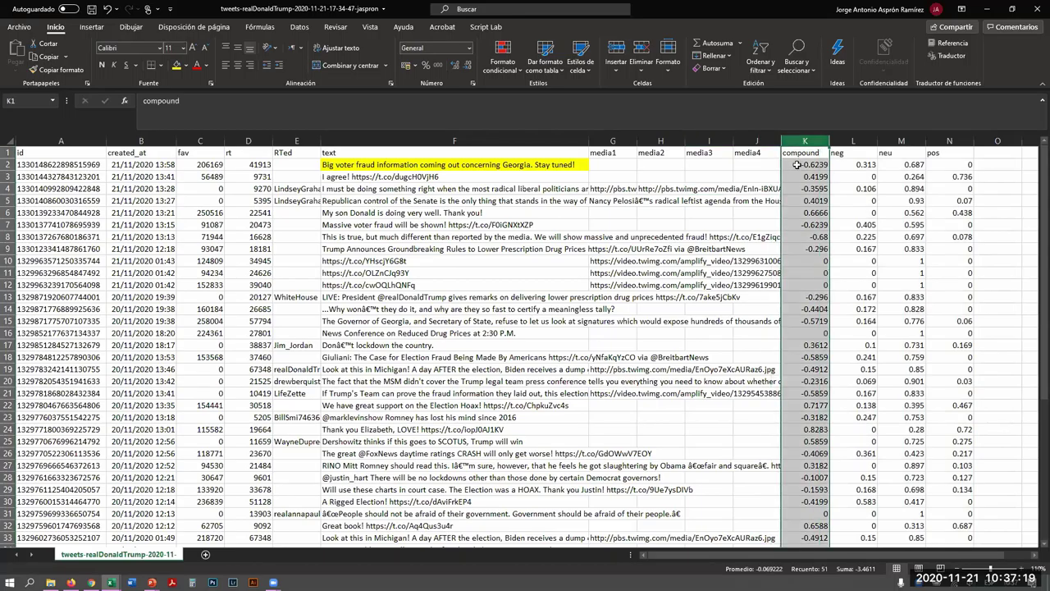
{"action": "left_click", "coordinate": [801, 154]}
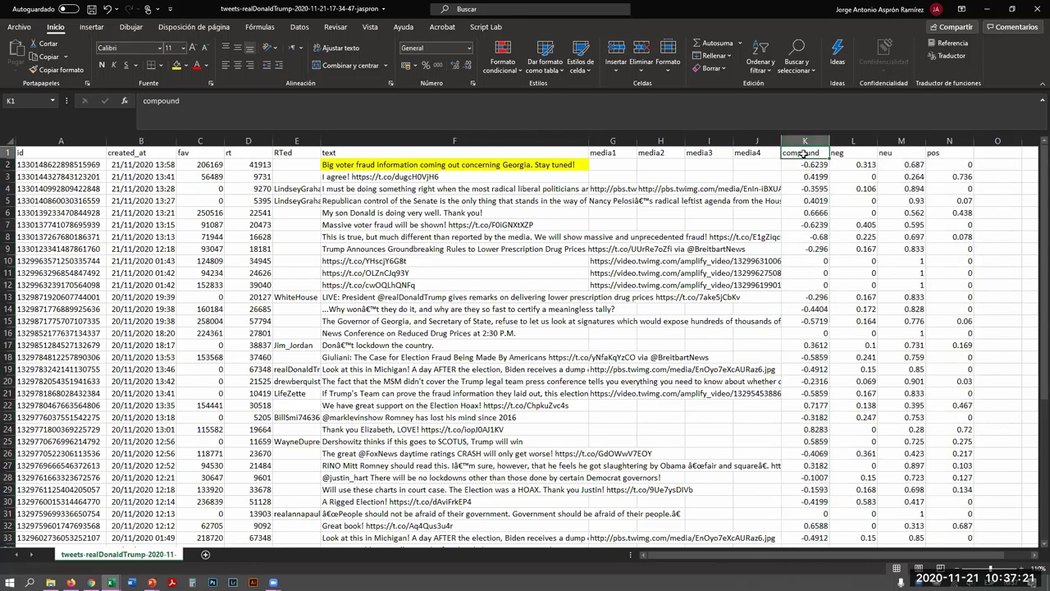
{"action": "left_click", "coordinate": [102, 65]}
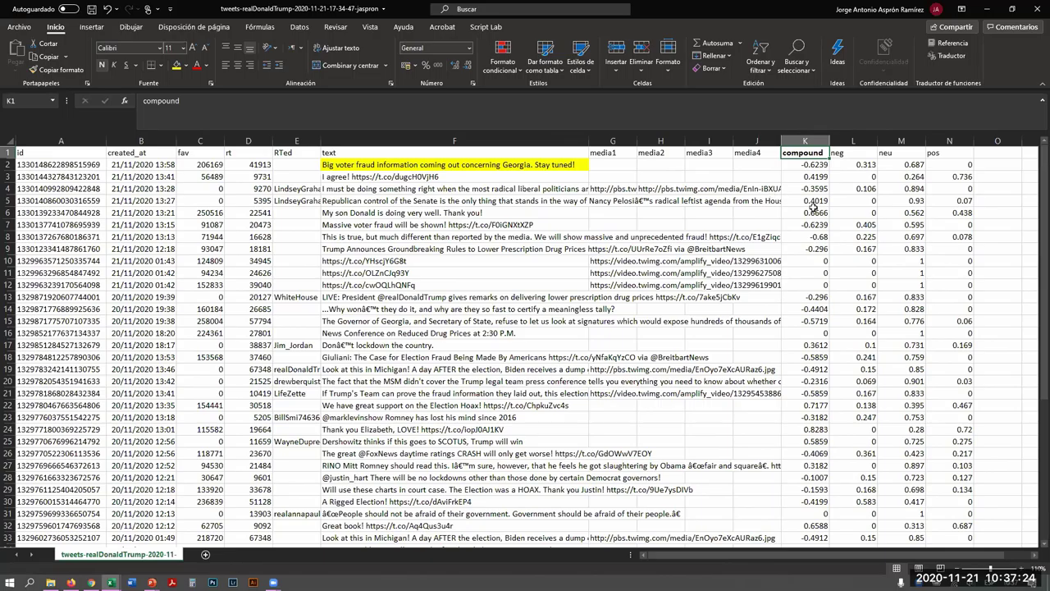
Step: Compare the first tweet's text in F2 with its compound score in K2
{"action": "left_click", "coordinate": [328, 164]}
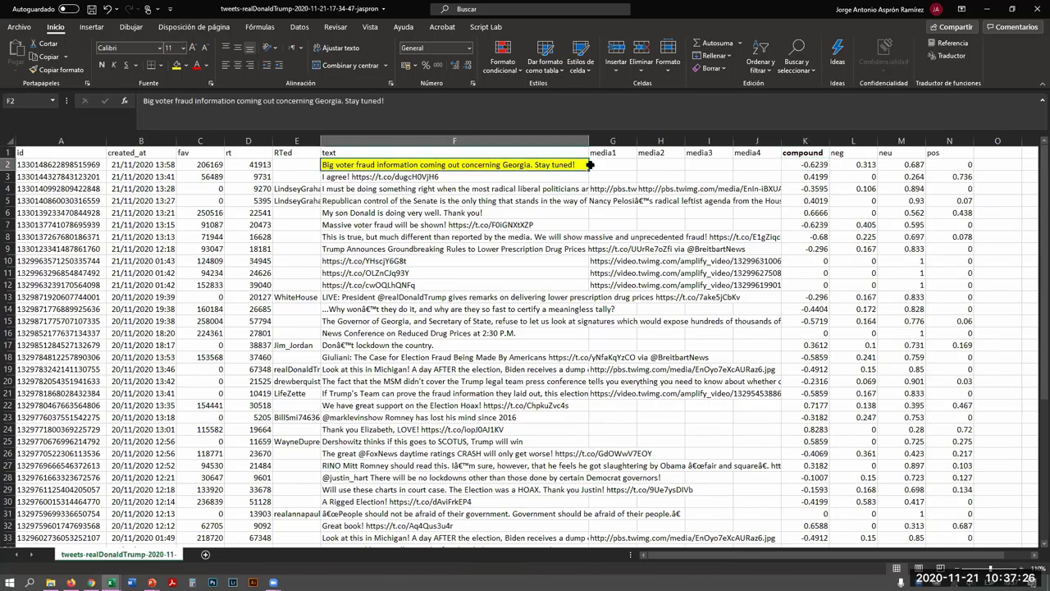
{"action": "left_click", "coordinate": [800, 165]}
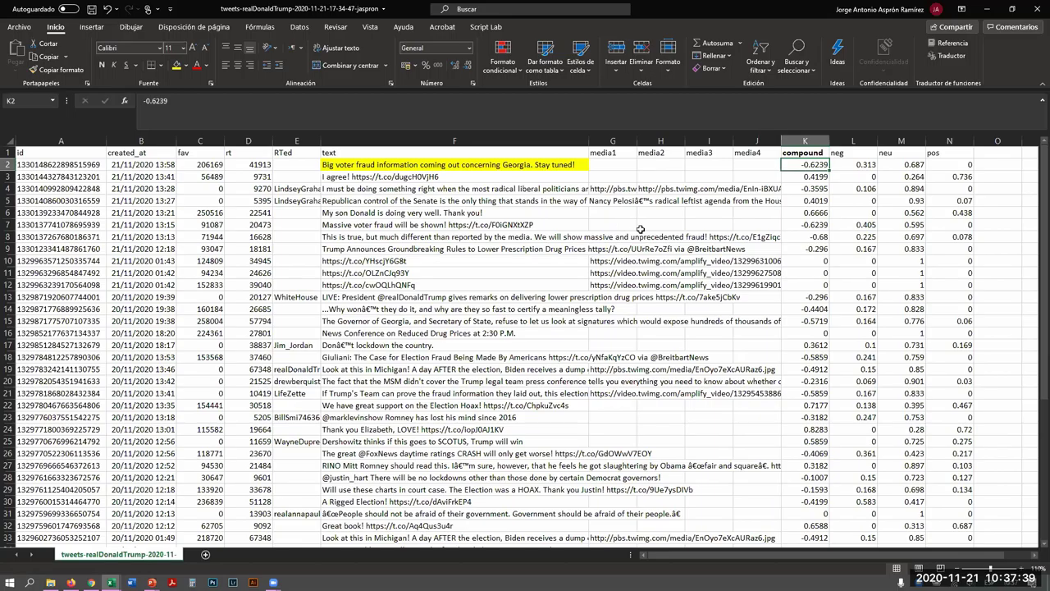
{"action": "left_click", "coordinate": [854, 246]}
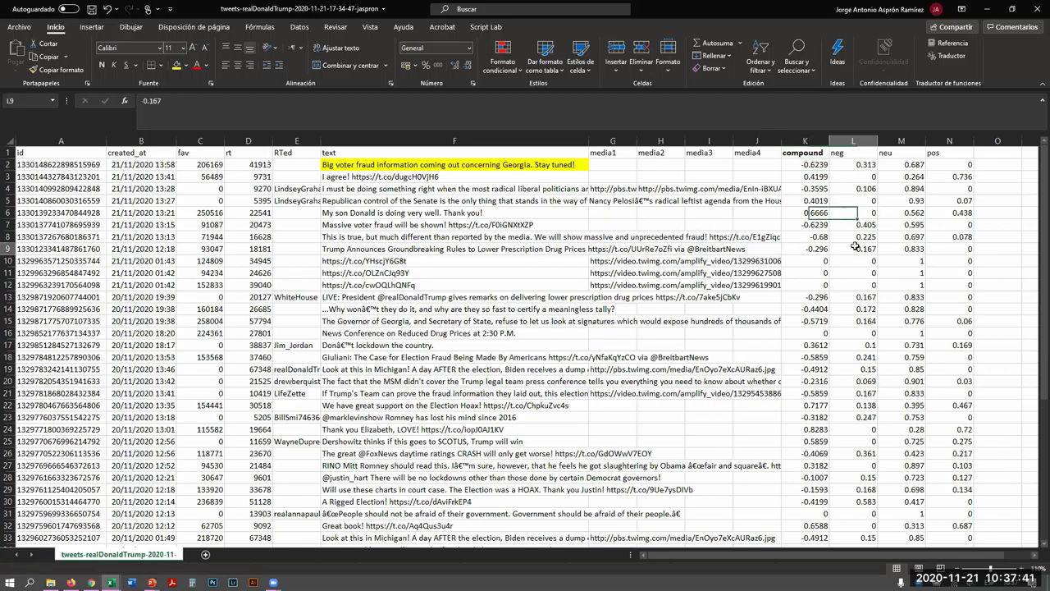
{"action": "left_click", "coordinate": [797, 166]}
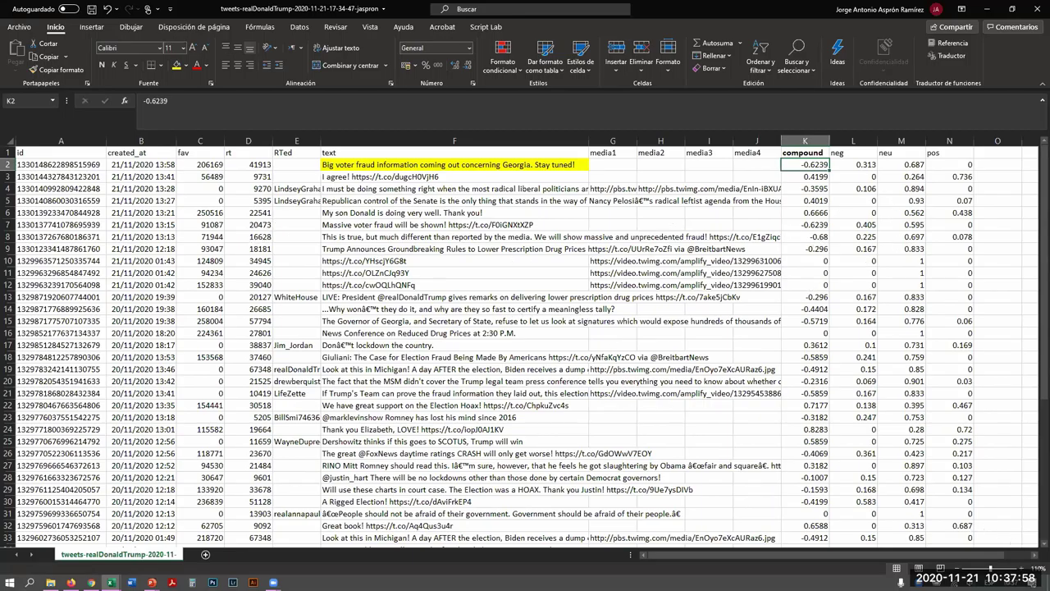
Step: Calculate the average of the compound scores K2:K51 in cell K53 with the PROMEDIO function
{"action": "left_click", "coordinate": [954, 567]}
{"action": "left_click", "coordinate": [954, 567]}
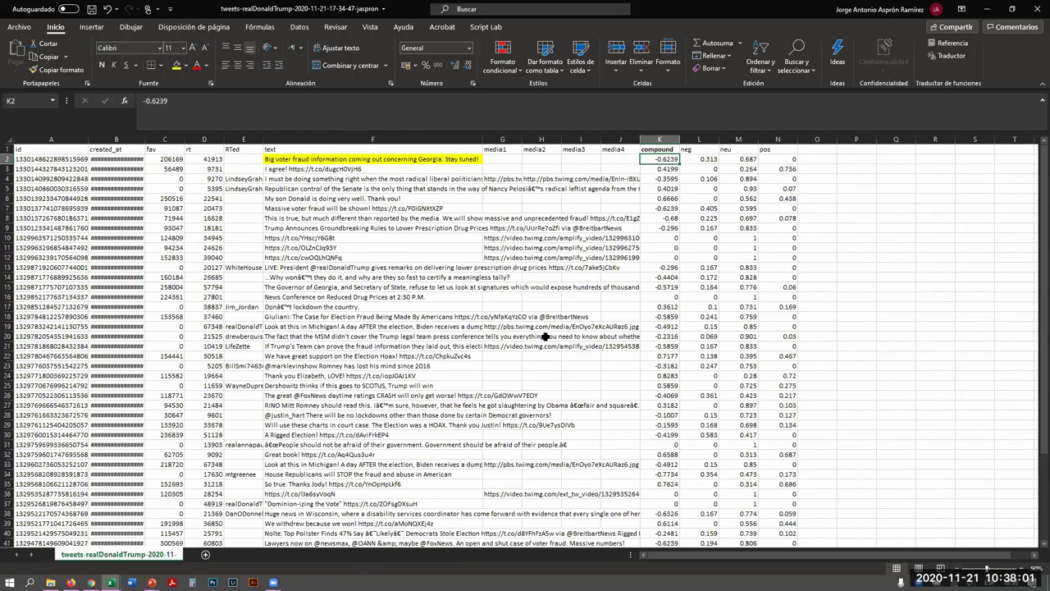
{"action": "scroll", "coordinate": [544, 336], "scroll_direction": "down", "scroll_amount": 13}
{"action": "left_click", "coordinate": [669, 270]}
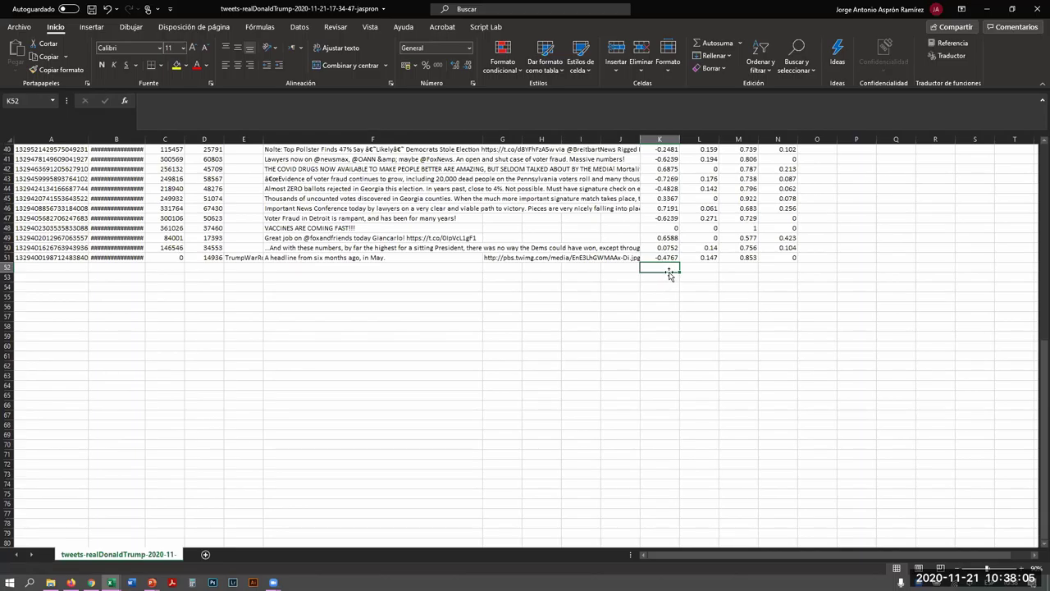
{"action": "left_click", "coordinate": [667, 276]}
{"action": "type", "text": "0"}
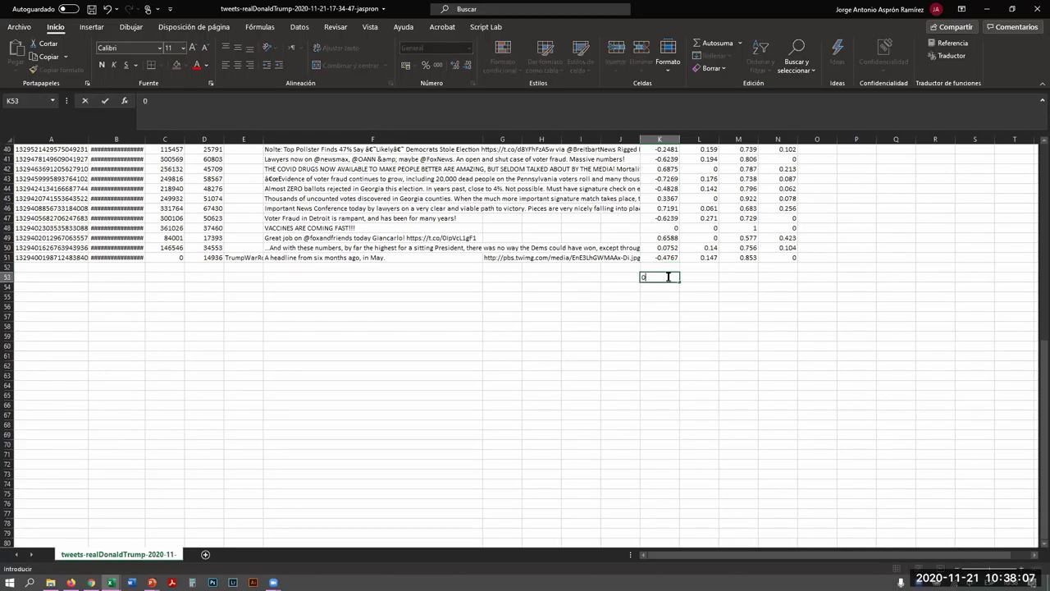
{"action": "type", "text": "="}
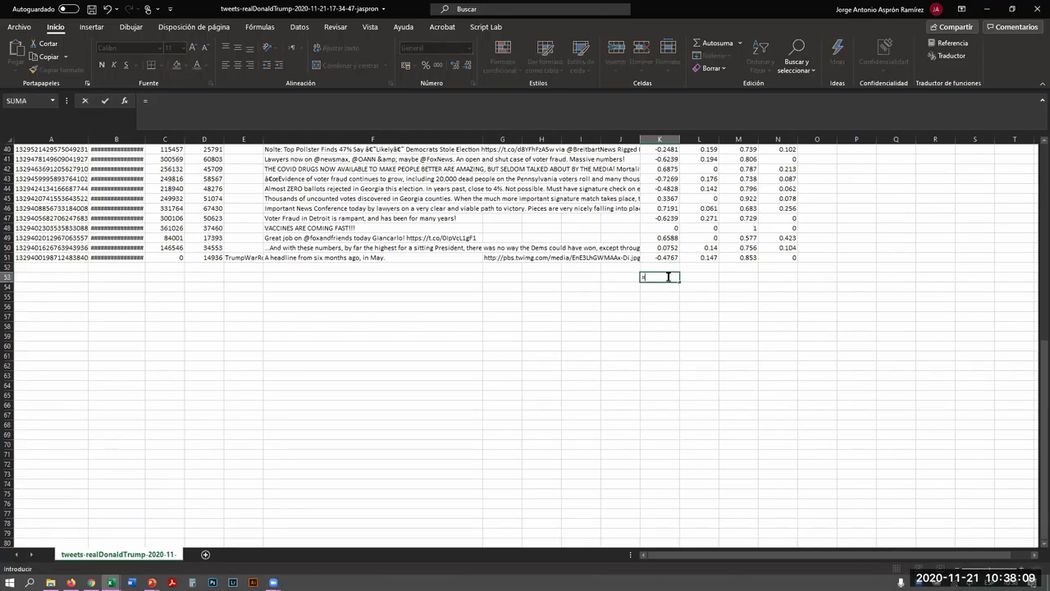
{"action": "type", "text": "prom"}
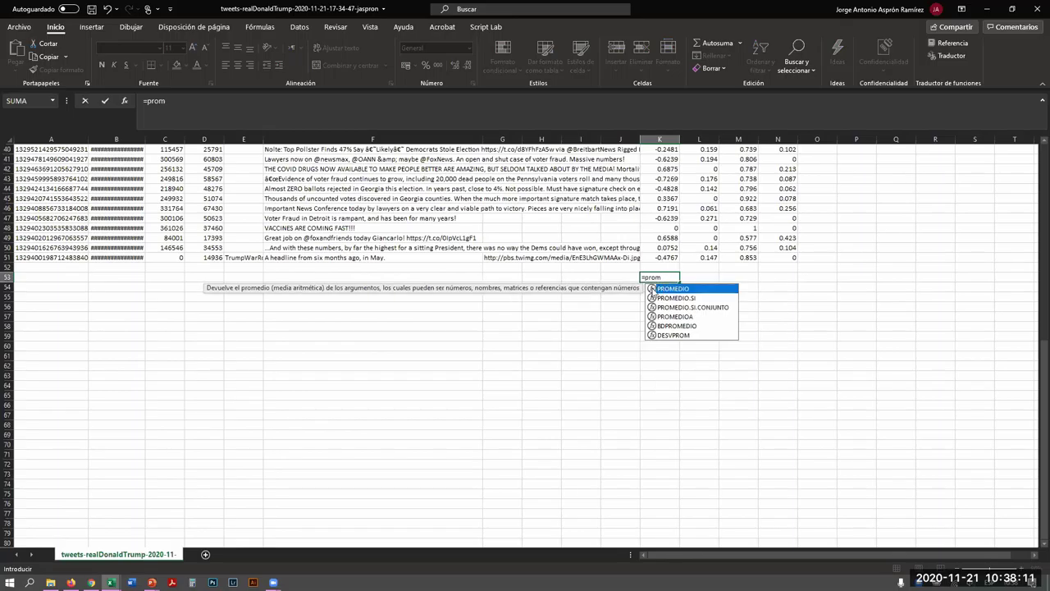
{"action": "key", "text": "Tab"}
{"action": "left_click_drag", "start_coordinate": [668, 257], "coordinate": [657, 159]}
{"action": "key", "text": "Return"}
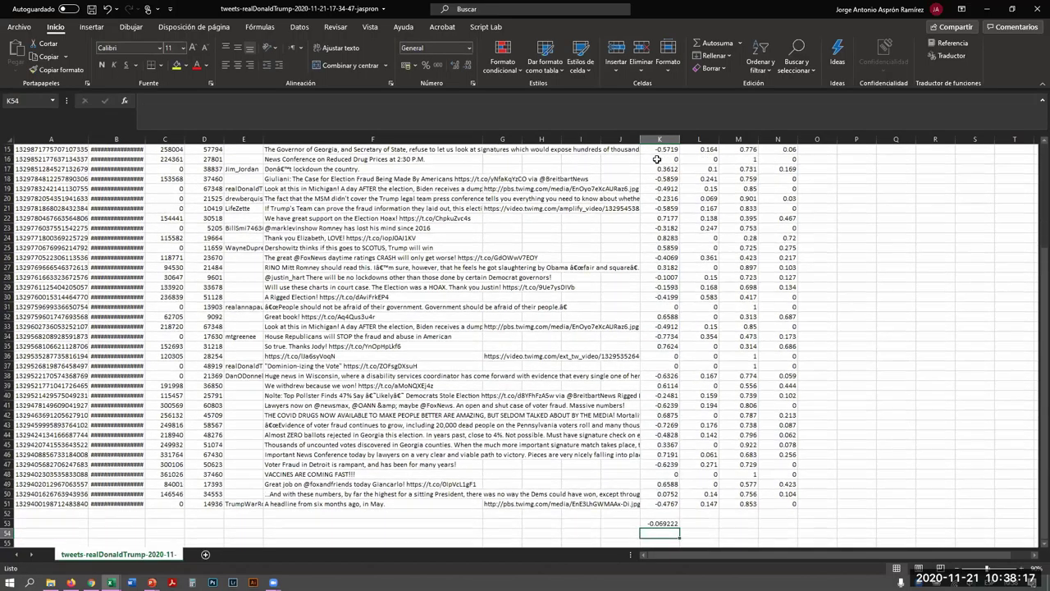
Step: Extend the average formula from K53 across to N53 to cover the neg, neu and pos columns
{"action": "left_click", "coordinate": [660, 523]}
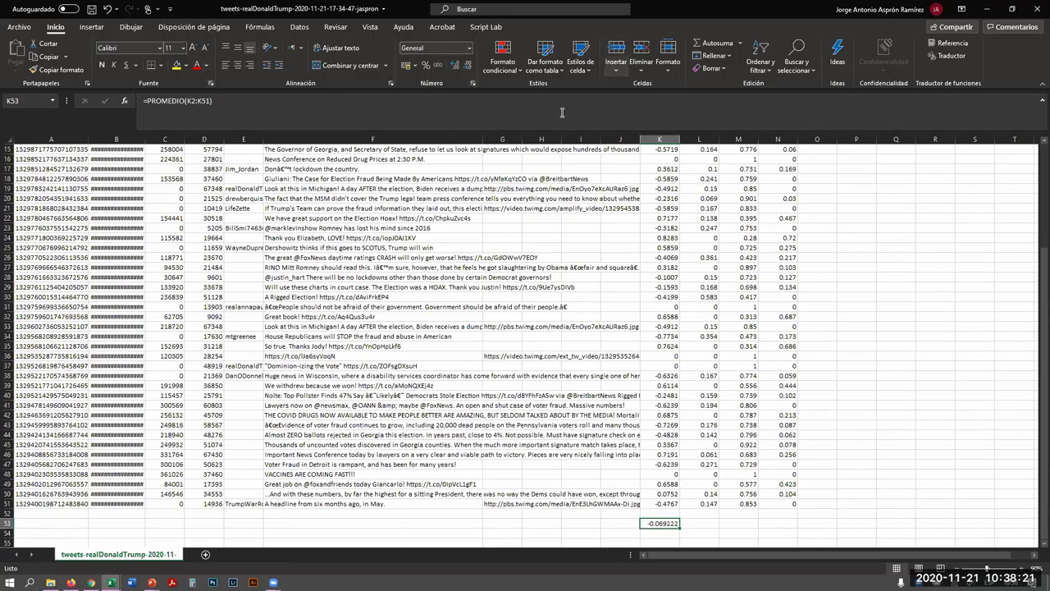
{"action": "scroll", "coordinate": [802, 307], "scroll_direction": "up", "scroll_amount": 2}
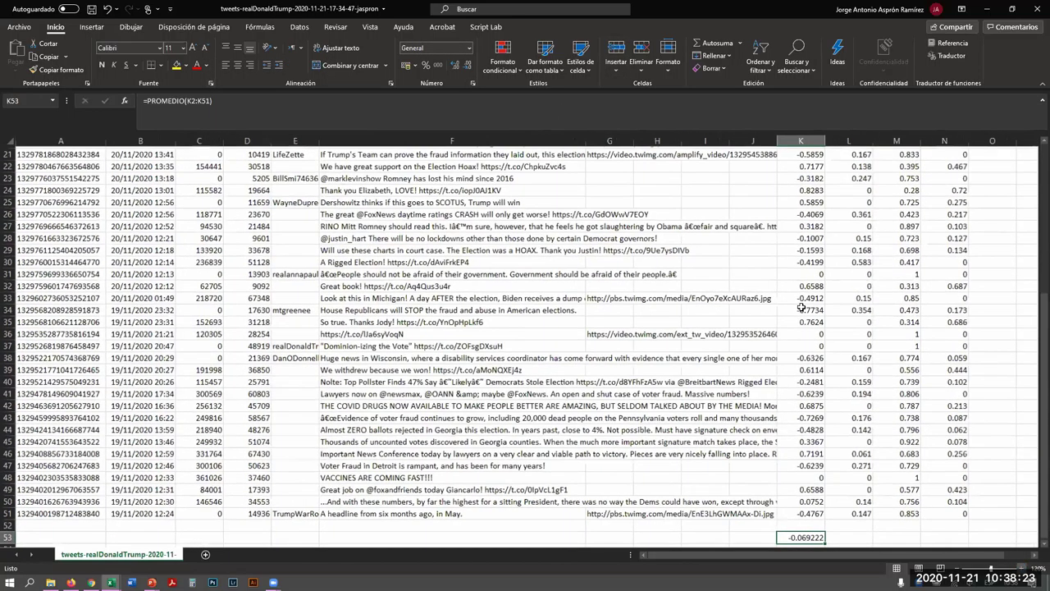
{"action": "scroll", "coordinate": [801, 307], "scroll_direction": "down", "scroll_amount": 8}
{"action": "scroll", "coordinate": [945, 560], "scroll_direction": "right", "scroll_amount": 1}
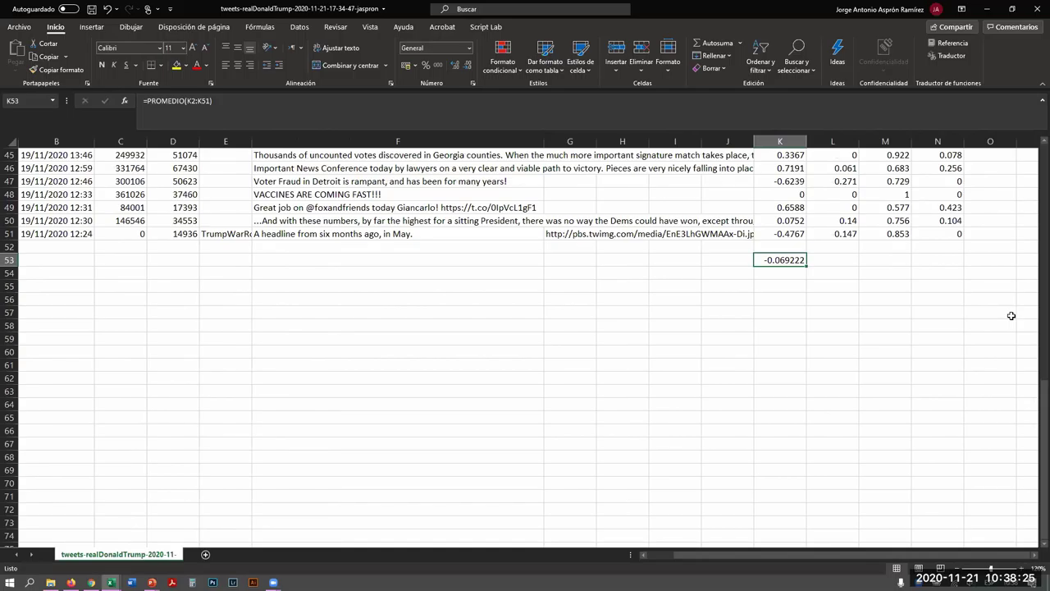
{"action": "left_click_drag", "start_coordinate": [807, 265], "coordinate": [939, 265]}
{"action": "left_click", "coordinate": [884, 351]}
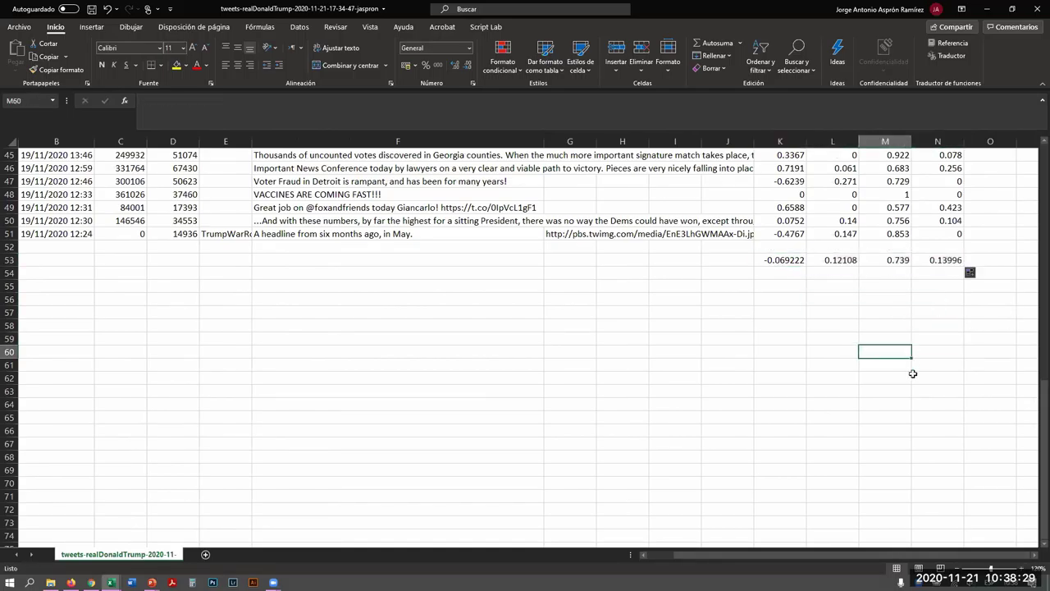
Step: Review the average compound score in K53 against the texts of the last tweets in rows 45 to 51
{"action": "left_click", "coordinate": [776, 259]}
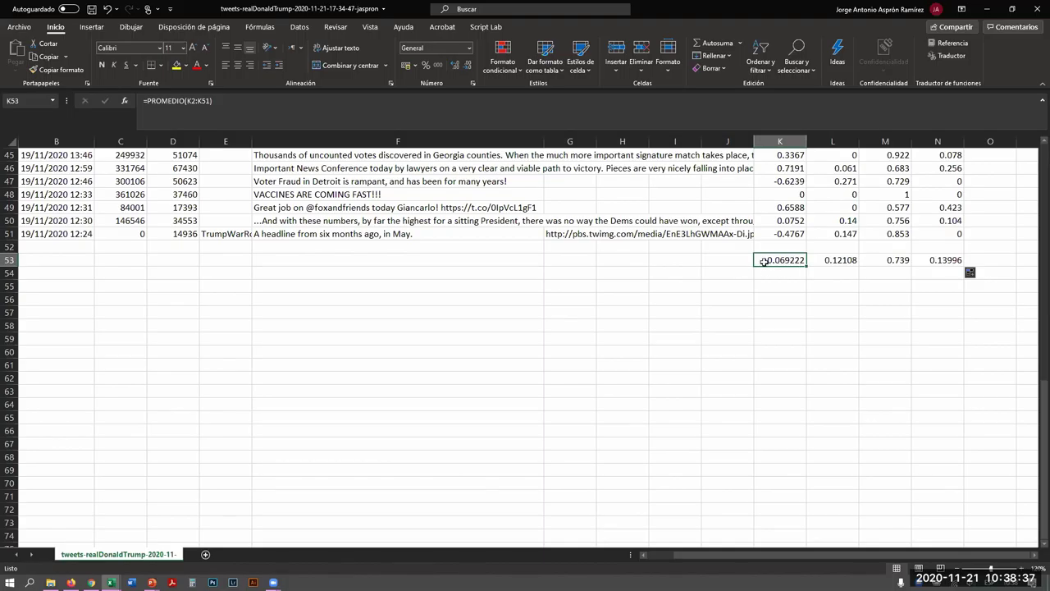
{"action": "left_click", "coordinate": [296, 235]}
{"action": "left_click", "coordinate": [772, 260]}
{"action": "left_click", "coordinate": [291, 234]}
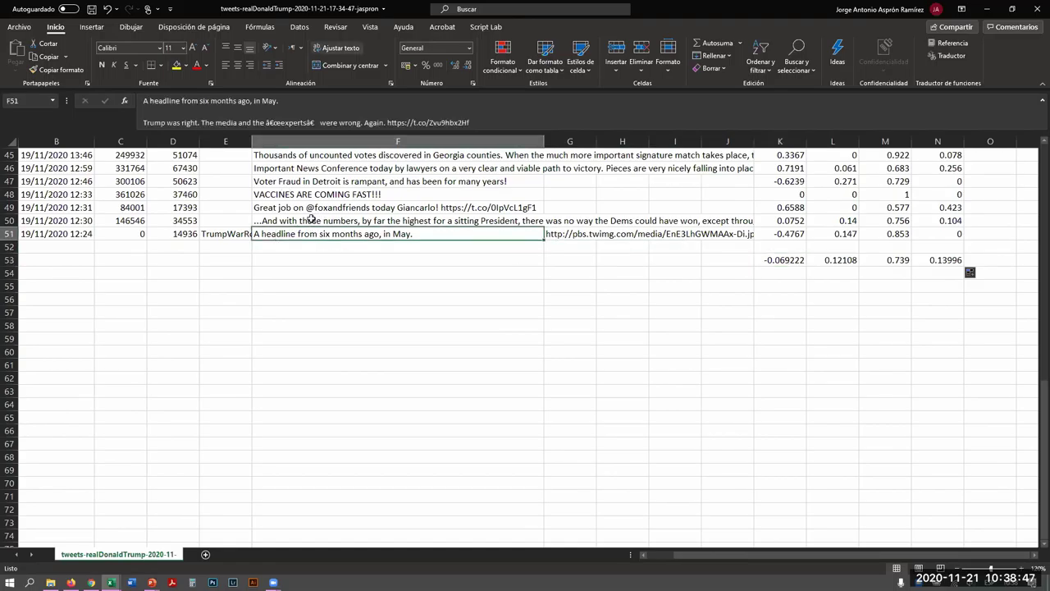
{"action": "left_click", "coordinate": [306, 209]}
{"action": "left_click", "coordinate": [298, 194]}
{"action": "left_click", "coordinate": [300, 169]}
{"action": "left_click", "coordinate": [316, 156]}
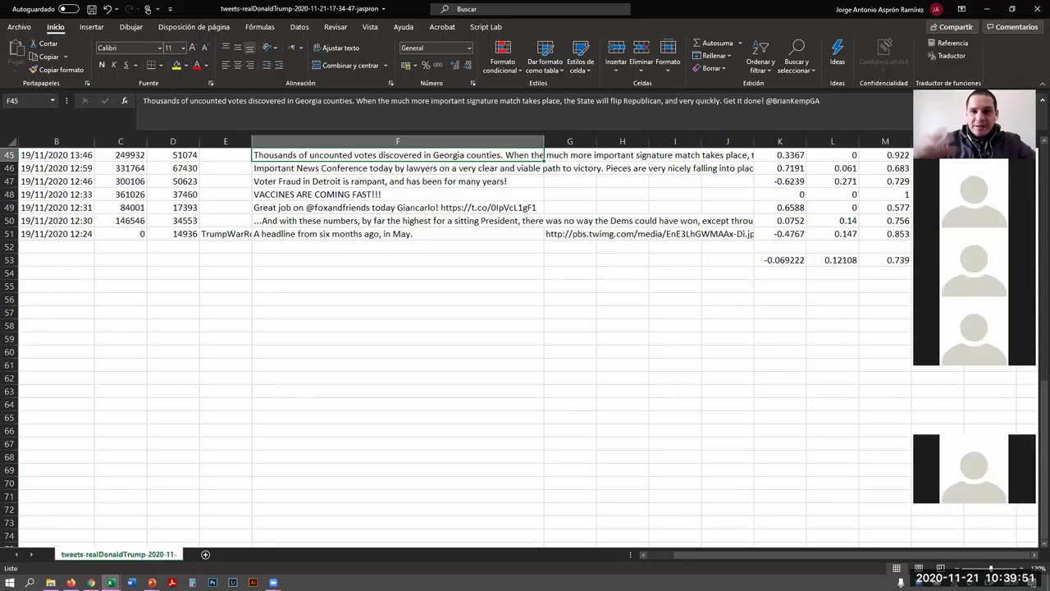
{"action": "left_click", "coordinate": [316, 195]}
{"action": "left_click_drag", "start_coordinate": [426, 315], "coordinate": [359, 196]}
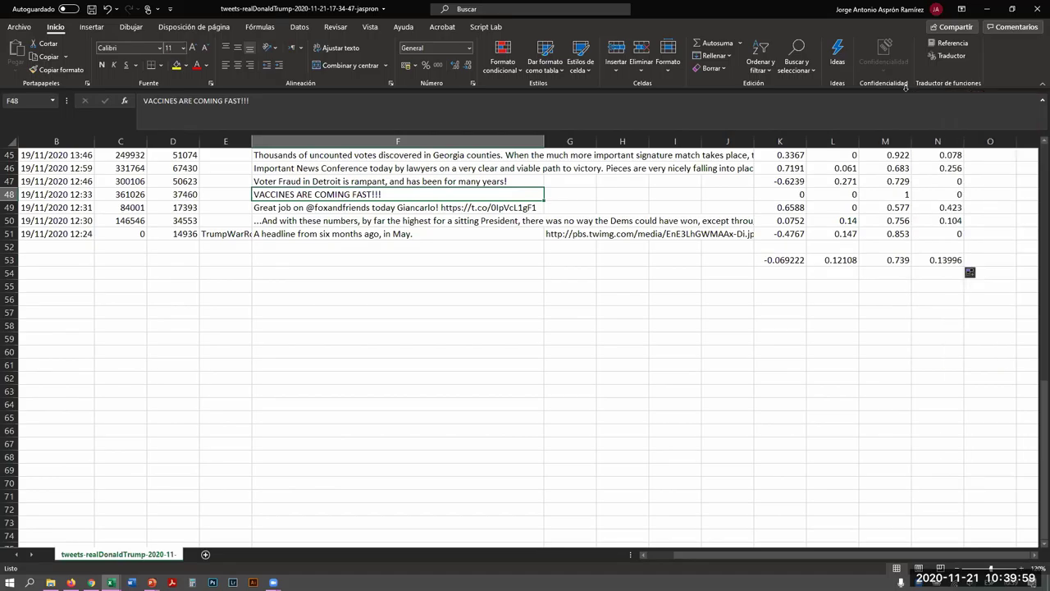
{"action": "left_click", "coordinate": [637, 334]}
{"action": "left_click_drag", "start_coordinate": [638, 334], "coordinate": [657, 333]}
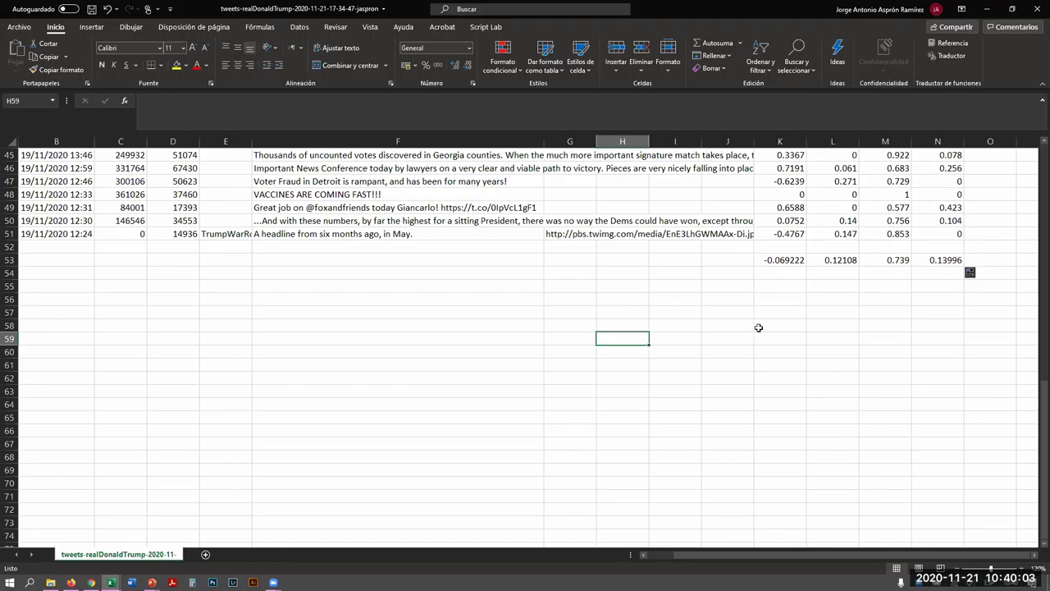
Step: Compare the overall compound average in K53 with the individual tweet scores from the first row down
{"action": "scroll", "coordinate": [708, 268], "scroll_direction": "up", "scroll_amount": 15}
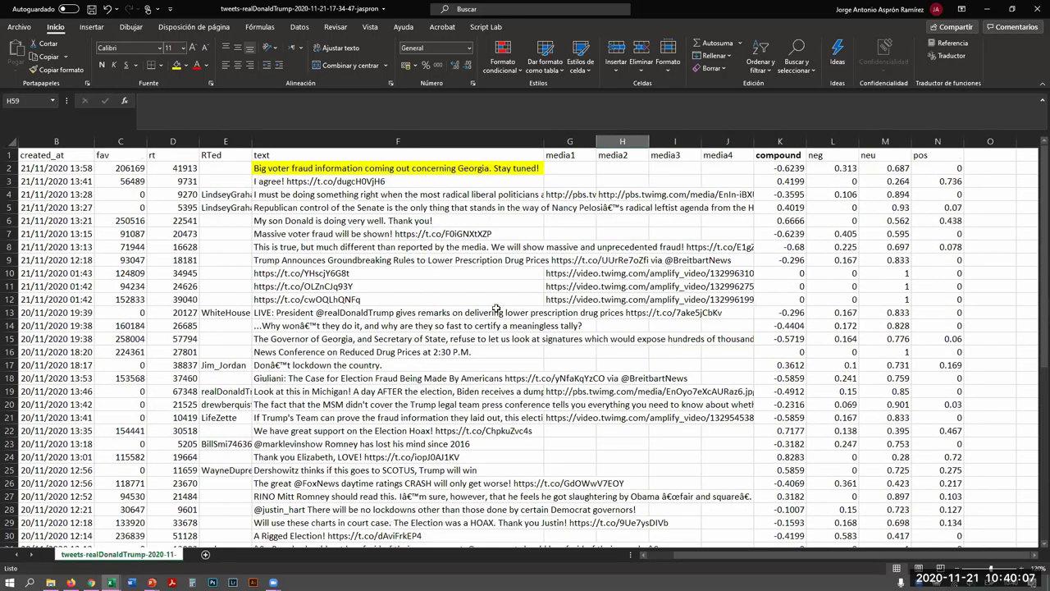
{"action": "scroll", "coordinate": [530, 316], "scroll_direction": "down", "scroll_amount": 12}
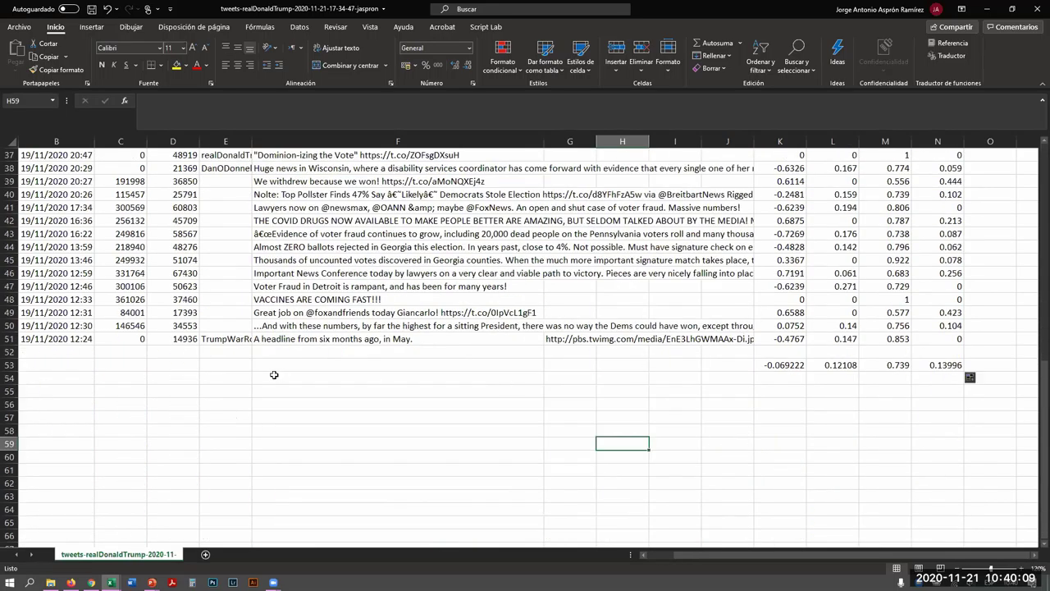
{"action": "left_click", "coordinate": [783, 366]}
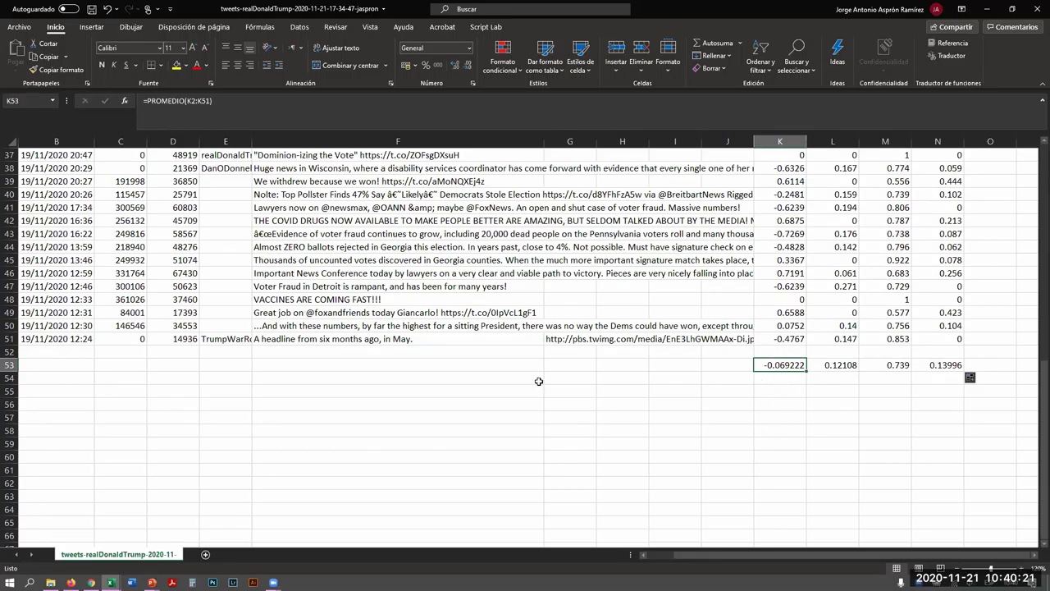
{"action": "scroll", "coordinate": [961, 221], "scroll_direction": "up", "scroll_amount": 12}
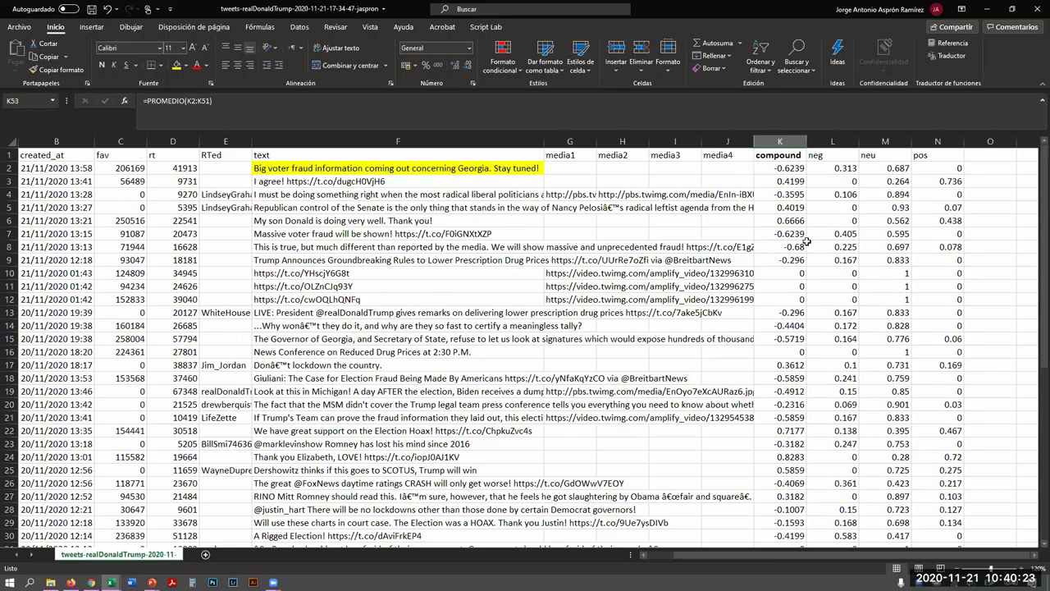
{"action": "left_click", "coordinate": [787, 168]}
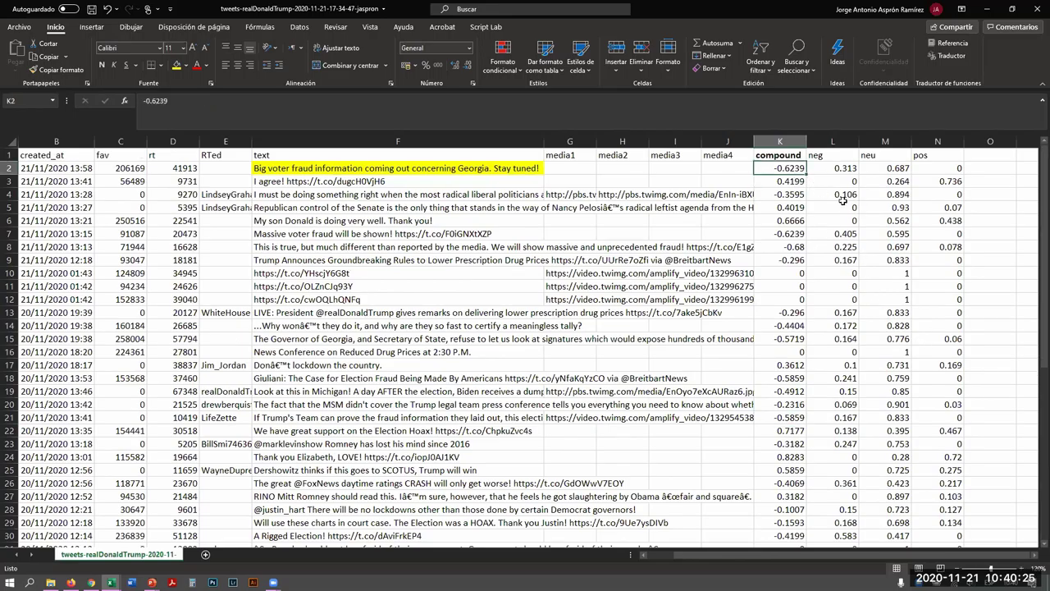
{"action": "scroll", "coordinate": [779, 277], "scroll_direction": "down", "scroll_amount": 16}
{"action": "scroll", "coordinate": [781, 281], "scroll_direction": "up", "scroll_amount": 2}
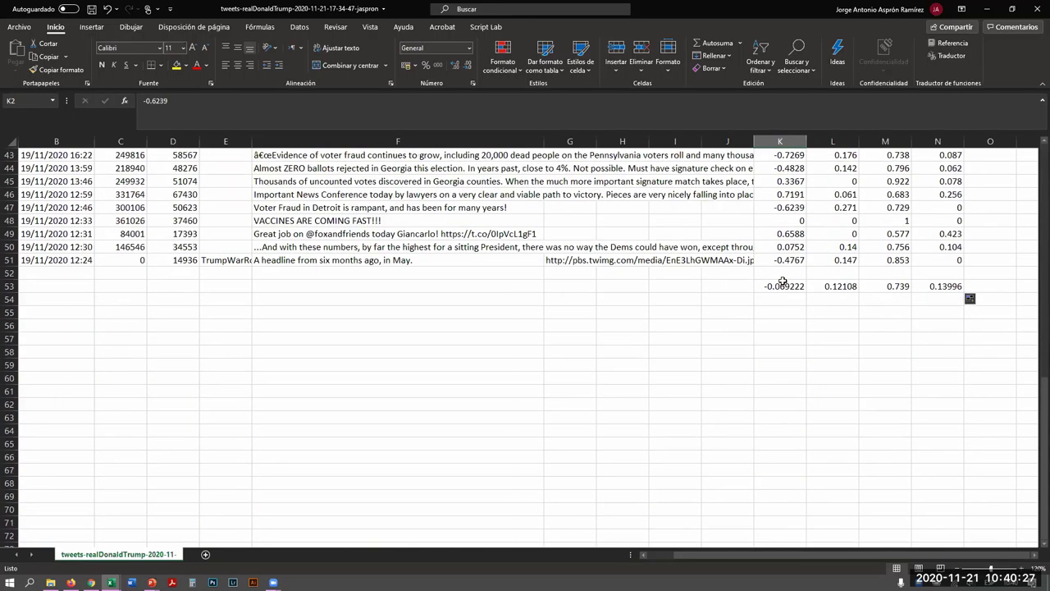
{"action": "left_click", "coordinate": [781, 286]}
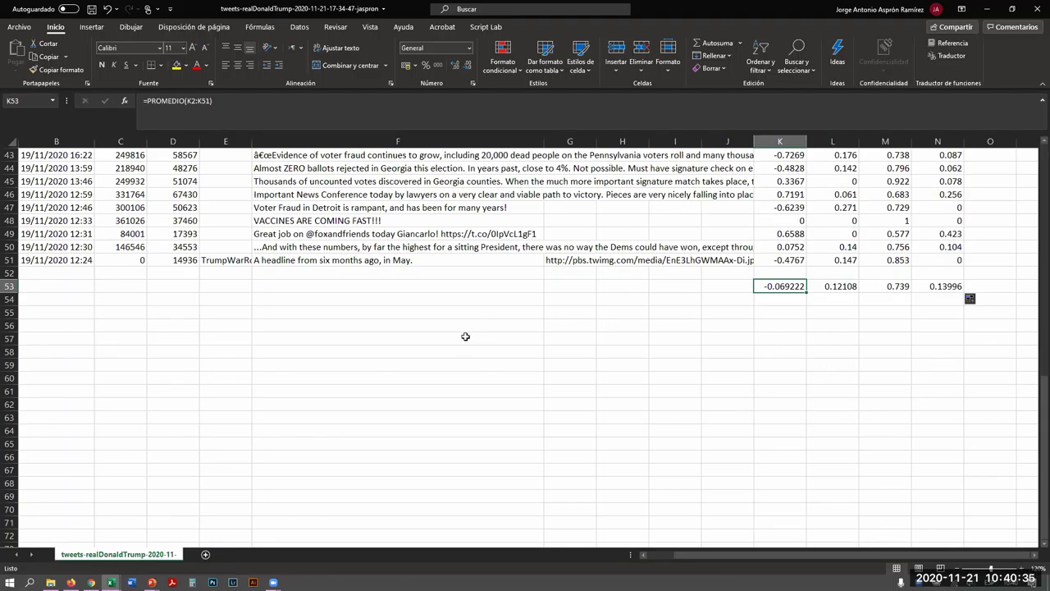
{"action": "scroll", "coordinate": [391, 326], "scroll_direction": "up", "scroll_amount": 14}
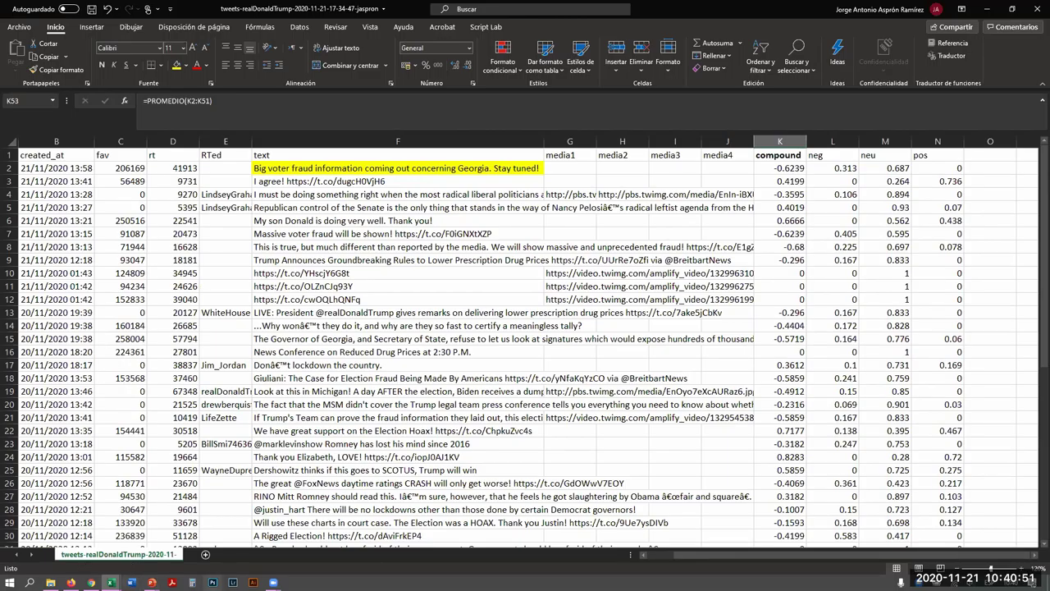
Step: Open the Ejemplo text document from the Downloads folder in Notepad and maximize its window
{"action": "left_click", "coordinate": [50, 581]}
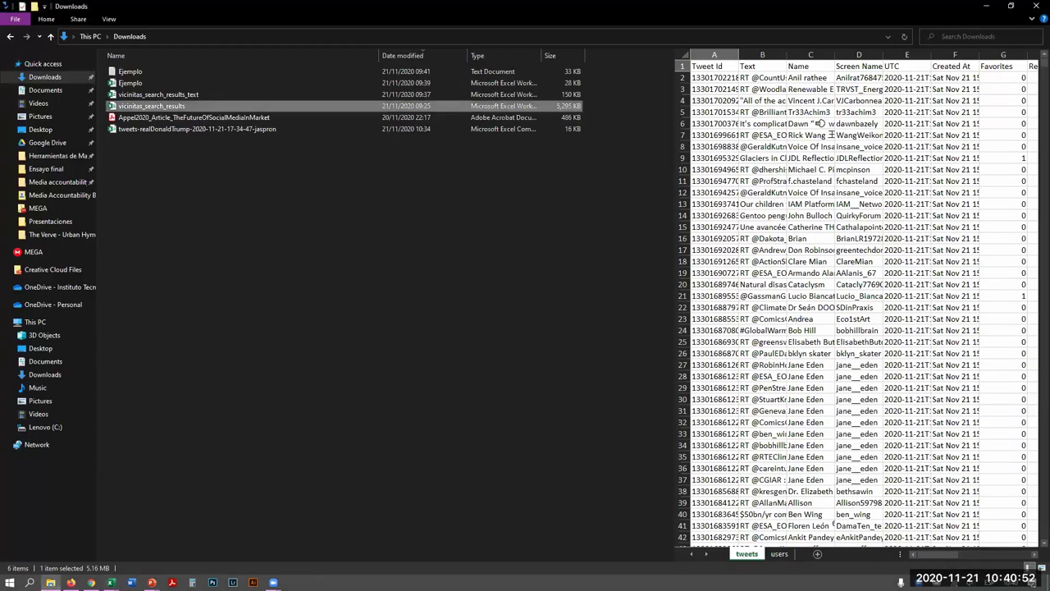
{"action": "left_click", "coordinate": [115, 72]}
{"action": "double_click", "coordinate": [114, 72]}
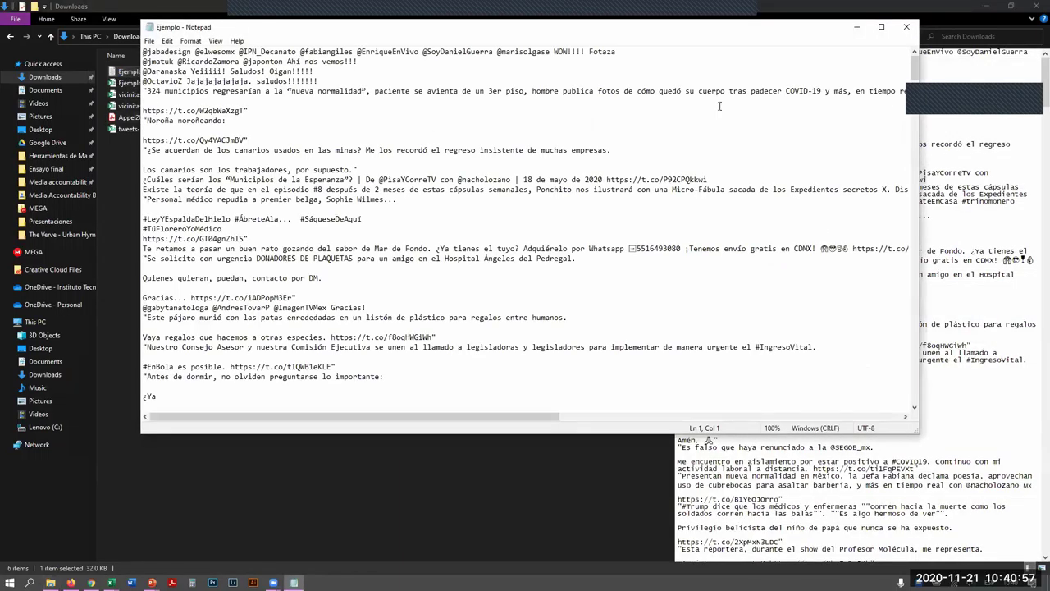
{"action": "left_click_drag", "start_coordinate": [745, 30], "coordinate": [702, 63]}
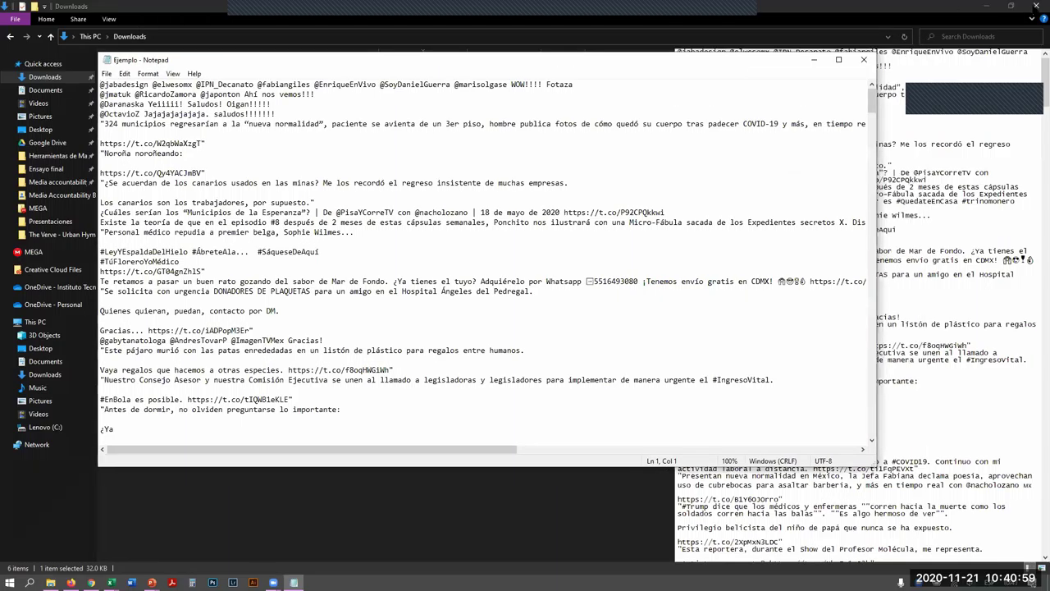
{"action": "left_click", "coordinate": [838, 60]}
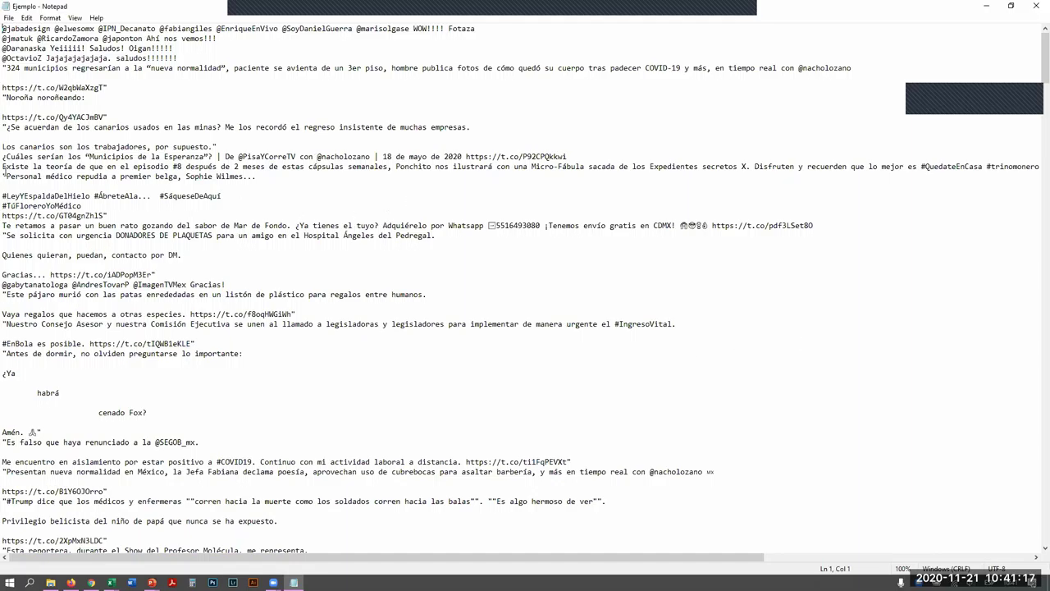
Step: Examine how the individual tweets are separated in the first lines of the Ejemplo text file, especially the second line
{"action": "left_click_drag", "start_coordinate": [6, 28], "coordinate": [501, 27]}
{"action": "left_click_drag", "start_coordinate": [4, 38], "coordinate": [228, 39]}
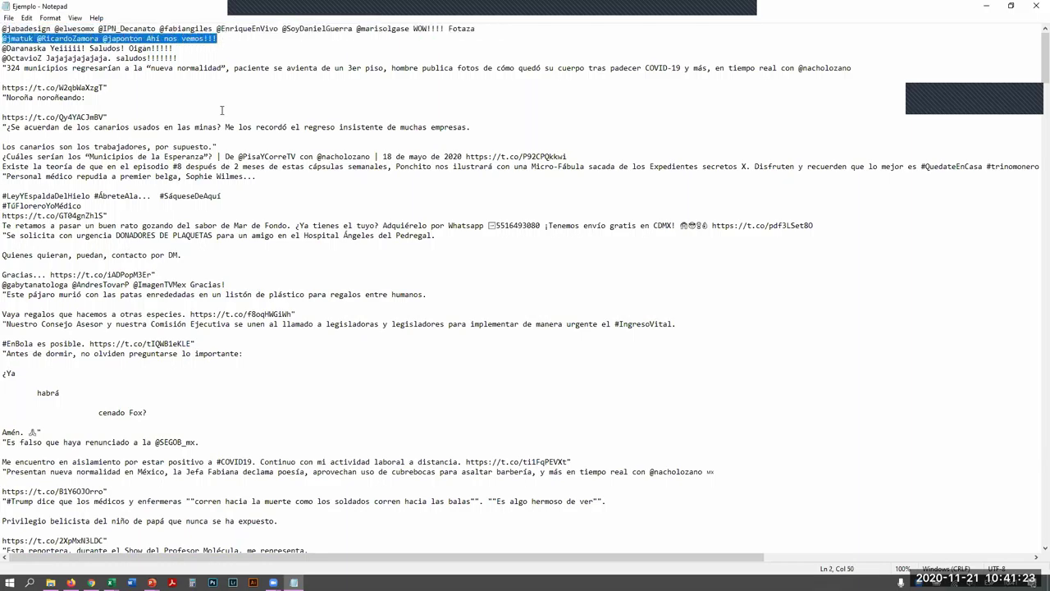
{"action": "left_click_drag", "start_coordinate": [4, 39], "coordinate": [226, 43]}
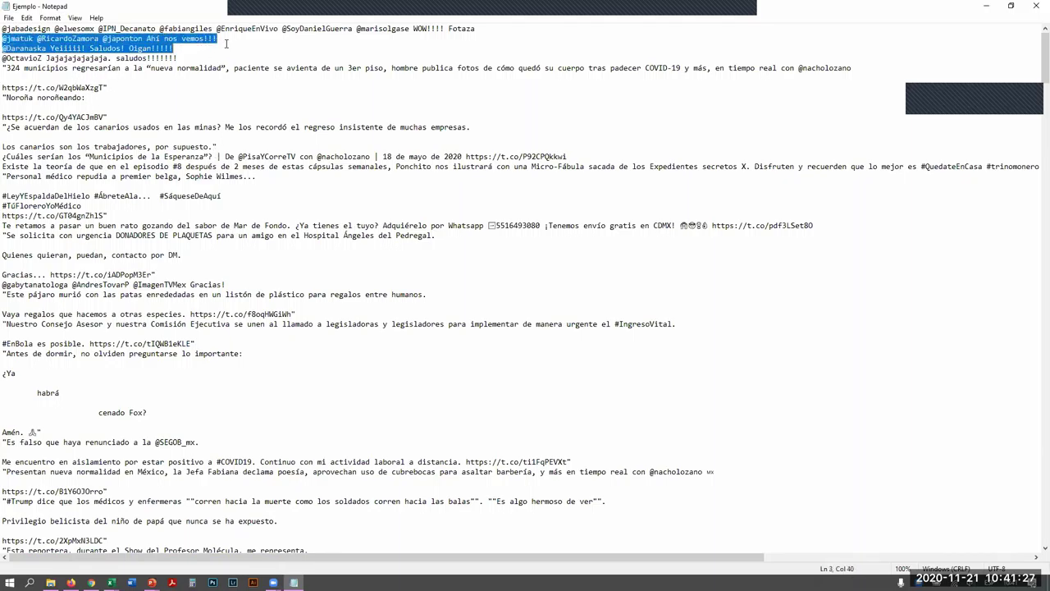
{"action": "left_click", "coordinate": [224, 38]}
{"action": "left_click_drag", "start_coordinate": [4, 39], "coordinate": [225, 41]}
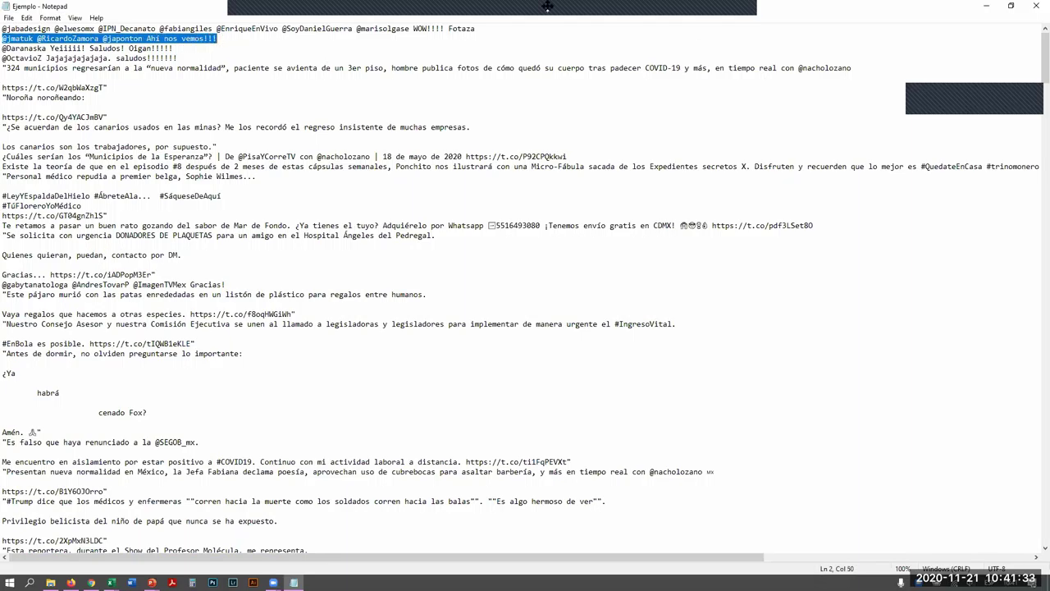
{"action": "left_click", "coordinate": [465, 336]}
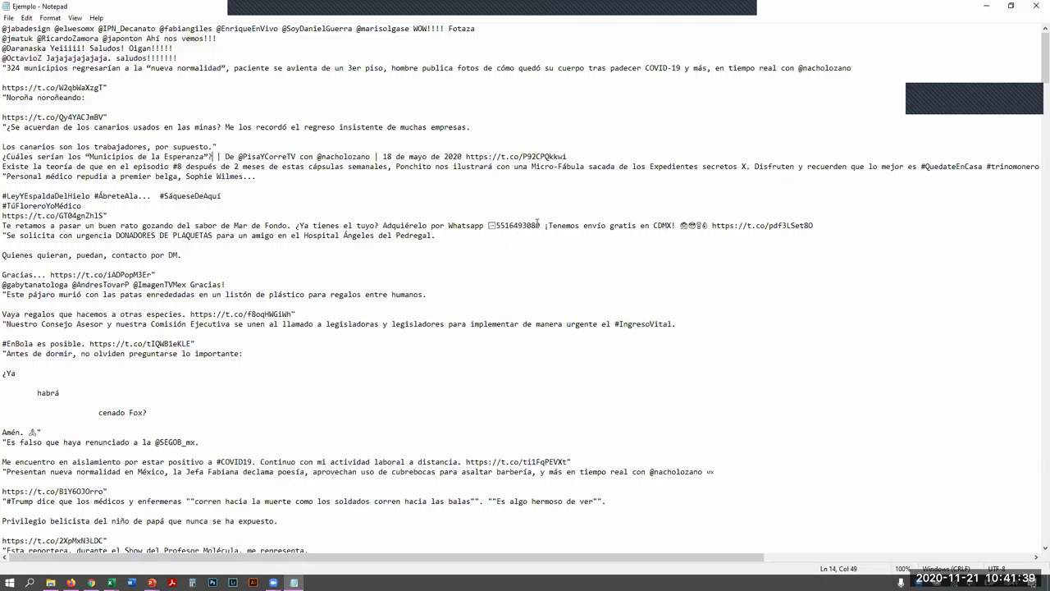
Step: Inspect the emojis in the Whatsapp tweet and after "Amén.", and compare the text file with the tweets spreadsheet in Excel
{"action": "left_click", "coordinate": [678, 226]}
{"action": "left_click_drag", "start_coordinate": [679, 226], "coordinate": [710, 227]}
{"action": "left_click_drag", "start_coordinate": [27, 432], "coordinate": [38, 432]}
{"action": "key", "text": "alt+Tab"}
{"action": "key", "text": "alt+Tab"}
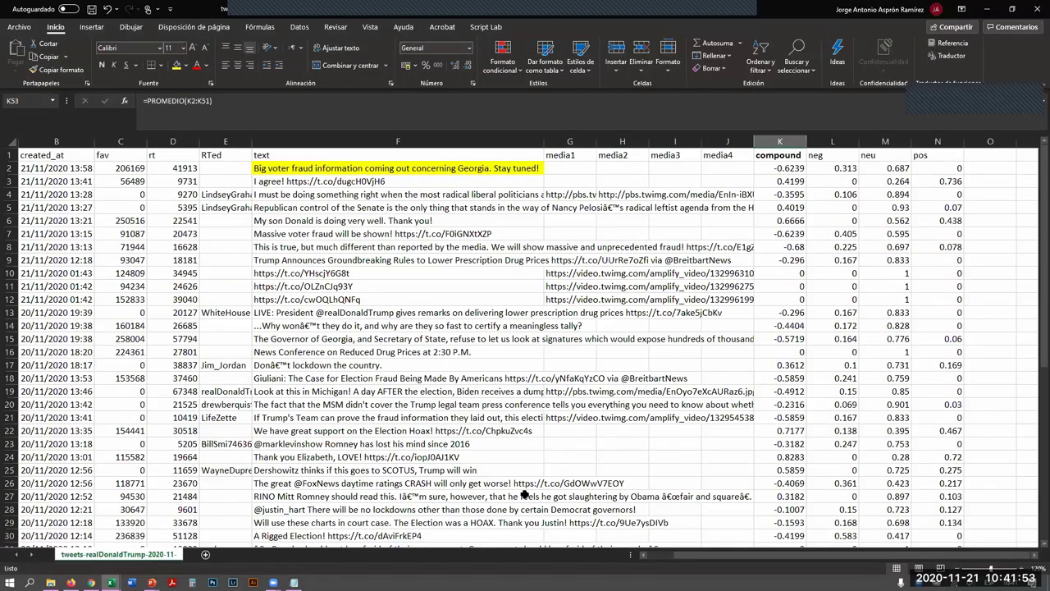
{"action": "key", "text": "alt+Tab"}
{"action": "left_click", "coordinate": [552, 227]}
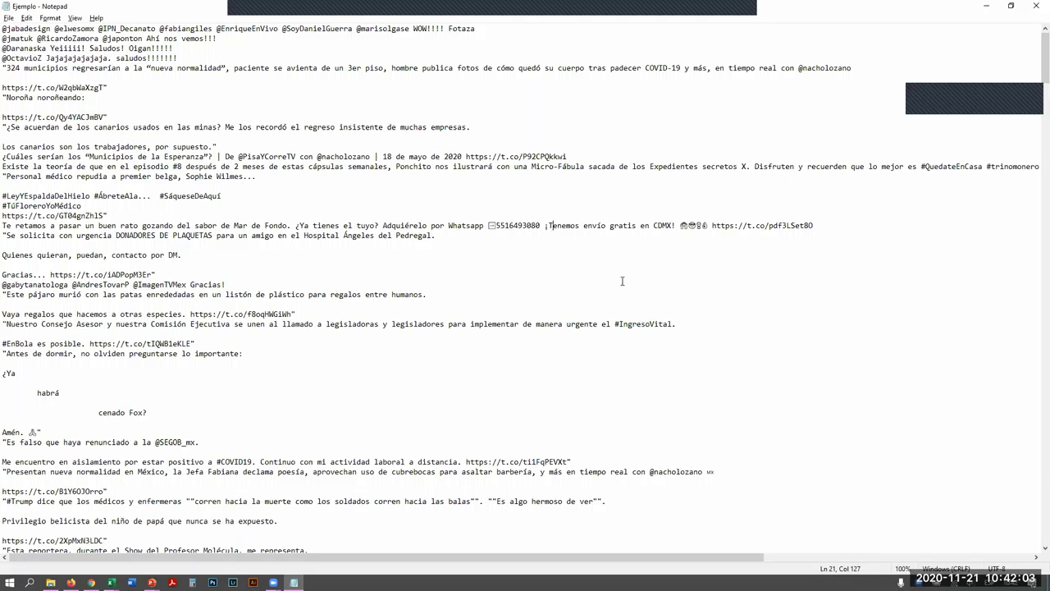
Step: Switch to Firefox, browse the replies under the open tweet, and go to the Twitter home timeline
{"action": "key", "text": "alt+Tab"}
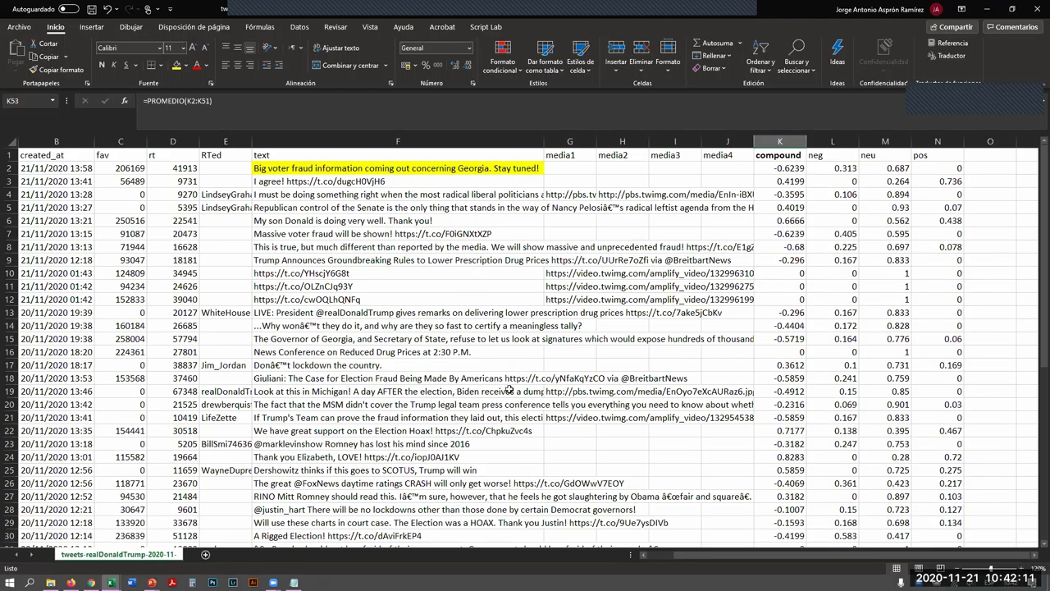
{"action": "key", "text": "alt+Tab"}
{"action": "key", "text": "alt+Tab"}
{"action": "key", "text": "alt+Tab"}
{"action": "key", "text": "alt+Tab"}
{"action": "key", "text": "alt+Tab"}
{"action": "key", "text": "alt+Tab"}
{"action": "key", "text": "alt+Tab"}
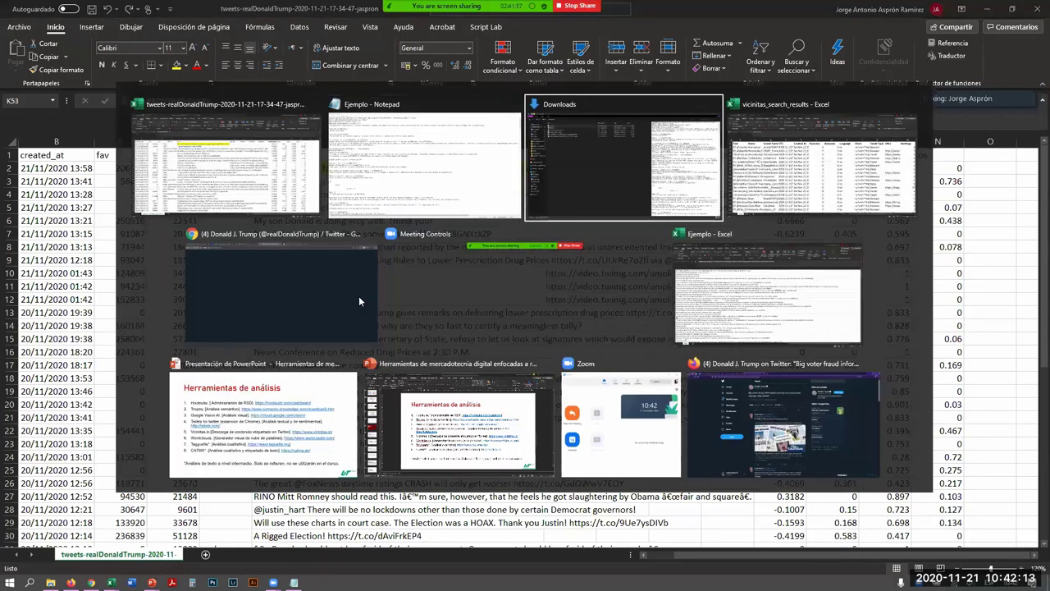
{"action": "key", "text": "alt+Tab"}
{"action": "key", "text": "alt+Tab"}
{"action": "key", "text": "alt+Tab"}
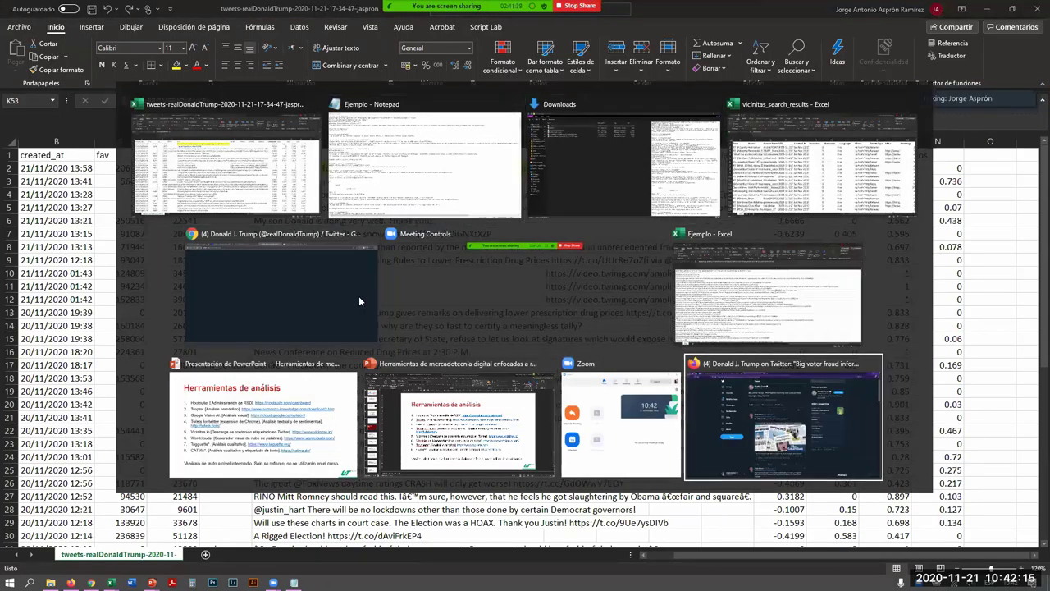
{"action": "scroll", "coordinate": [484, 243], "scroll_direction": "down", "scroll_amount": 3}
{"action": "scroll", "coordinate": [484, 243], "scroll_direction": "down", "scroll_amount": 2}
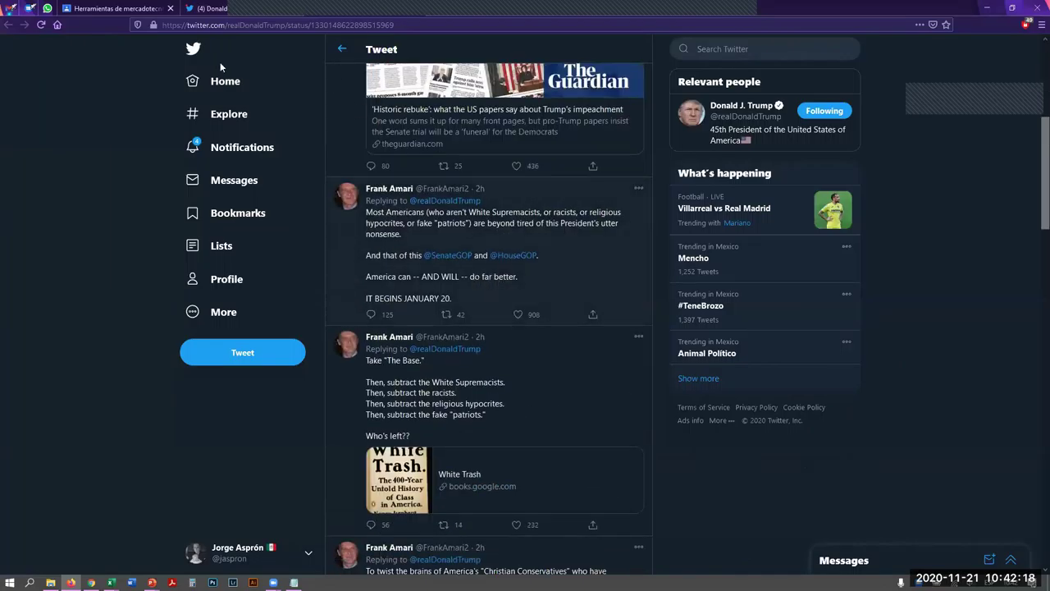
{"action": "left_click", "coordinate": [192, 51]}
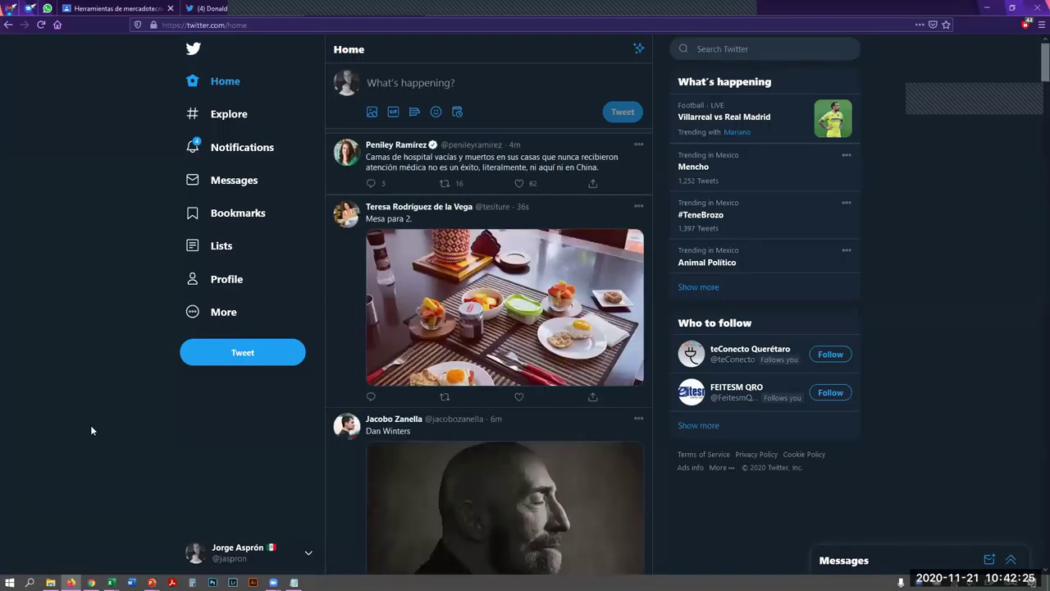
Step: Search Windows for "tropes" and launch the Tropes (analizar) text analysis program
{"action": "key", "text": "alt+Tab"}
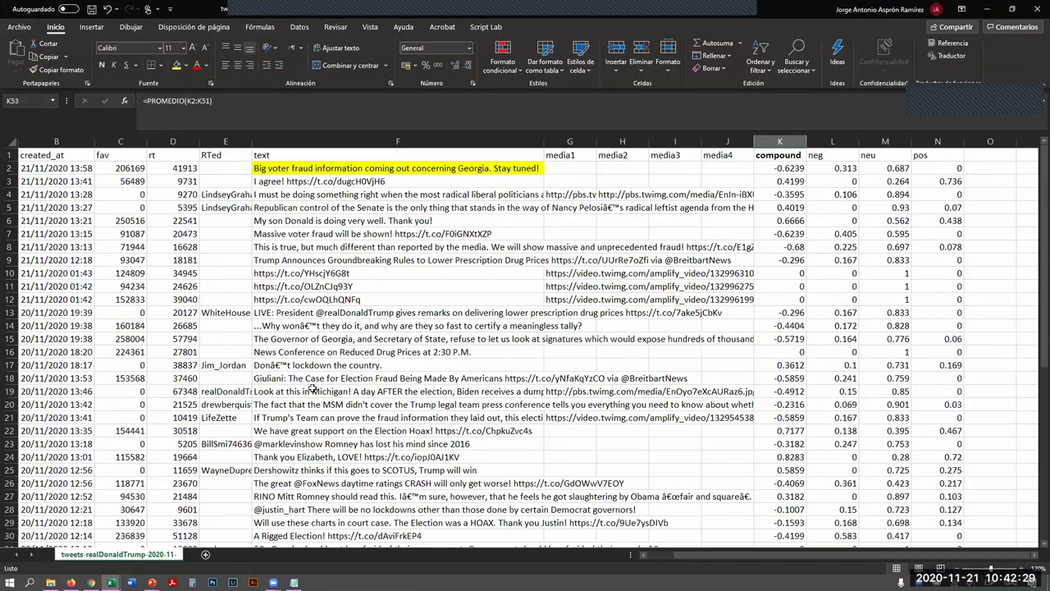
{"action": "left_click", "coordinate": [29, 581]}
{"action": "type", "text": "tropes"}
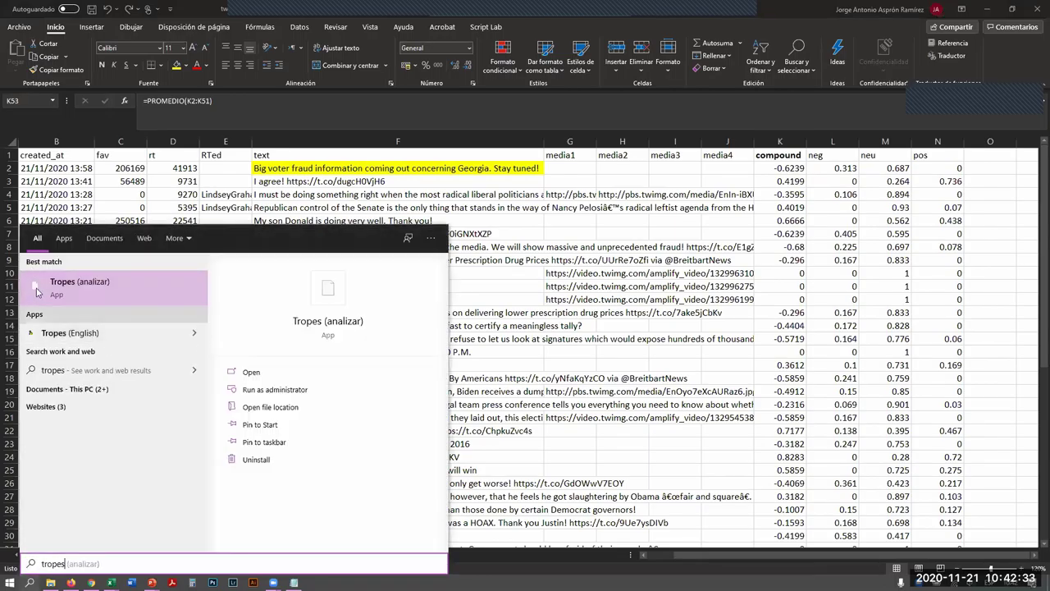
{"action": "key", "text": "Return"}
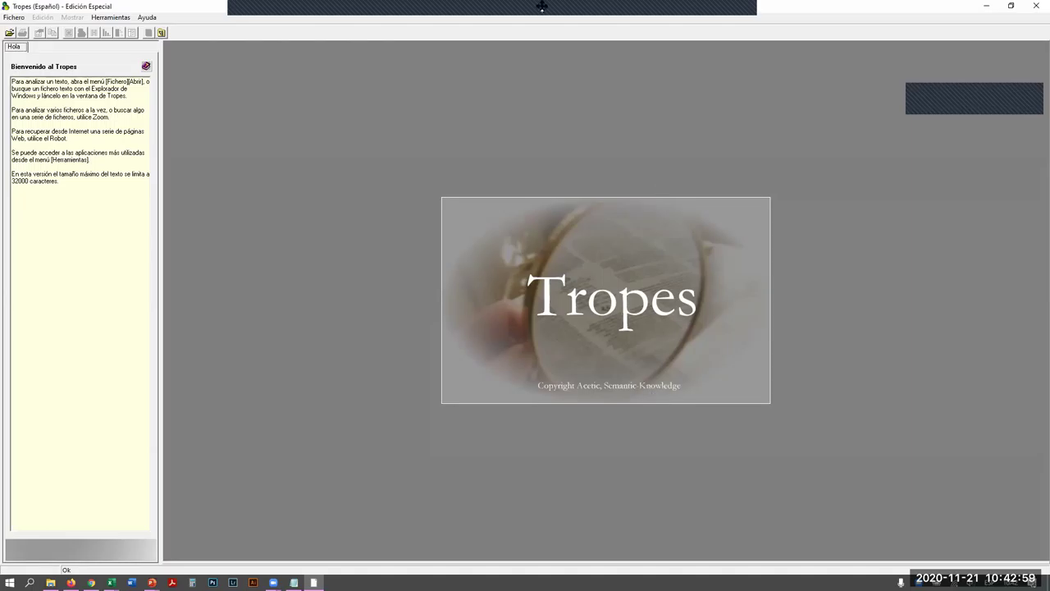
{"action": "left_click", "coordinate": [951, 90]}
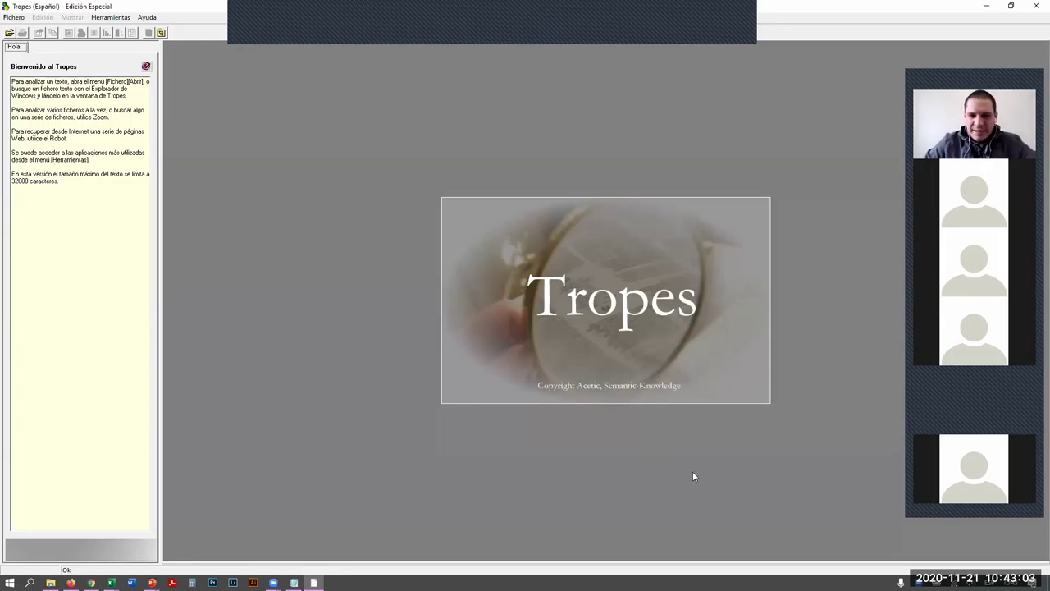
{"action": "left_click", "coordinate": [110, 257]}
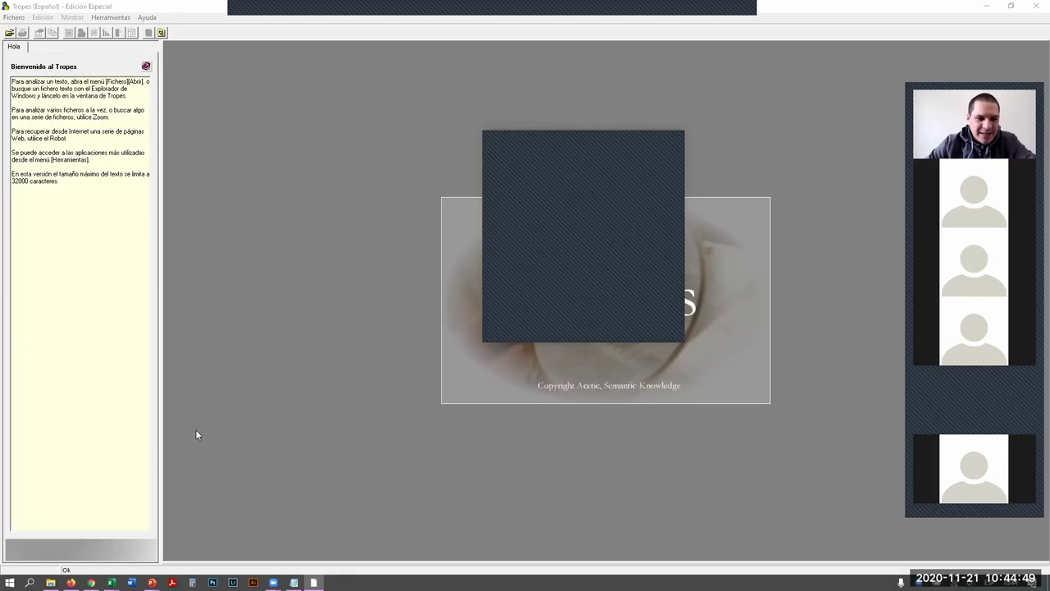
Step: Switch to Chrome and review the realDonaldTrump profile, highlighting the text of the latest tweet about Georgia
{"action": "left_click", "coordinate": [91, 582]}
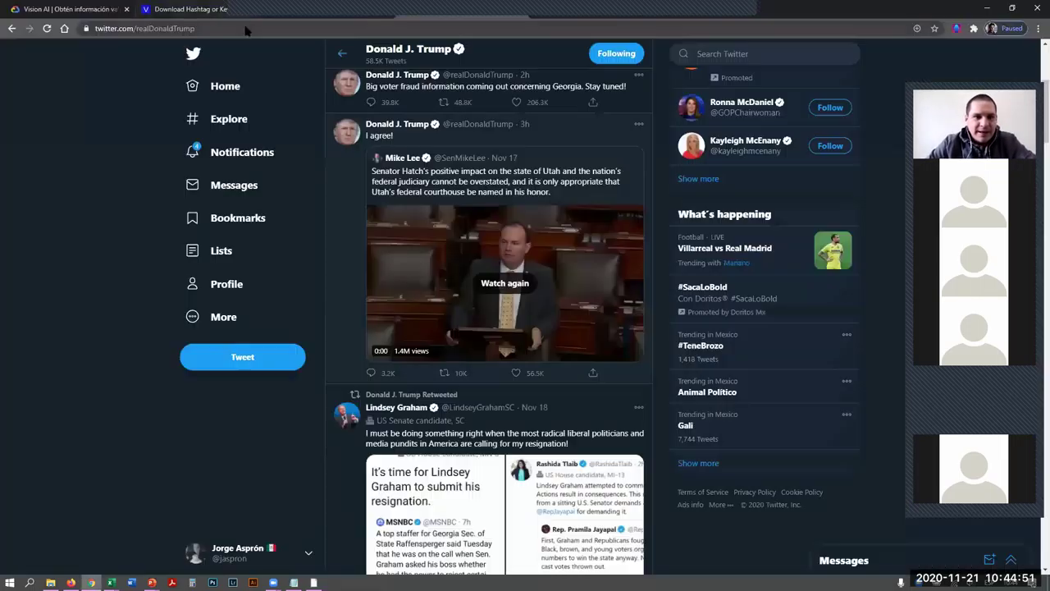
{"action": "left_click", "coordinate": [190, 9]}
{"action": "key", "text": "alt+Tab"}
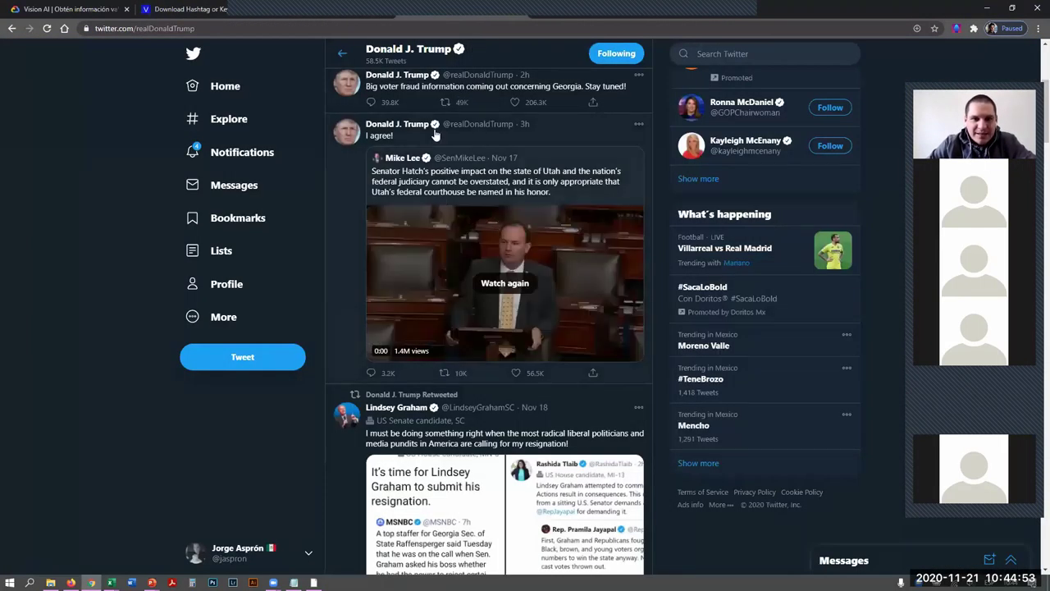
{"action": "scroll", "coordinate": [419, 78], "scroll_direction": "up", "scroll_amount": 4}
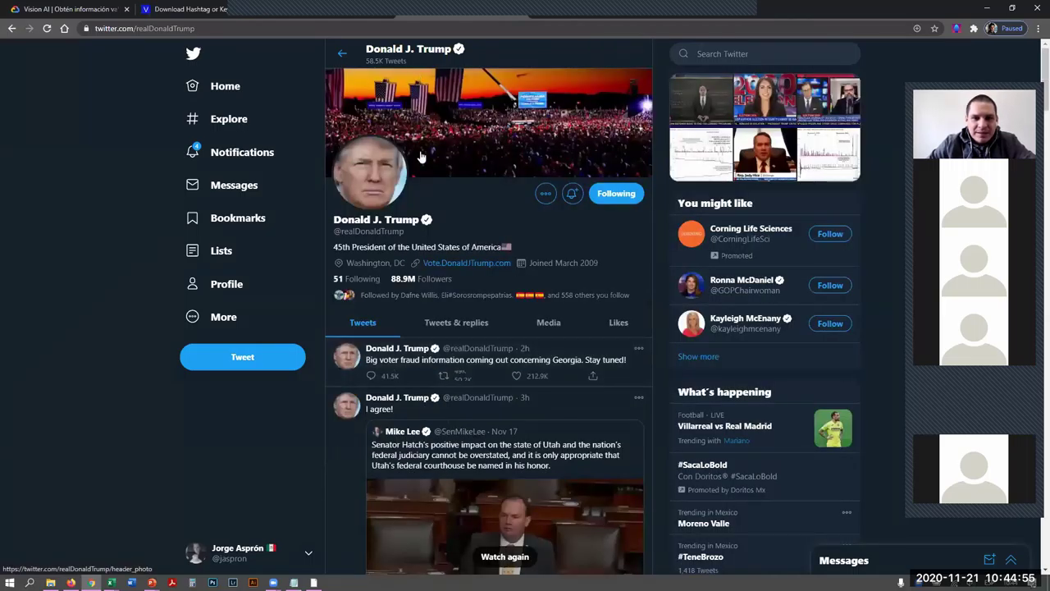
{"action": "scroll", "coordinate": [447, 355], "scroll_direction": "down", "scroll_amount": 2}
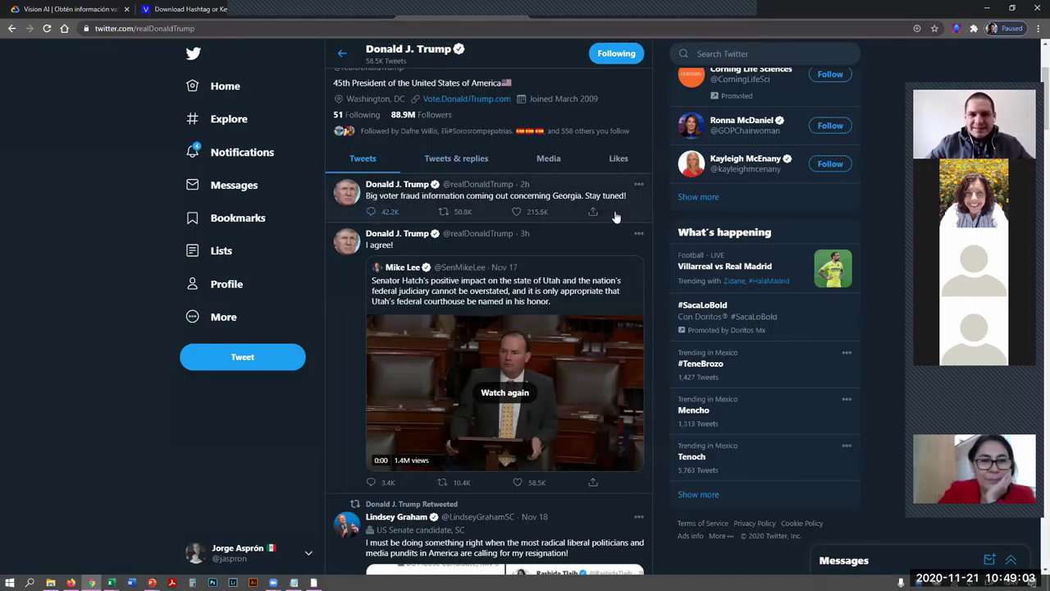
{"action": "left_click_drag", "start_coordinate": [365, 196], "coordinate": [630, 203]}
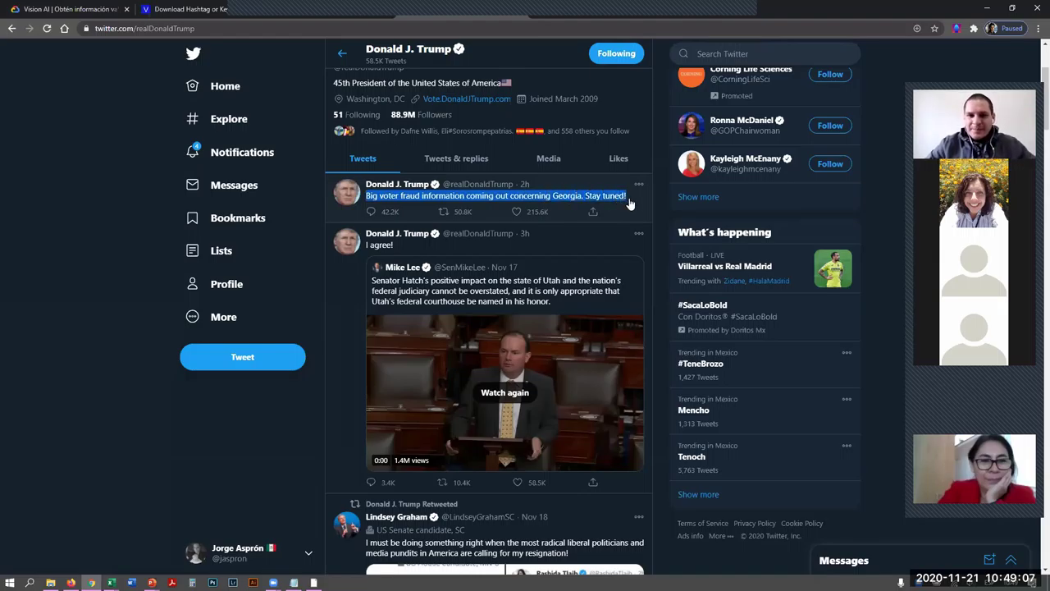
Step: Return to the Ejemplo text in Notepad and examine its tweets, including the multi-line one from "¿Ya" to "Amén."
{"action": "key", "text": "alt+Tab"}
{"action": "key", "text": "alt+Tab"}
{"action": "key", "text": "alt+Tab"}
{"action": "key", "text": "alt+Tab"}
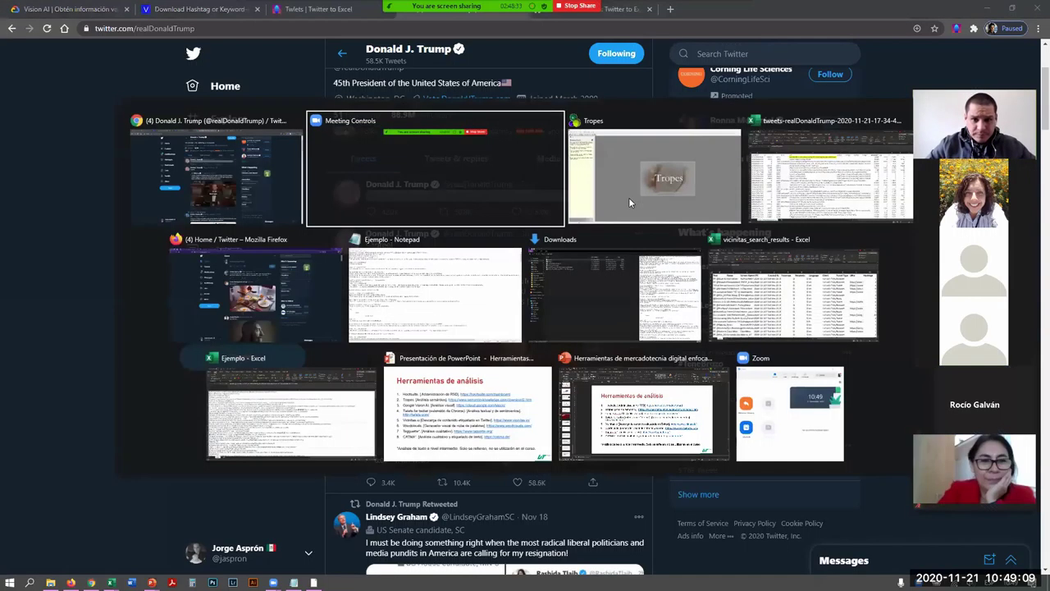
{"action": "key", "text": "alt+Tab"}
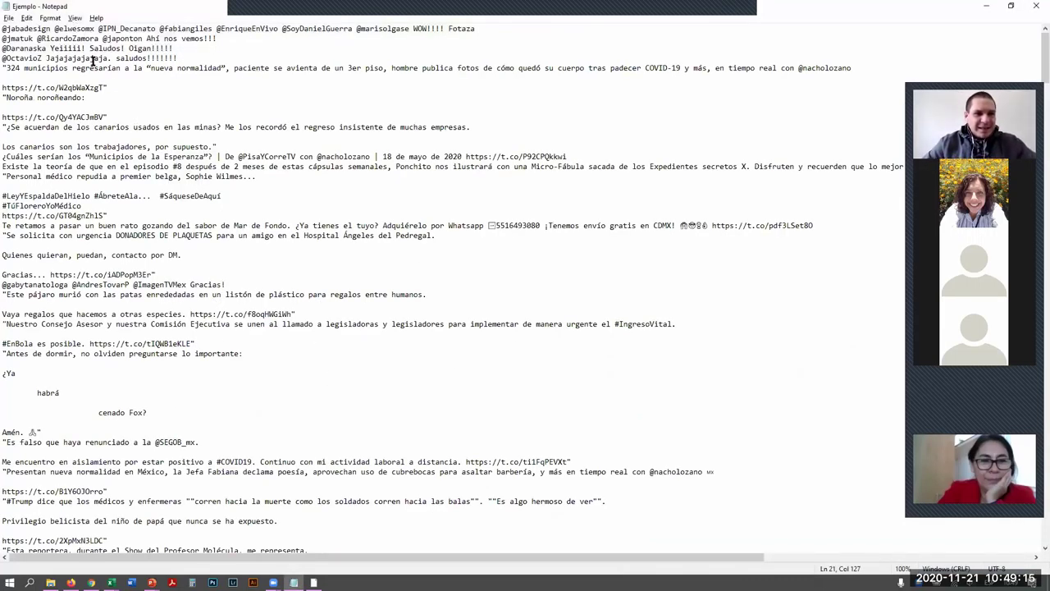
{"action": "left_click", "coordinate": [204, 30]}
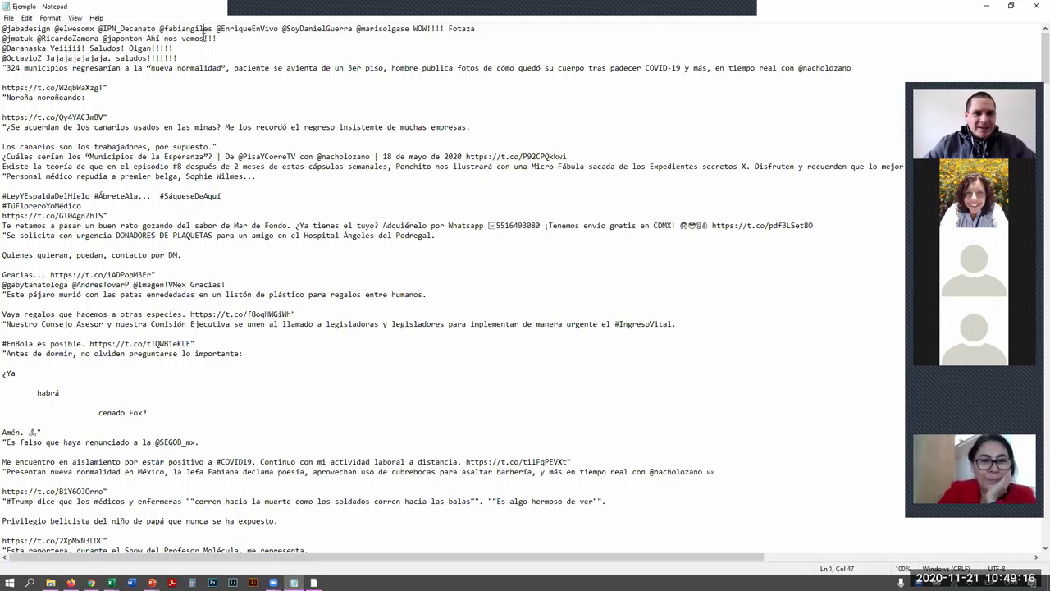
{"action": "left_click", "coordinate": [133, 69]}
{"action": "left_click", "coordinate": [67, 98]}
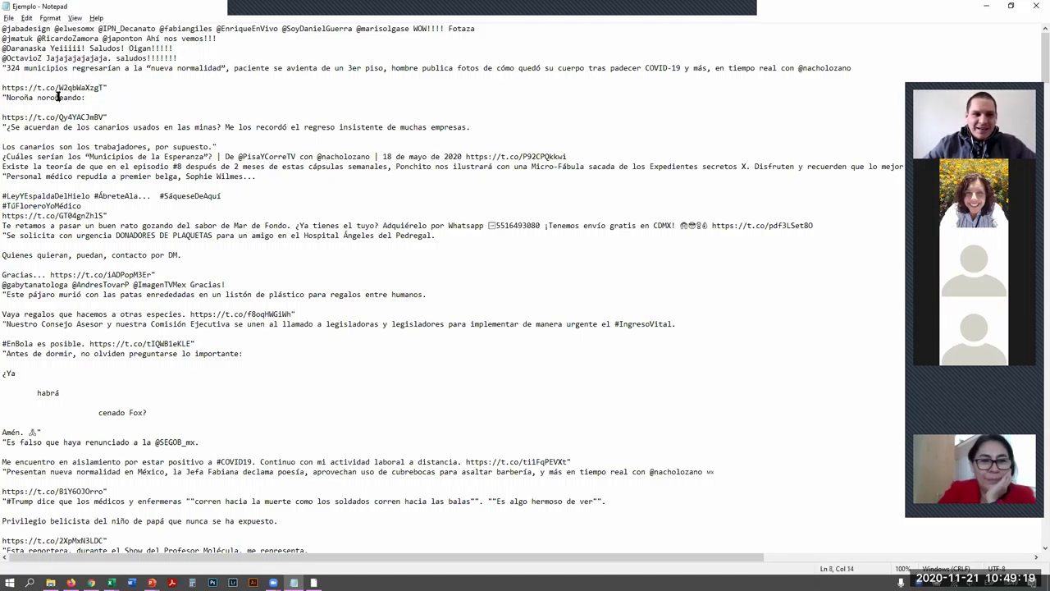
{"action": "left_click_drag", "start_coordinate": [149, 412], "coordinate": [4, 371]}
{"action": "left_click_drag", "start_coordinate": [217, 444], "coordinate": [4, 400]}
{"action": "left_click_drag", "start_coordinate": [61, 432], "coordinate": [4, 376]}
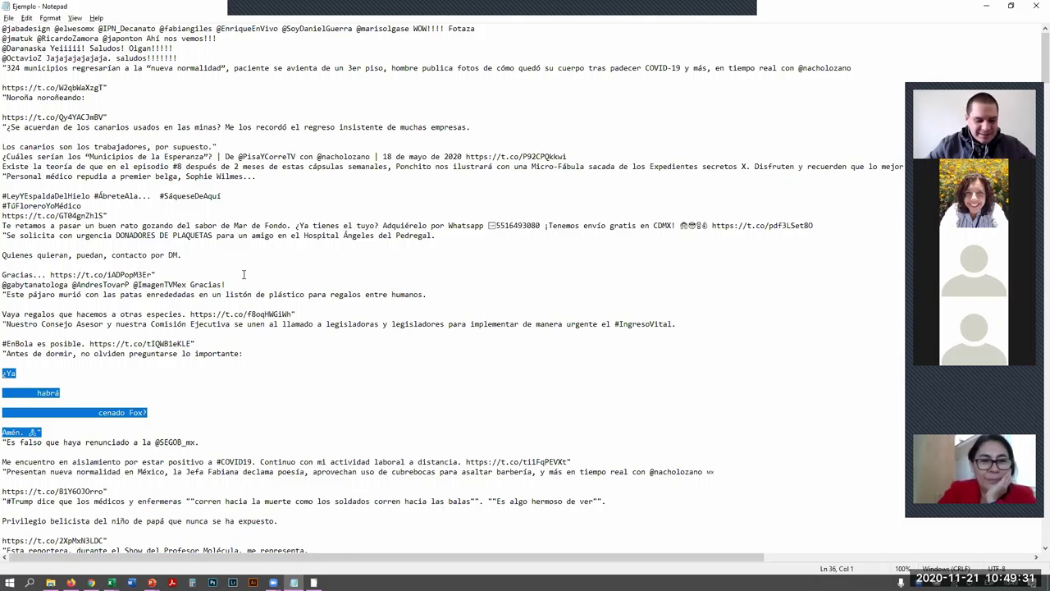
Step: Switch to Tropes, open and dismiss its file selection dialog, and read the welcome notes about opening files and the text size limit
{"action": "key", "text": "alt+Tab"}
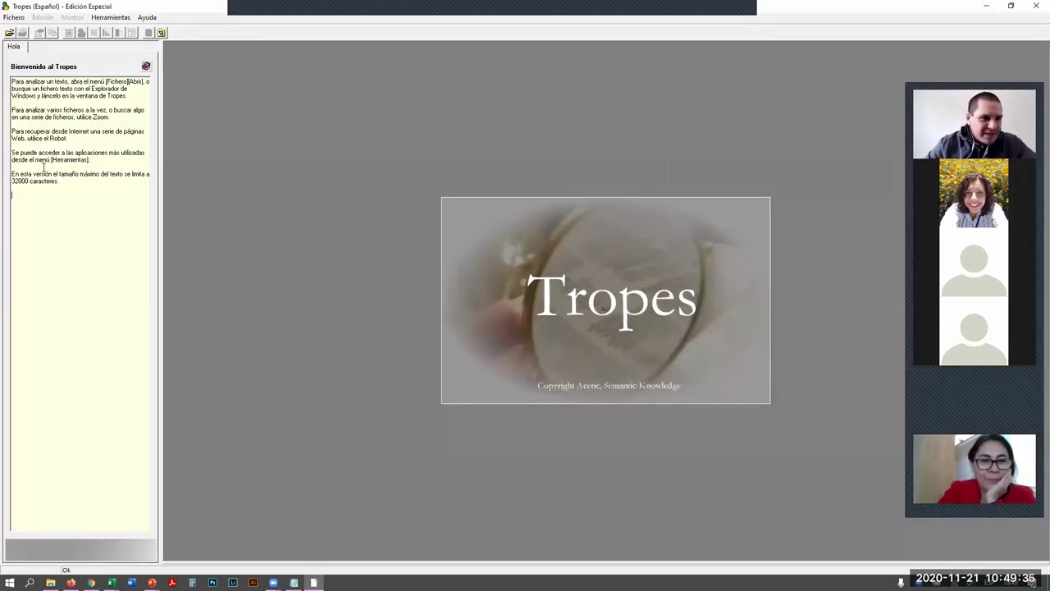
{"action": "left_click", "coordinate": [8, 32]}
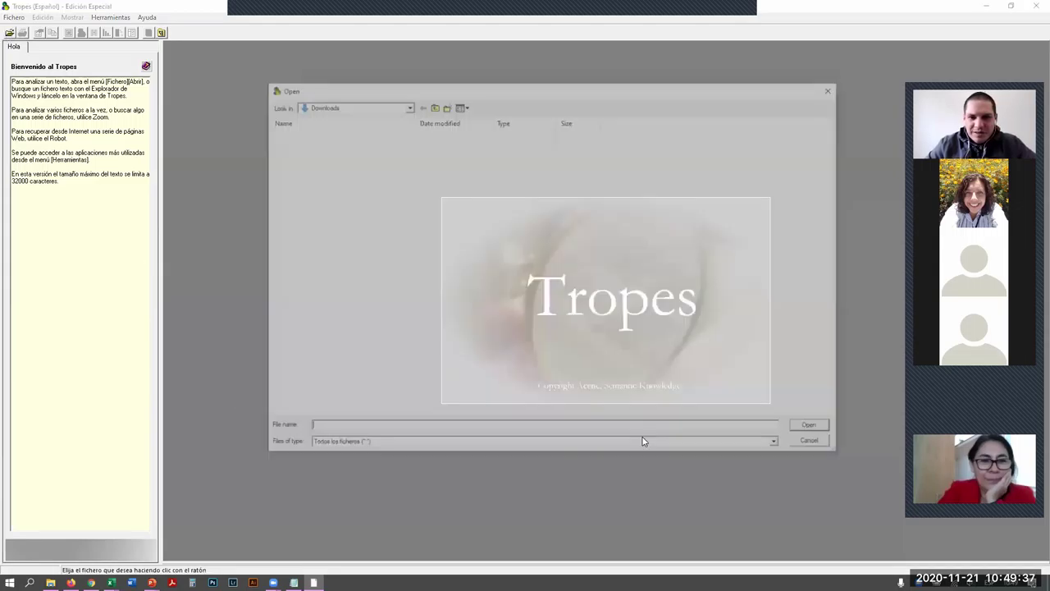
{"action": "left_click", "coordinate": [815, 444]}
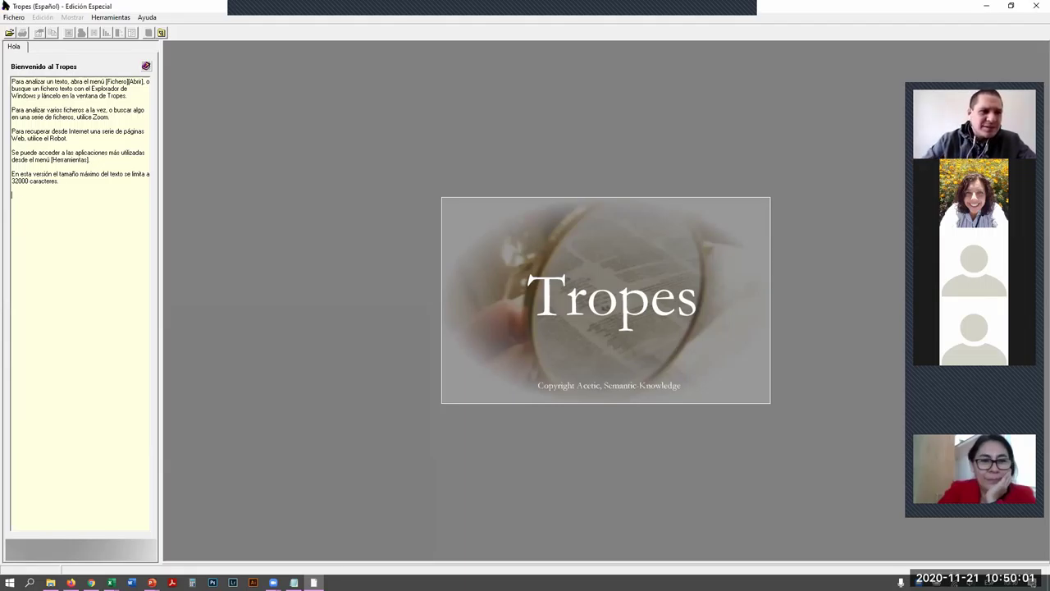
{"action": "left_click_drag", "start_coordinate": [67, 185], "coordinate": [5, 94]}
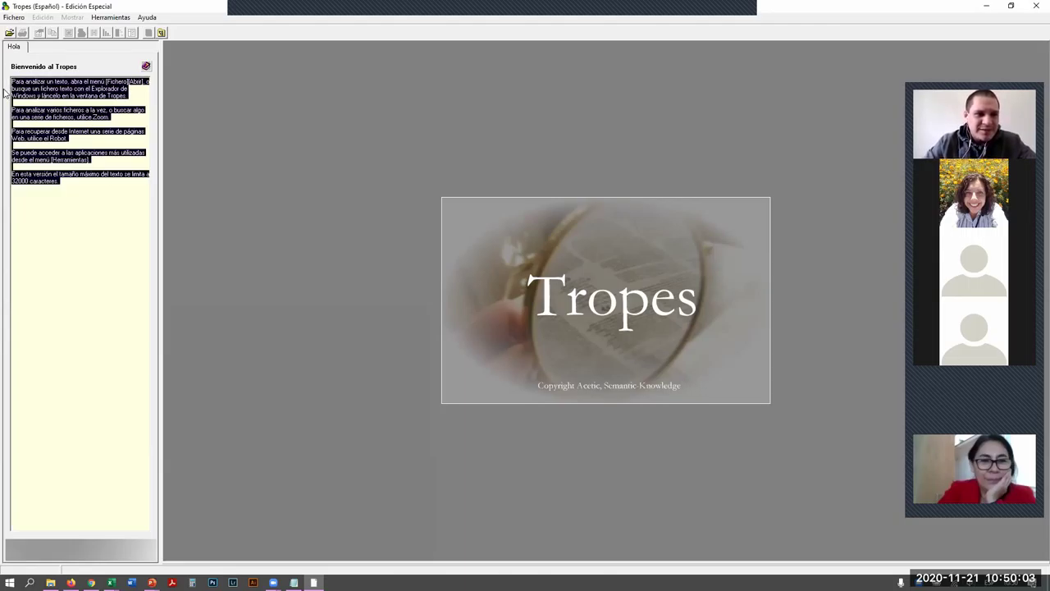
{"action": "left_click", "coordinate": [37, 212]}
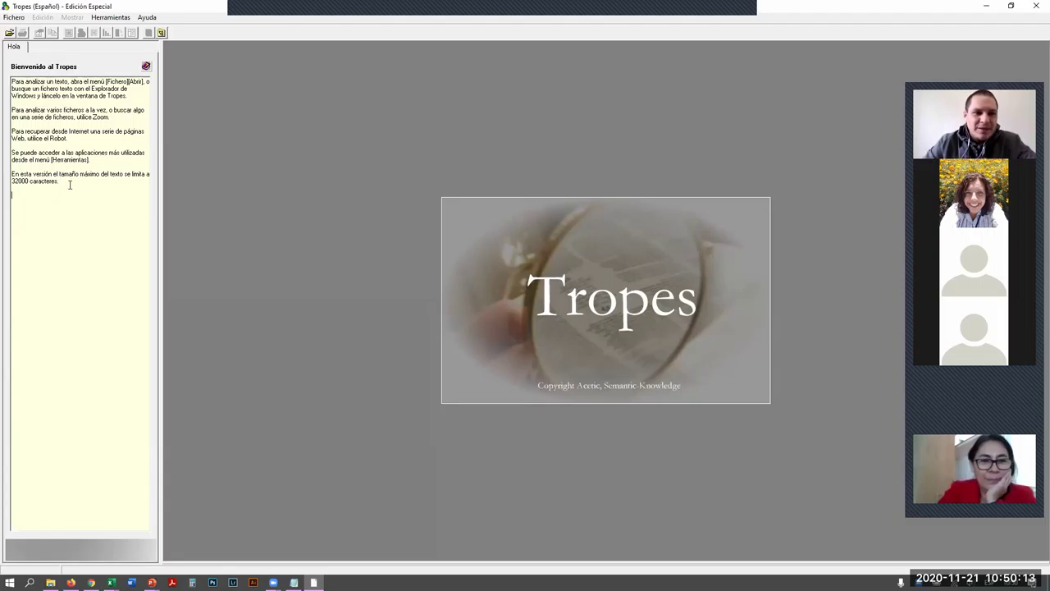
Step: Highlight the welcome note on the maximum text size of 32000 characters, then clear the selection
{"action": "left_click_drag", "start_coordinate": [12, 192], "coordinate": [5, 174]}
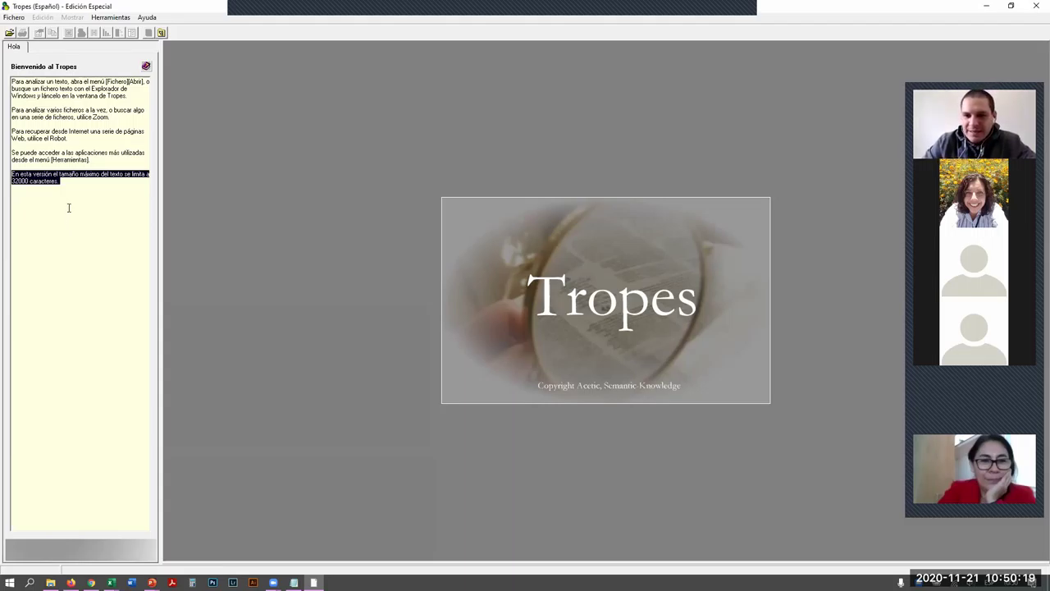
{"action": "left_click", "coordinate": [77, 212]}
{"action": "left_click_drag", "start_coordinate": [67, 184], "coordinate": [5, 172]}
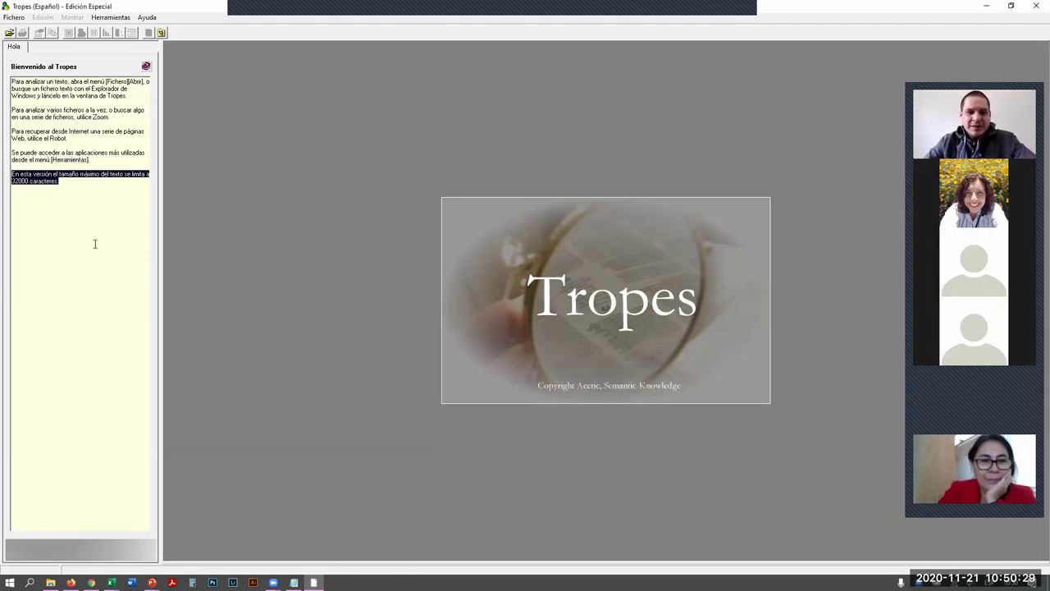
{"action": "left_click", "coordinate": [54, 270]}
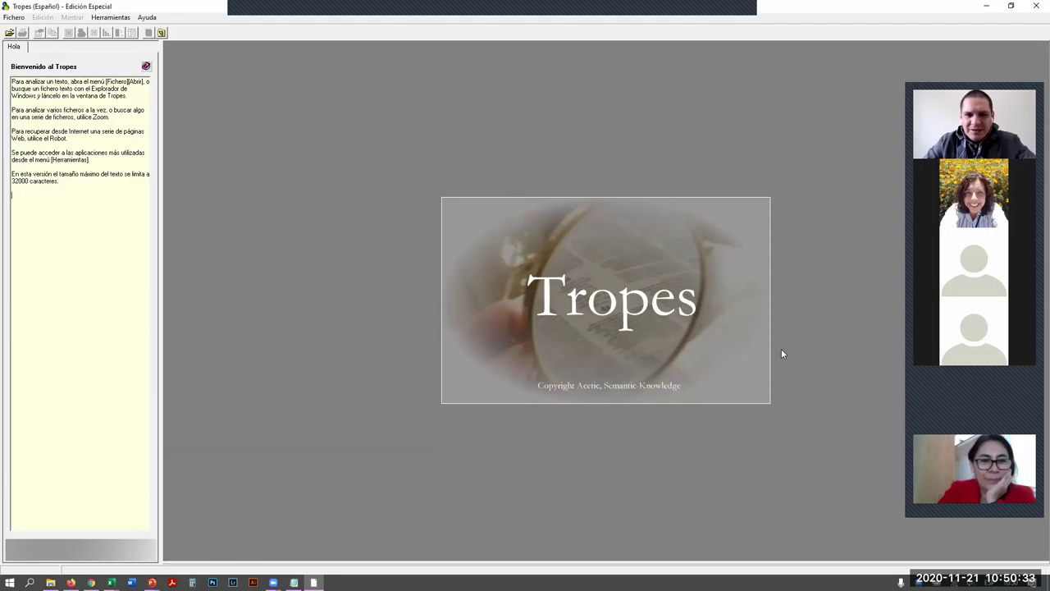
Step: Open the Ejemplo text document from the Downloads folder for analysis
{"action": "left_click", "coordinate": [10, 32]}
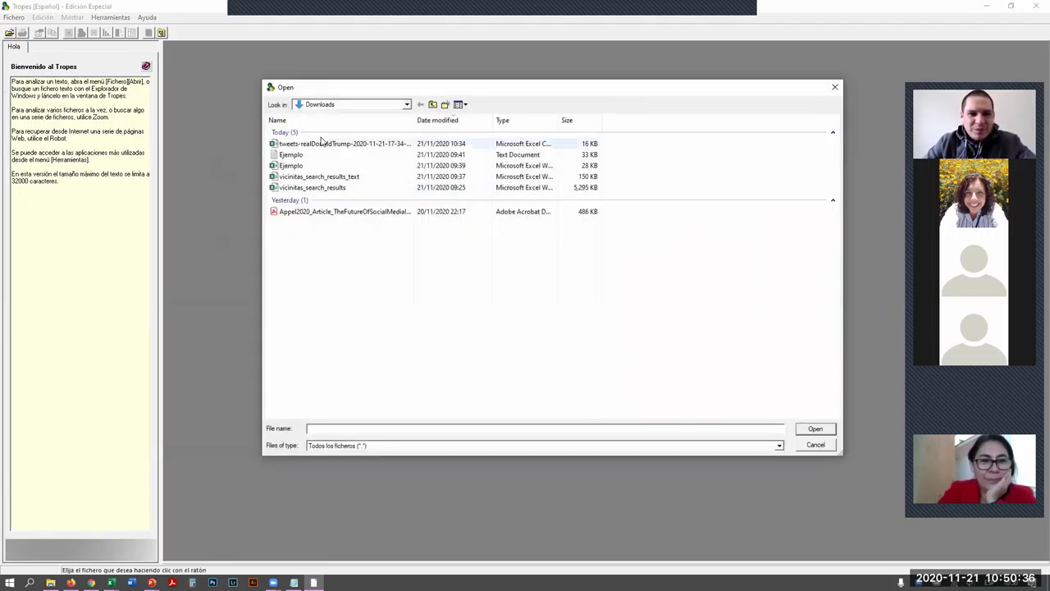
{"action": "left_click", "coordinate": [294, 155]}
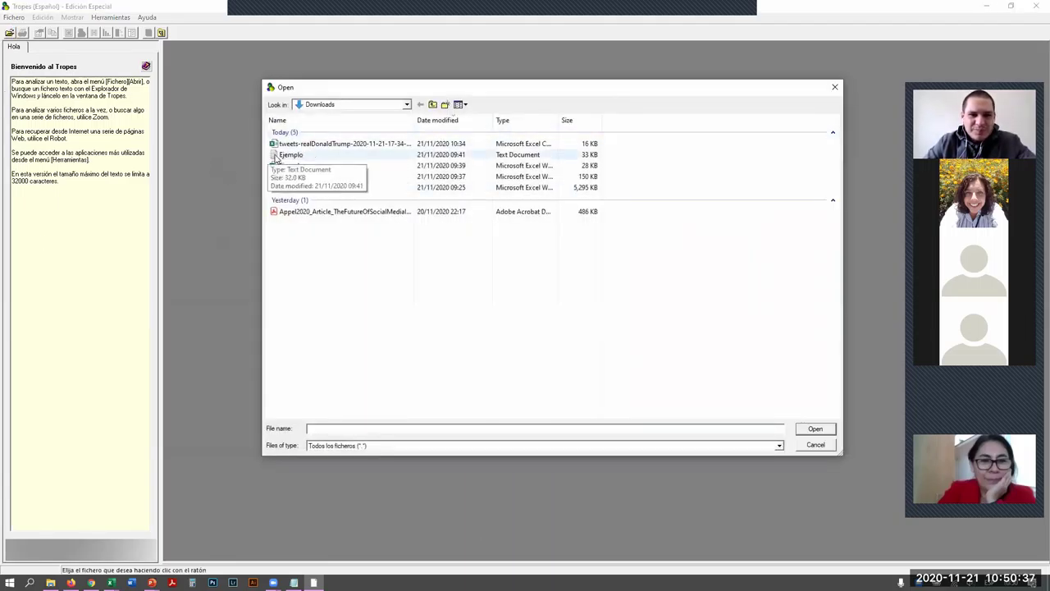
{"action": "left_click", "coordinate": [816, 433]}
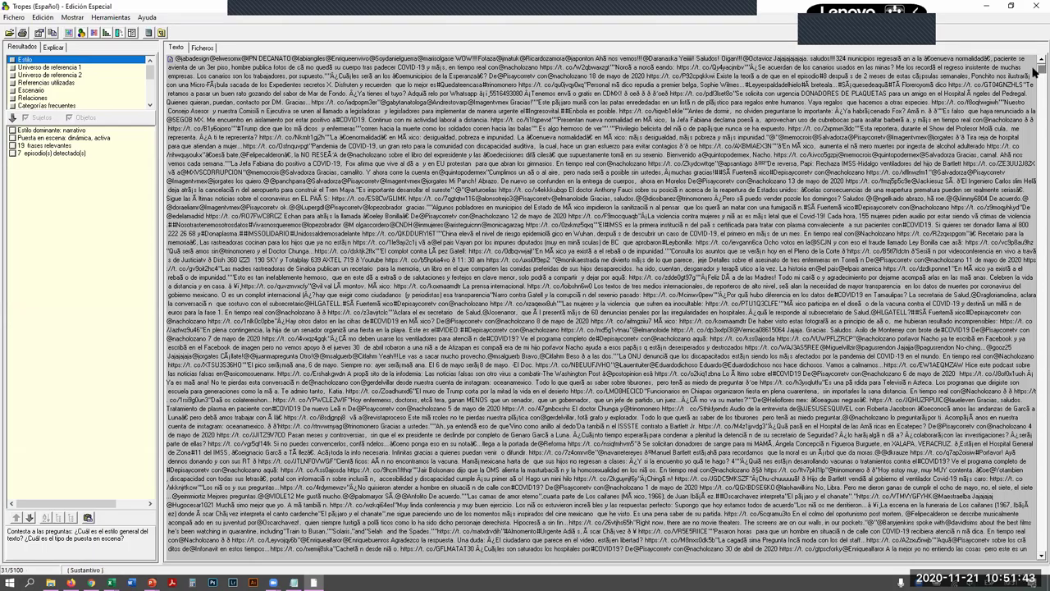
Step: Look over the loaded text, the list of result categories and the source file listing, returning to the text view
{"action": "mouse_move", "coordinate": [1035, 73]}
{"action": "left_mouse_down"}
{"action": "mouse_move", "coordinate": [1035, 556]}
{"action": "mouse_move", "coordinate": [1033, 45]}
{"action": "mouse_move", "coordinate": [1035, 64]}
{"action": "left_mouse_up"}
{"action": "left_click", "coordinate": [150, 106]}
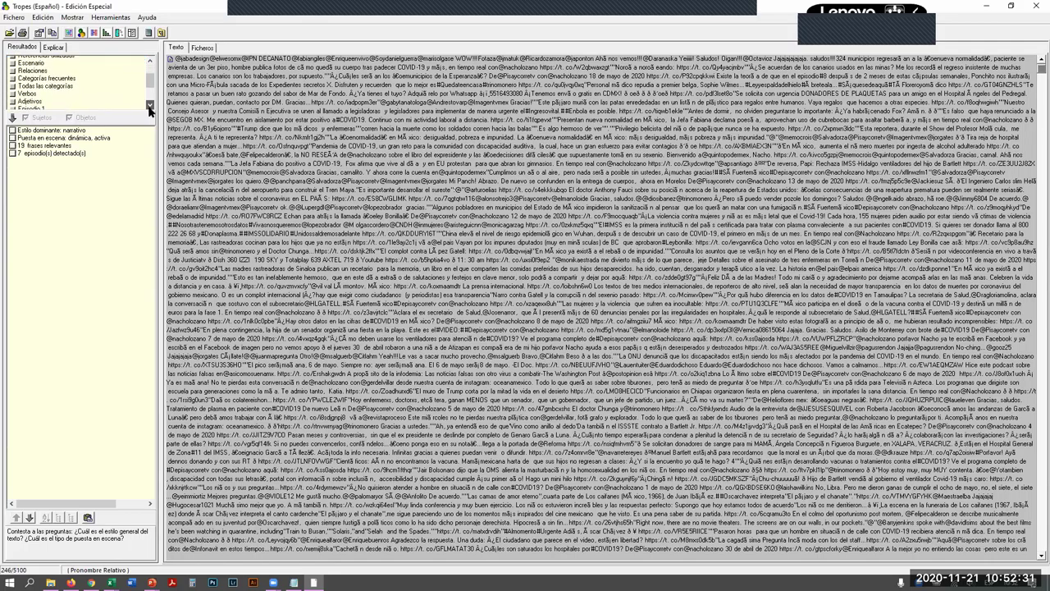
{"action": "left_click", "coordinate": [149, 61]}
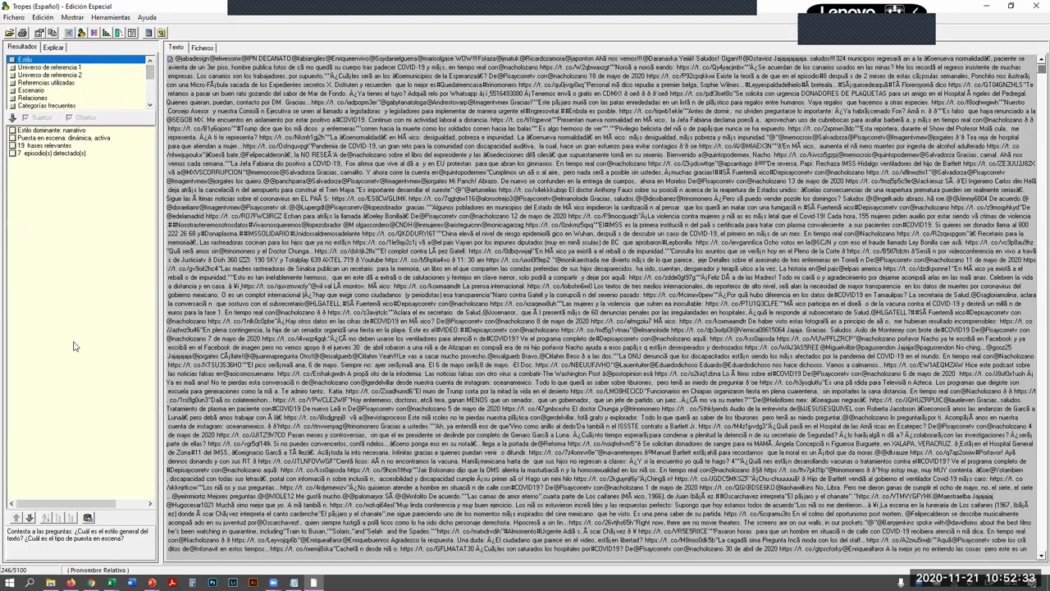
{"action": "left_click", "coordinate": [203, 50]}
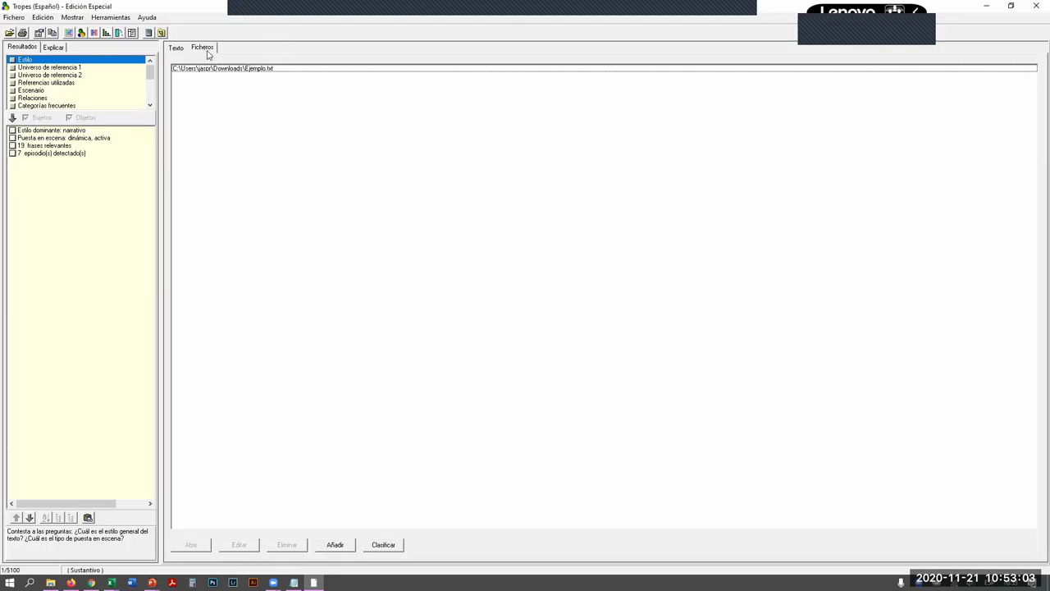
{"action": "left_click", "coordinate": [176, 50]}
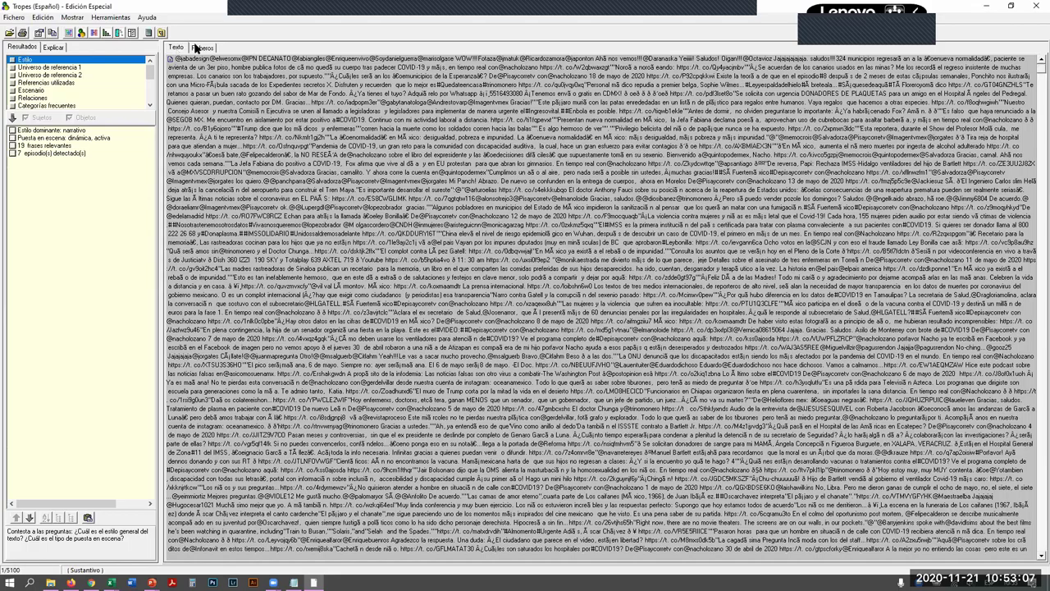
{"action": "left_click", "coordinate": [329, 296]}
{"action": "left_click", "coordinate": [491, 66]}
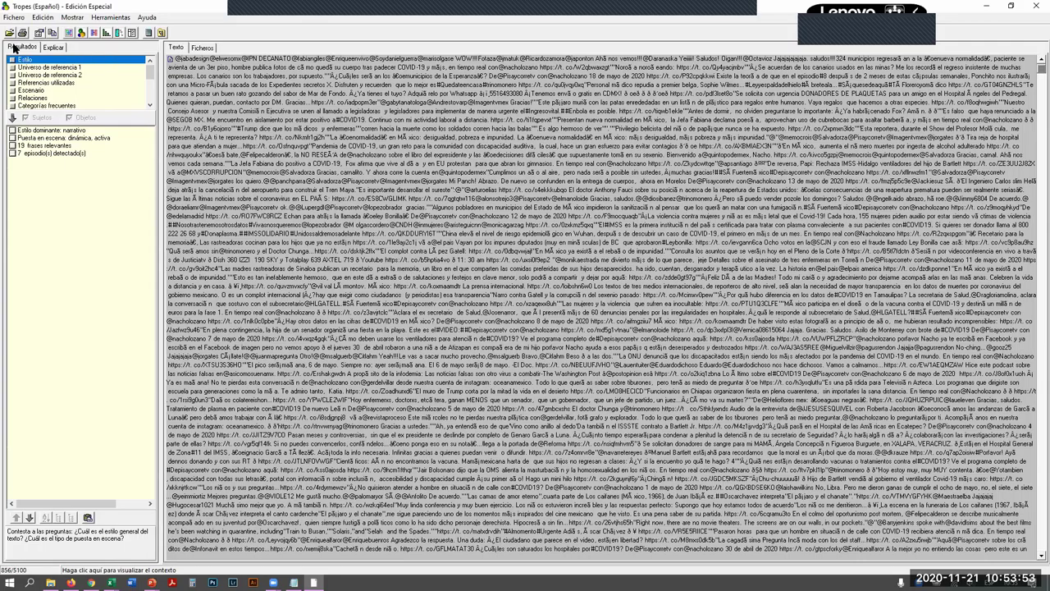
Step: Examine the Estilo results: the sequences for the dominant style, the staging and the relevant phrases, plus the detected episodes
{"action": "left_click", "coordinate": [120, 131]}
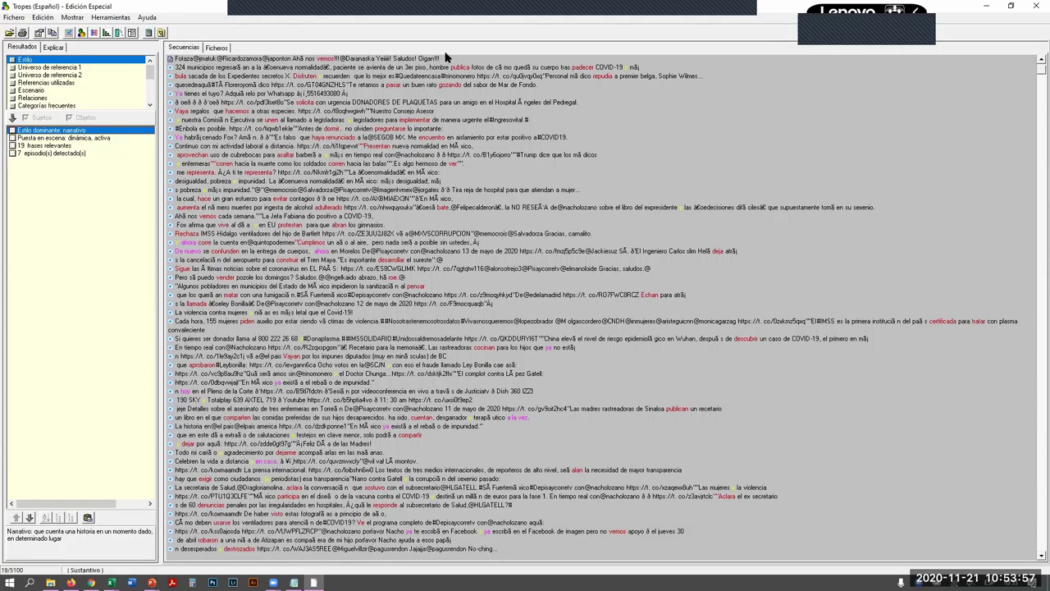
{"action": "left_click", "coordinate": [122, 137]}
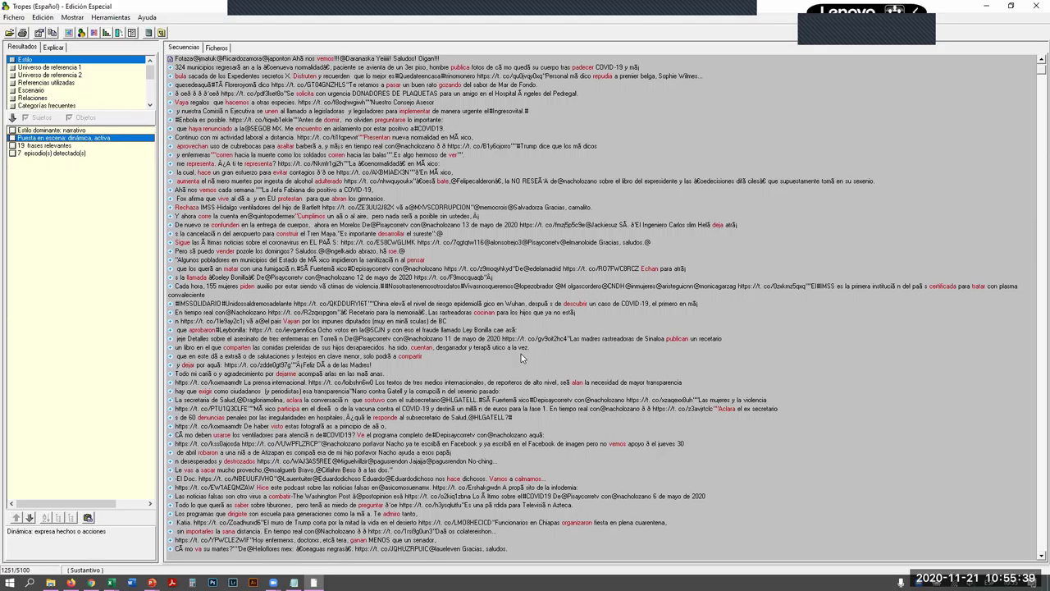
{"action": "left_click", "coordinate": [87, 148]}
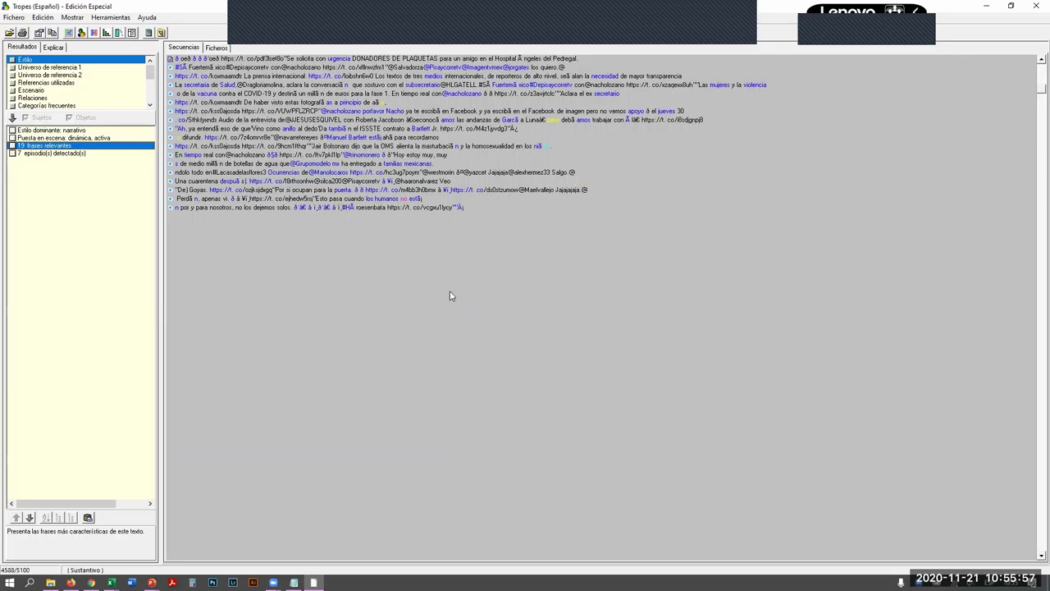
{"action": "double_click", "coordinate": [63, 154]}
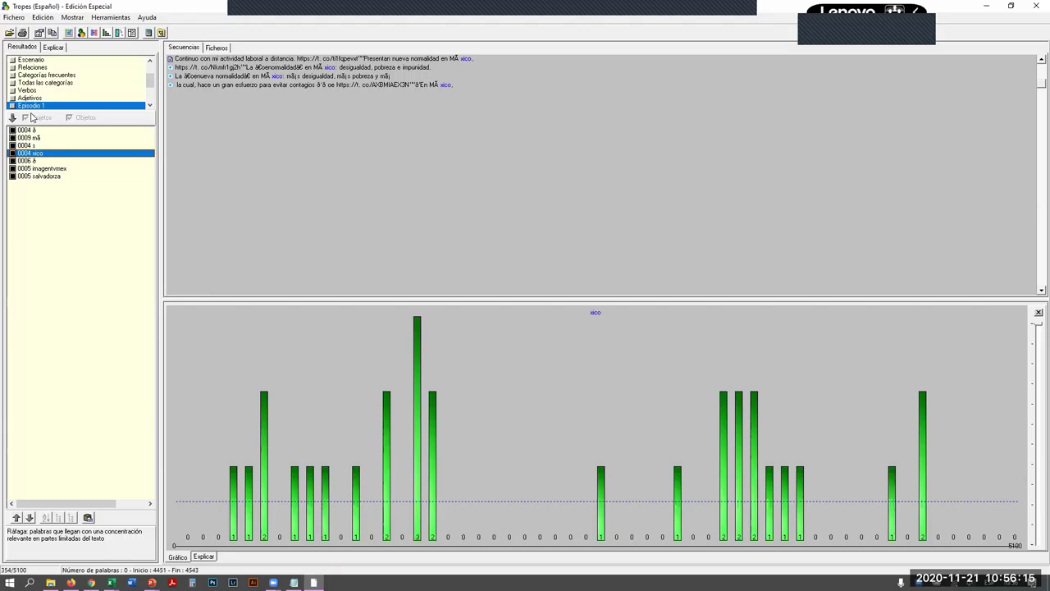
Step: View the Escenario concept tree and return to the Estilo results
{"action": "left_click", "coordinate": [33, 61]}
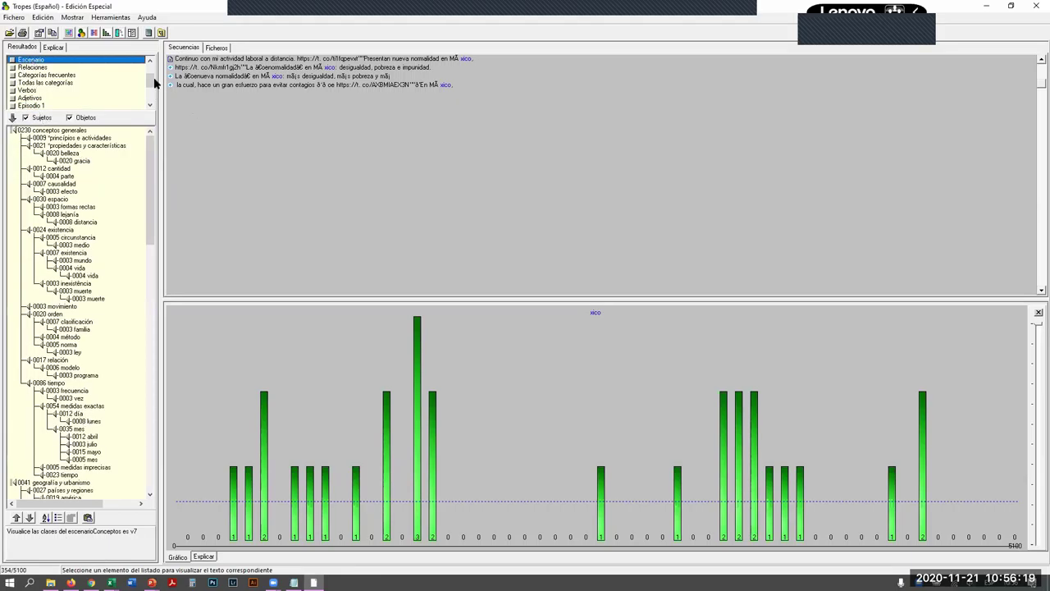
{"action": "scroll", "coordinate": [151, 82], "scroll_direction": "up", "scroll_amount": 2}
{"action": "left_click", "coordinate": [22, 62]}
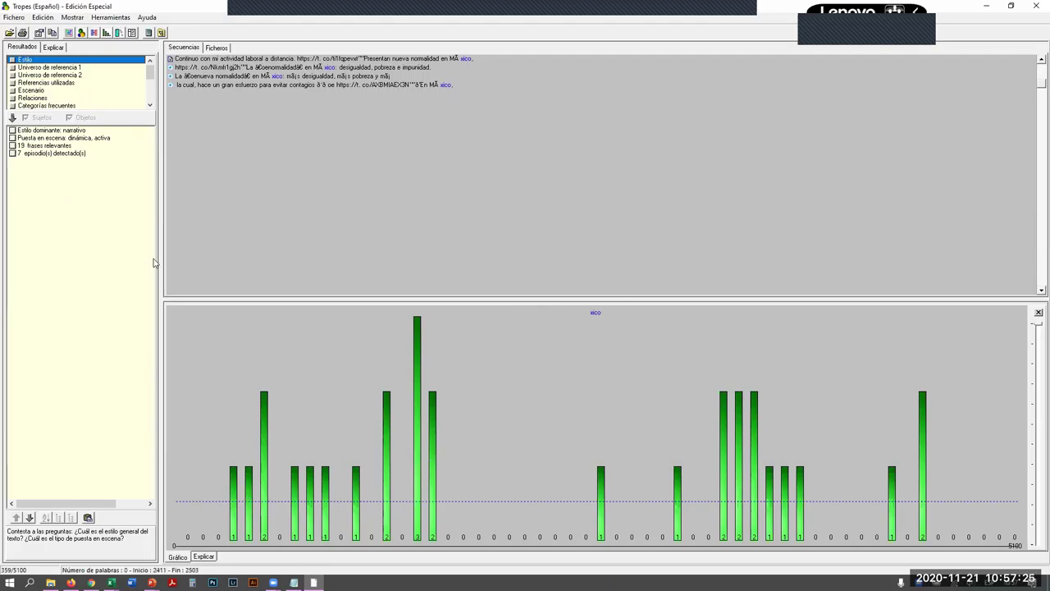
Step: Display the sphere graph of relations around "xico" and enlarge the graph area over most of the sequences list
{"action": "left_click", "coordinate": [82, 34]}
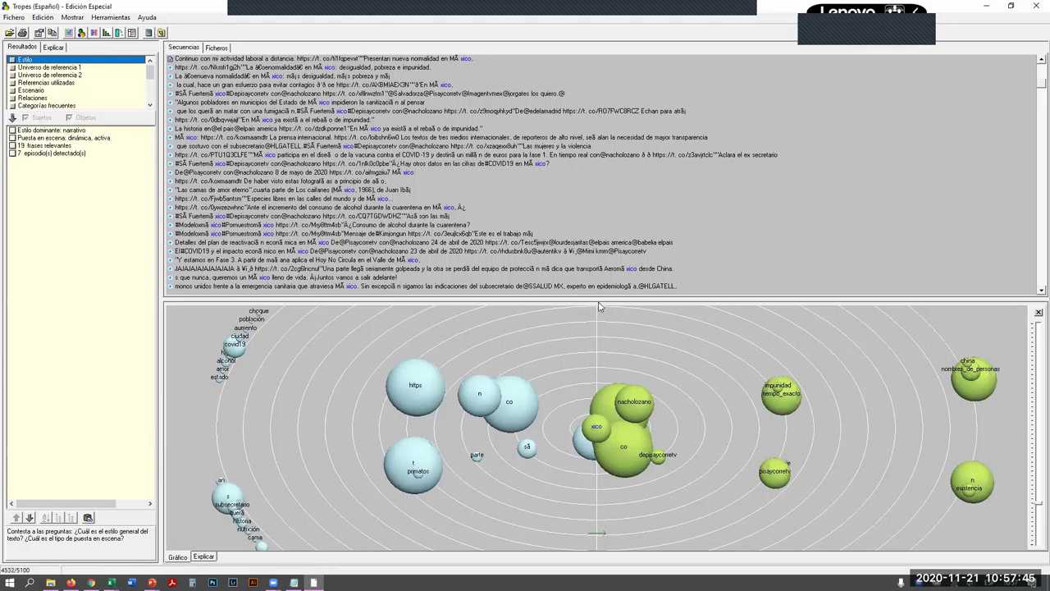
{"action": "left_click_drag", "start_coordinate": [598, 300], "coordinate": [593, 100]}
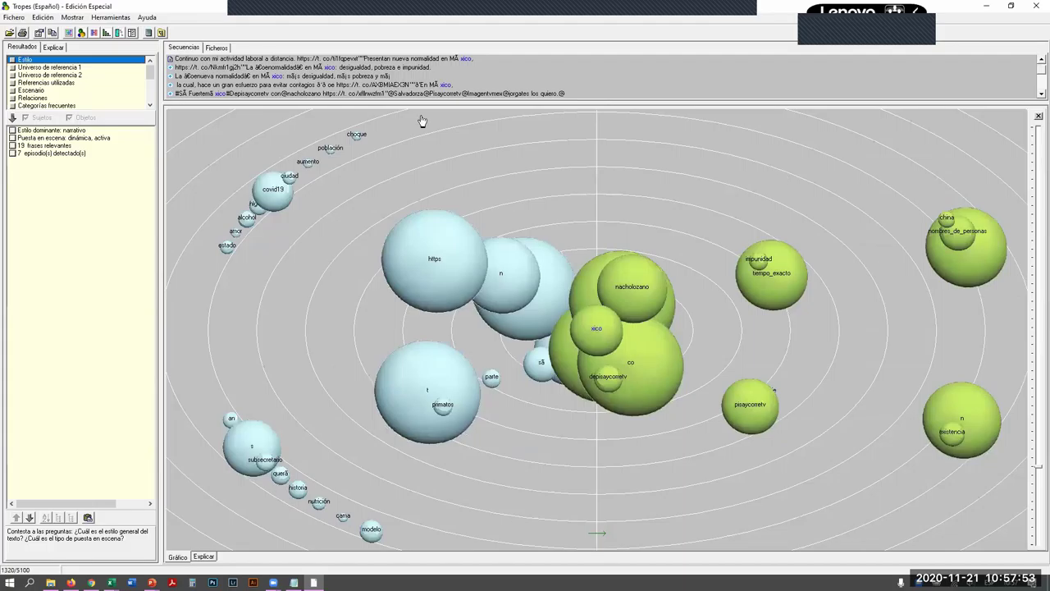
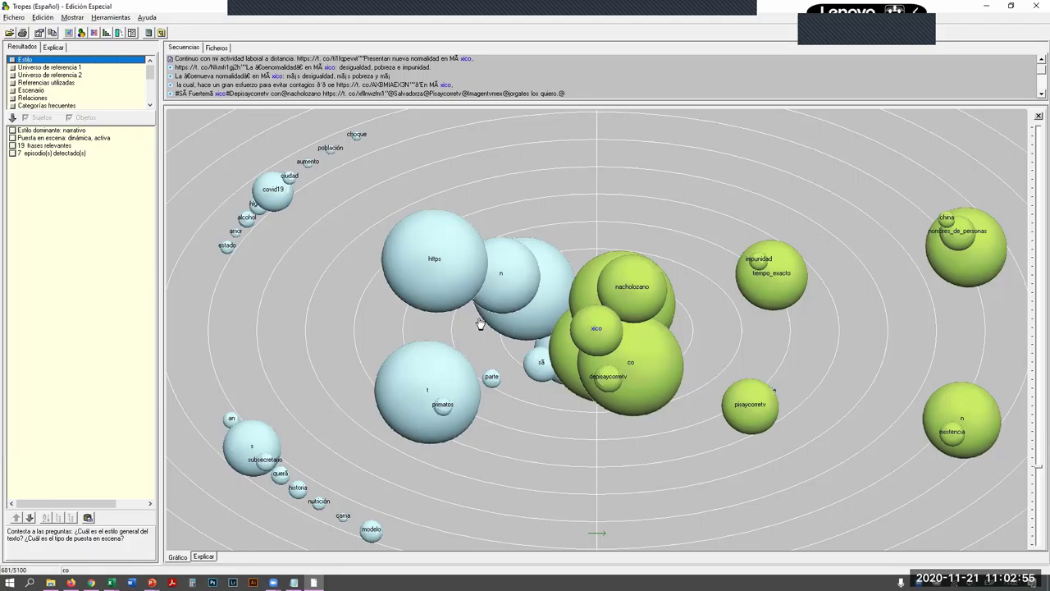
Step: Switch to the PowerPoint slideshow and show the "Herramientas de análisis" slide
{"action": "key", "text": "alt+Tab"}
{"action": "key", "text": "alt+Tab"}
{"action": "key", "text": "alt+Tab"}
{"action": "key", "text": "alt+Tab"}
{"action": "key", "text": "alt+Tab"}
{"action": "key", "text": "alt+Tab"}
{"action": "key", "text": "alt+Tab"}
{"action": "key", "text": "alt+Tab"}
{"action": "key", "text": "alt+Tab"}
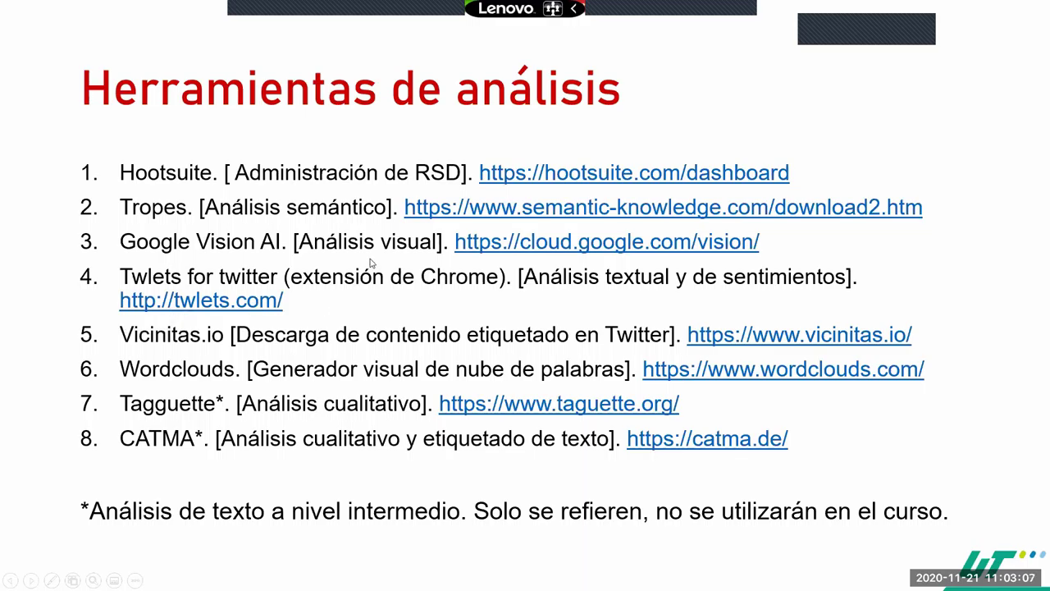
{"action": "key", "text": "alt+Tab"}
{"action": "key", "text": "alt+Tab"}
{"action": "key", "text": "alt+Tab"}
{"action": "key", "text": "alt+Tab"}
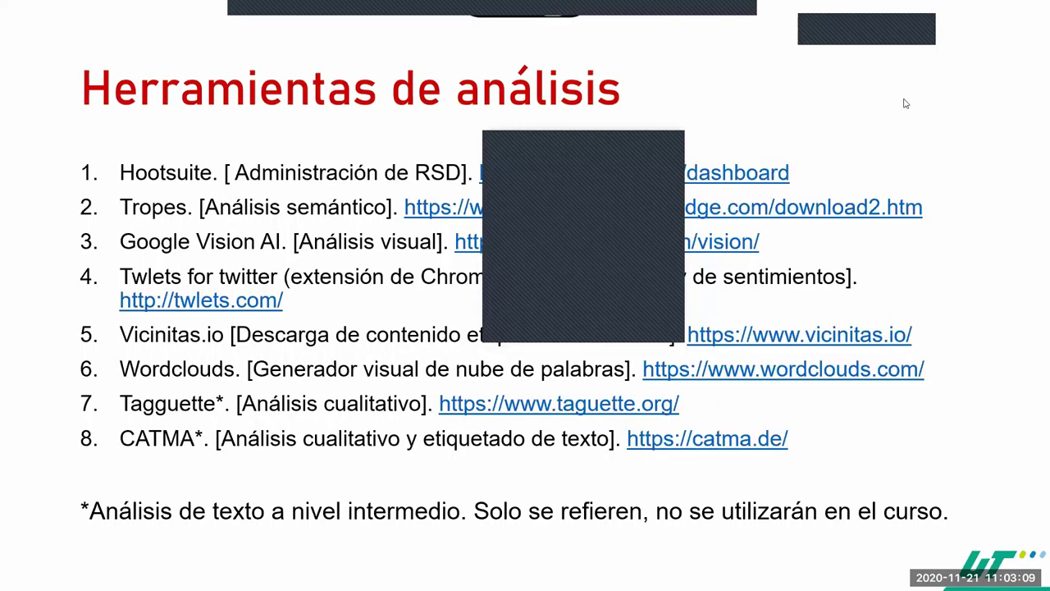
Step: Expand the meeting's video thumbnails and move the panel to the edge of the slide, away from most of its text
{"action": "left_click", "coordinate": [898, 40]}
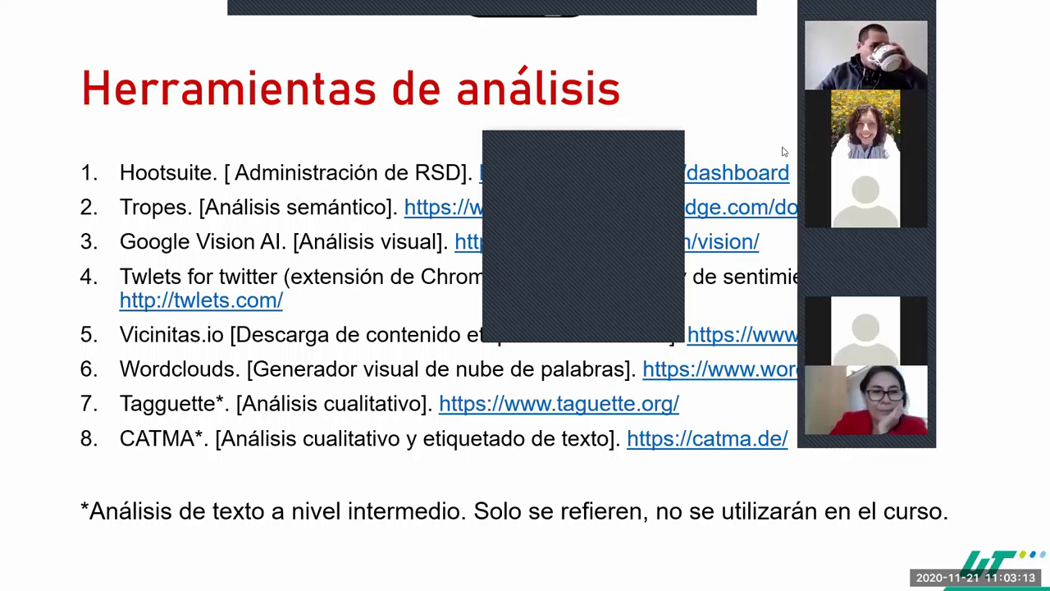
{"action": "left_click", "coordinate": [669, 139]}
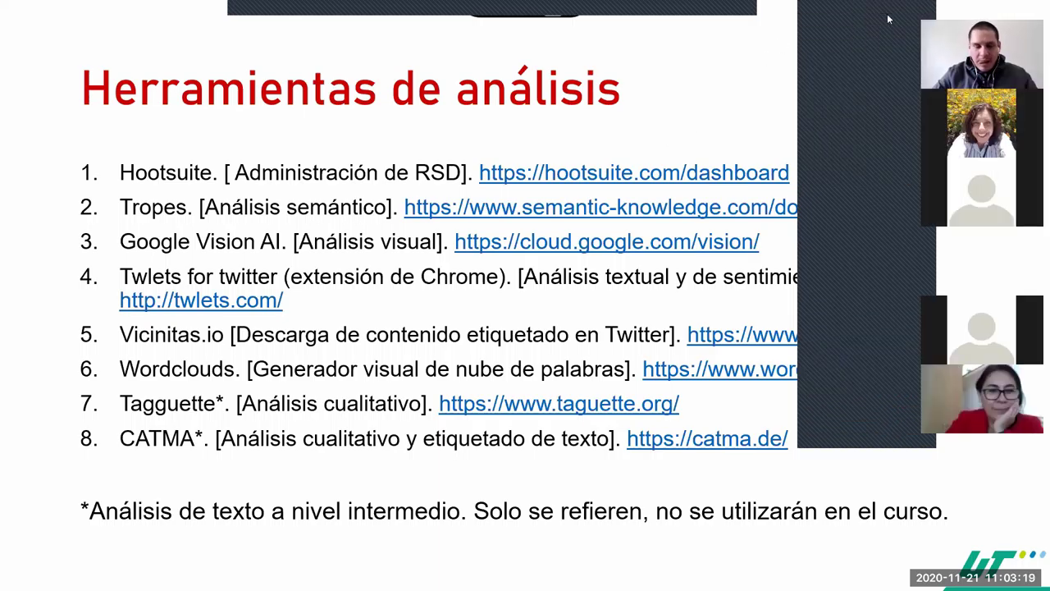
{"action": "left_click_drag", "start_coordinate": [888, 19], "coordinate": [1005, 17]}
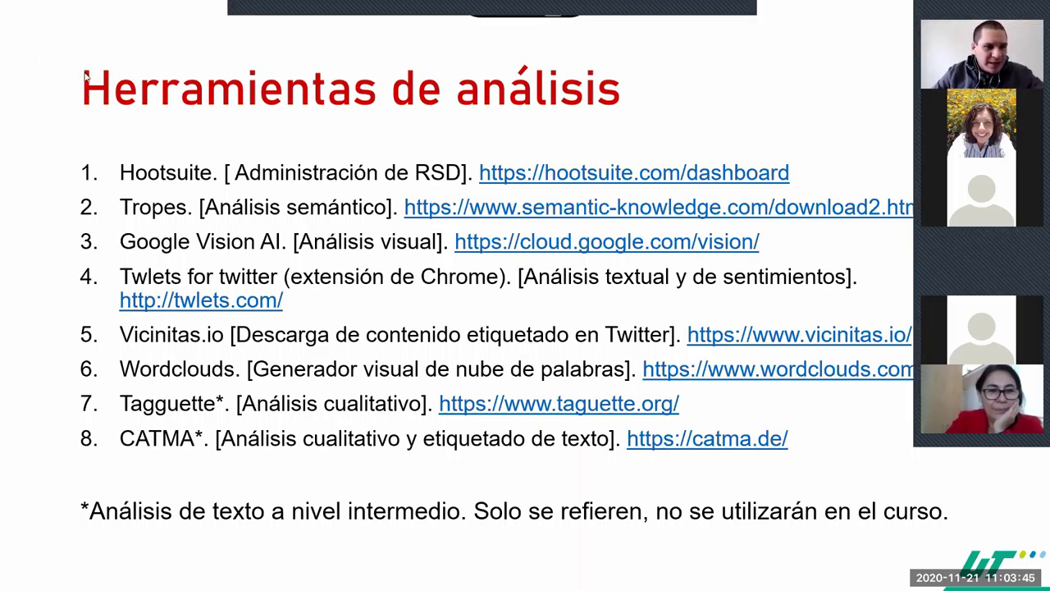
Step: Switch to Tropes and compare the Universo de referencia 1 graphs for general concepts, social issues, geography and urbanism, and construction and housing
{"action": "key", "text": "alt+Tab"}
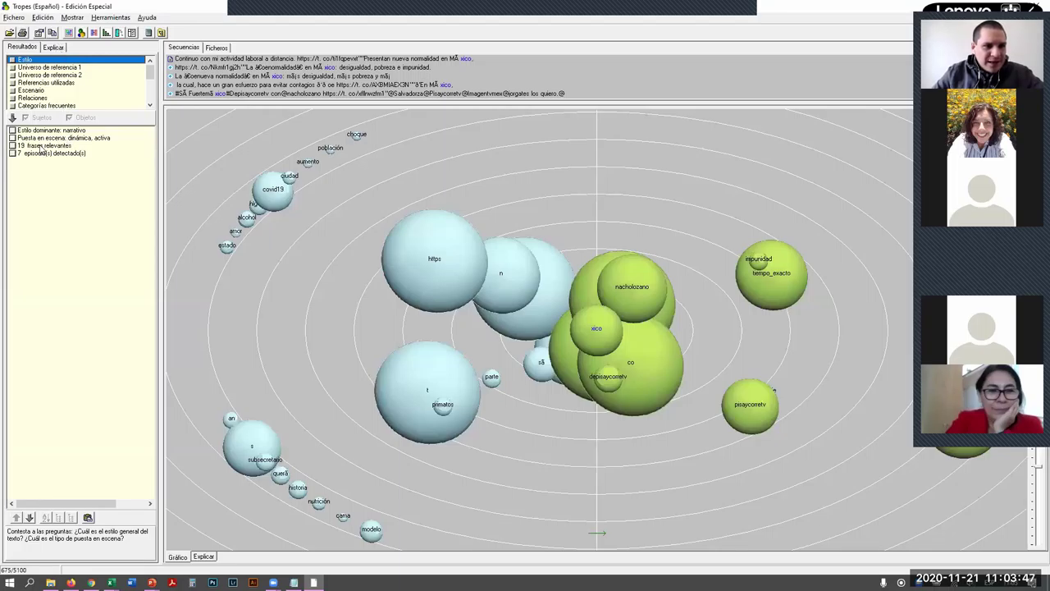
{"action": "left_click", "coordinate": [85, 69]}
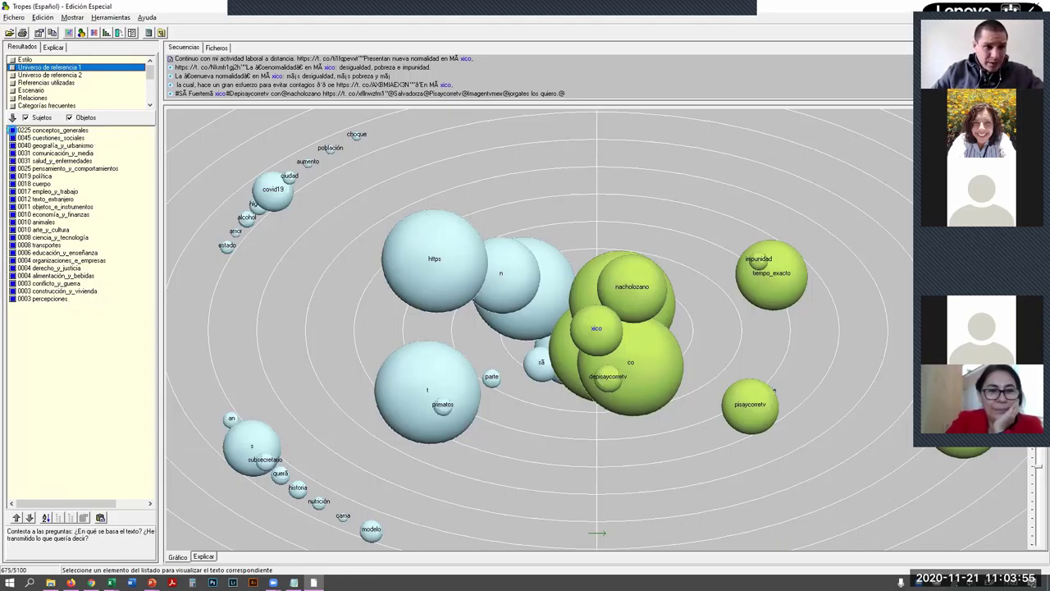
{"action": "left_click", "coordinate": [13, 131]}
{"action": "left_click", "coordinate": [75, 138]}
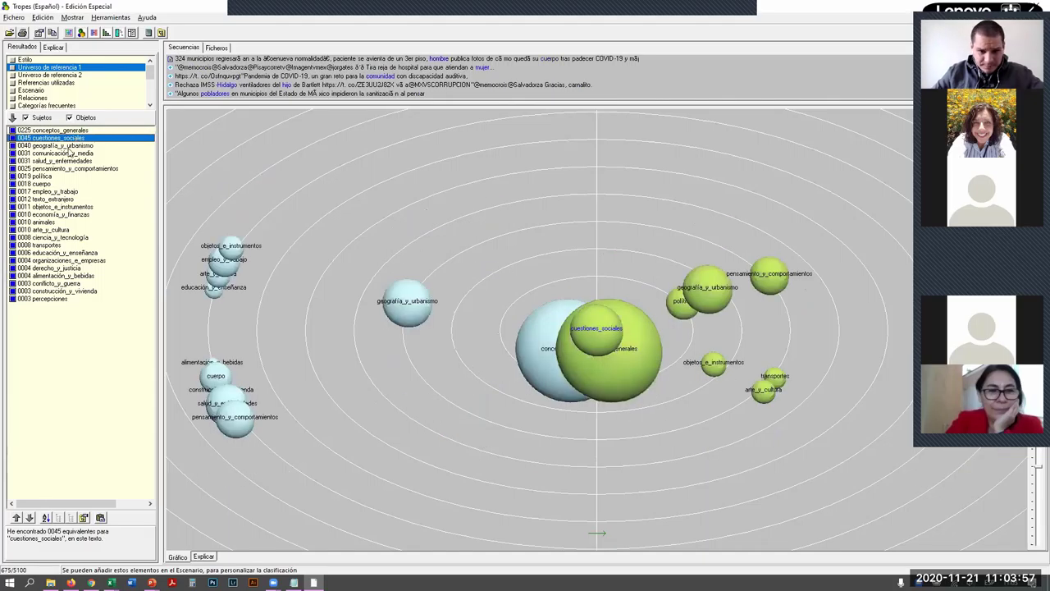
{"action": "left_click", "coordinate": [67, 145]}
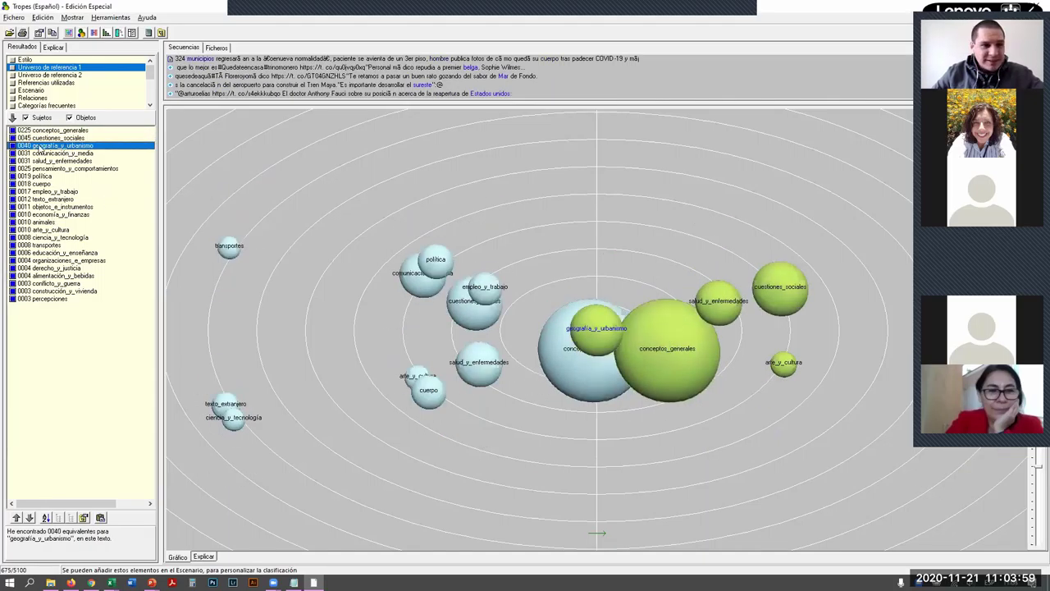
{"action": "left_click", "coordinate": [51, 130]}
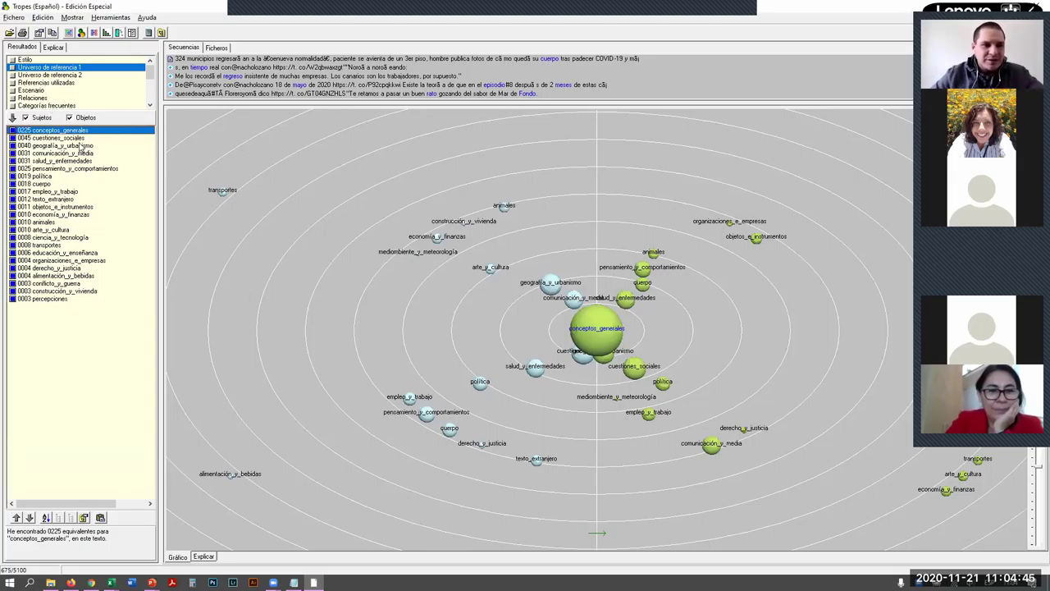
{"action": "left_click", "coordinate": [54, 300]}
{"action": "left_click", "coordinate": [61, 292]}
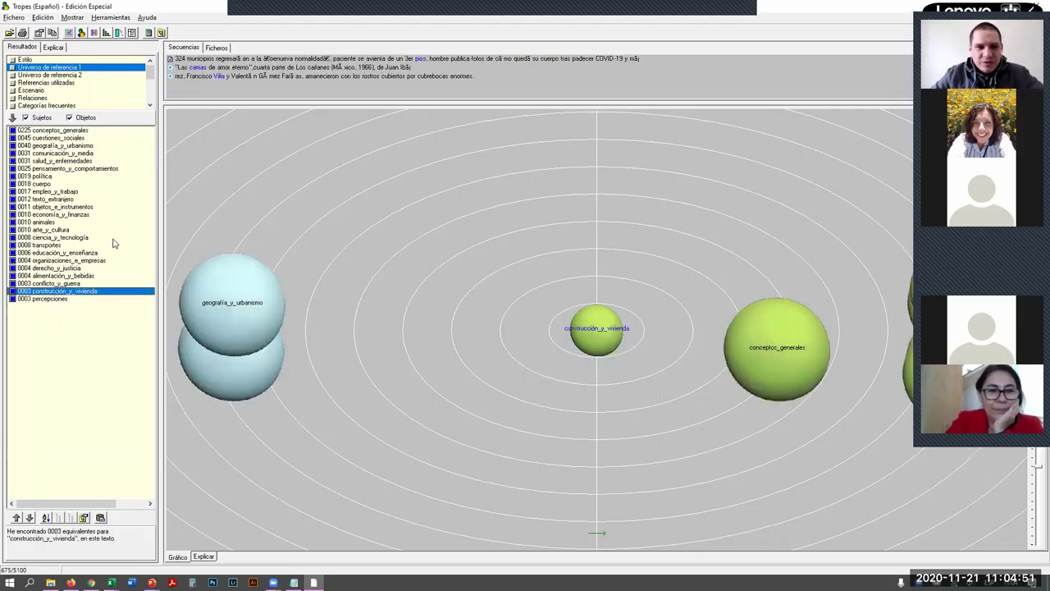
{"action": "left_click", "coordinate": [64, 131]}
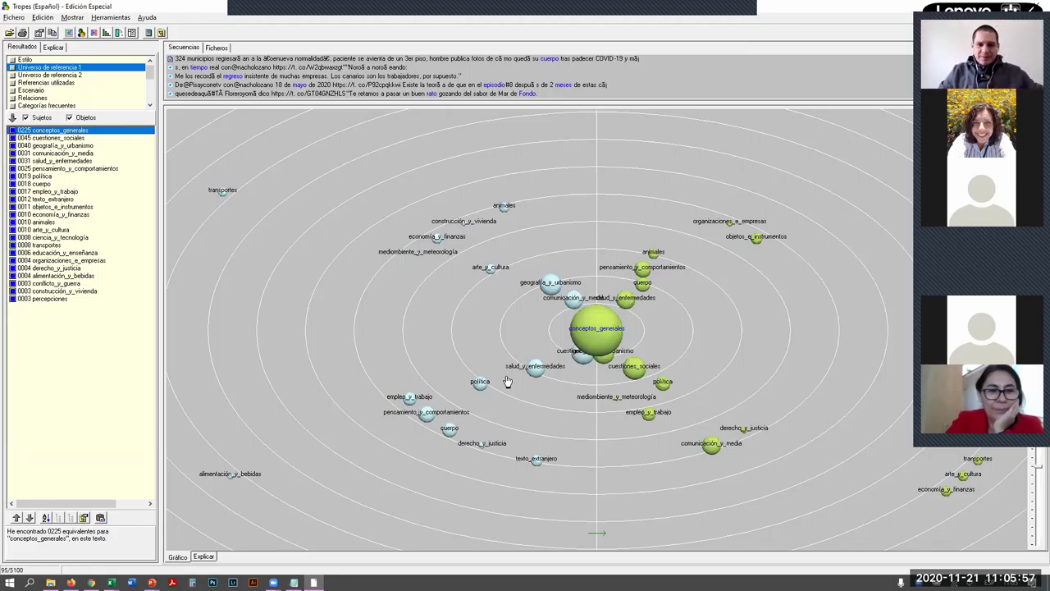
Step: Switch to the PowerPoint slideshow and show the "Herramientas de análisis" list of tools
{"action": "key", "text": "alt+Tab"}
{"action": "key", "text": "alt+Tab"}
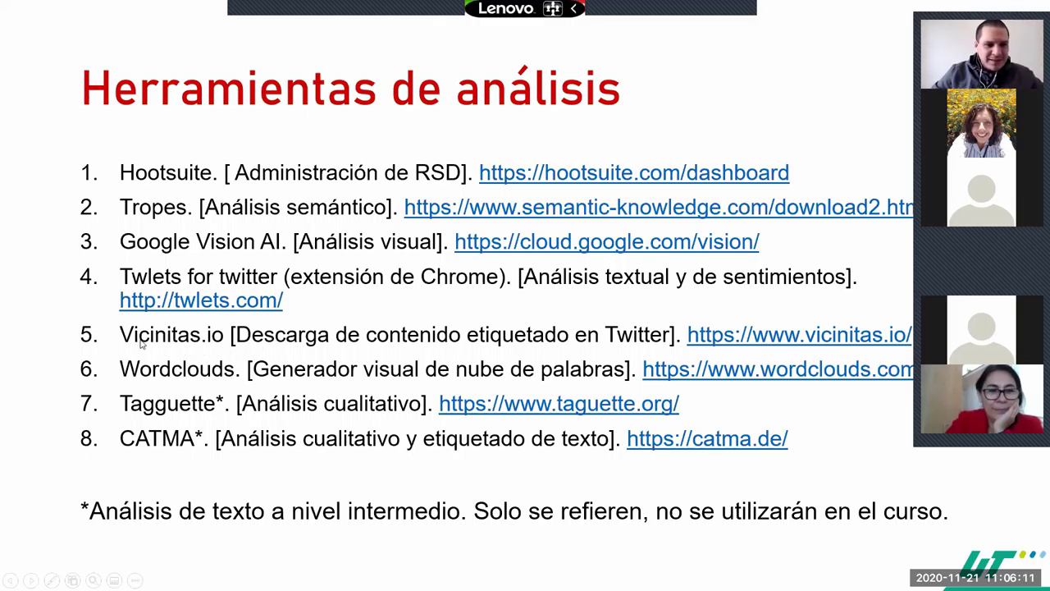
{"action": "key", "text": "alt+Tab"}
{"action": "key", "text": "alt+Tab"}
{"action": "key", "text": "alt+Tab"}
{"action": "key", "text": "alt+Tab"}
{"action": "key", "text": "alt+Tab"}
{"action": "key", "text": "alt+Tab"}
{"action": "key", "text": "alt+Tab"}
{"action": "key", "text": "alt+Tab"}
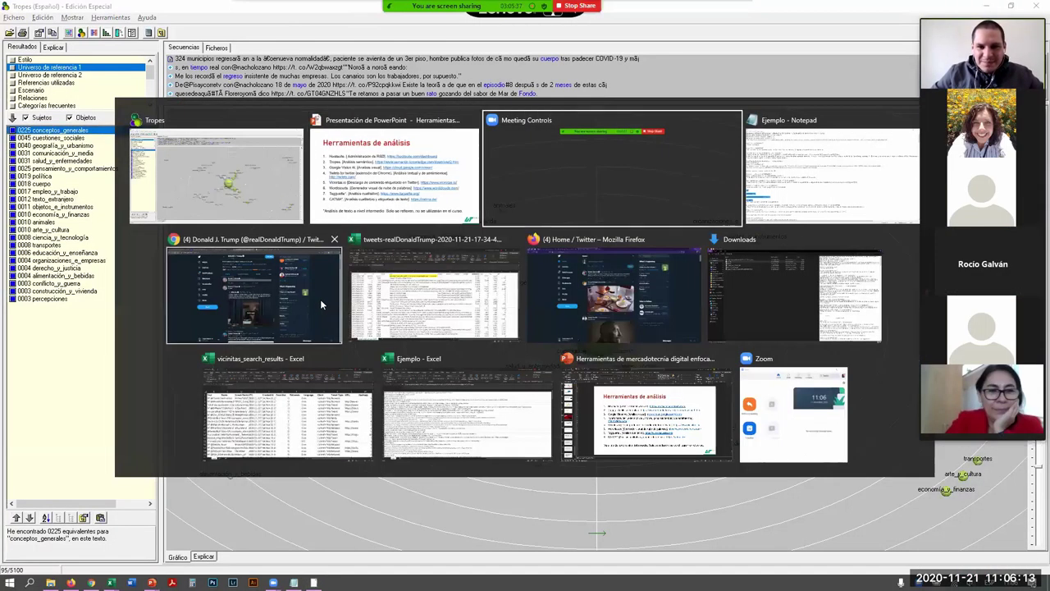
{"action": "key", "text": "alt+Tab"}
{"action": "key", "text": "alt+Tab"}
{"action": "key", "text": "alt+Tab"}
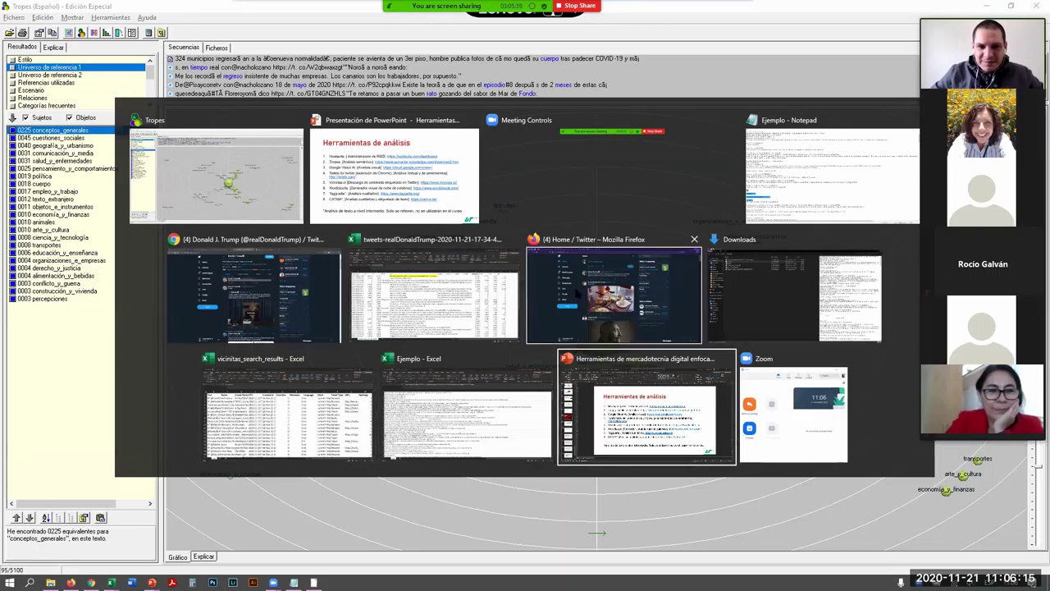
{"action": "key", "text": "alt+Up"}
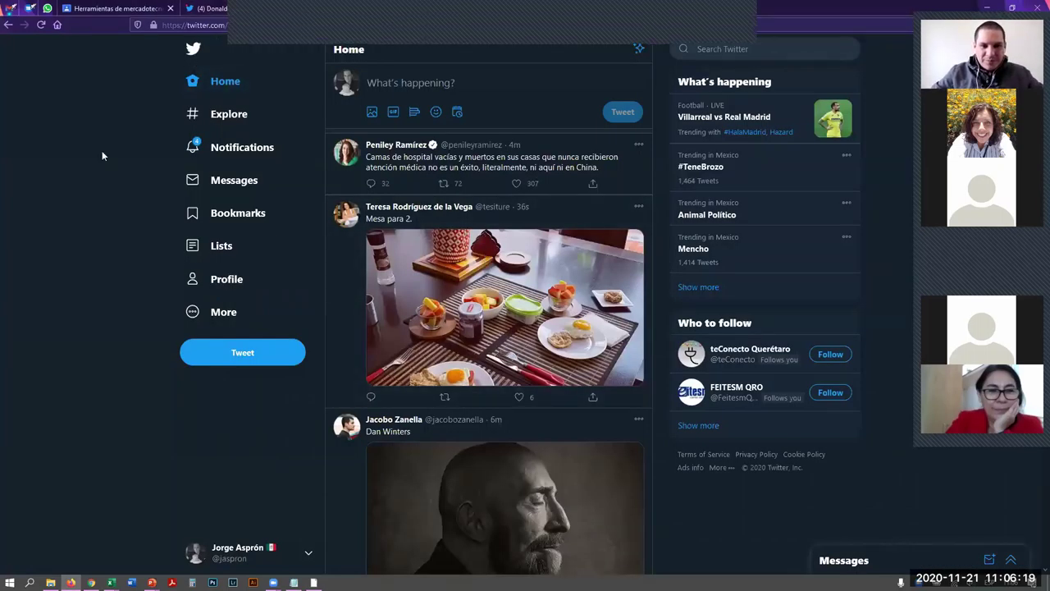
Step: Switch to Chrome, bring up the Vicinitas site and open its home page
{"action": "key", "text": "alt+Tab"}
{"action": "key", "text": "Tab"}
{"action": "key", "text": "Tab"}
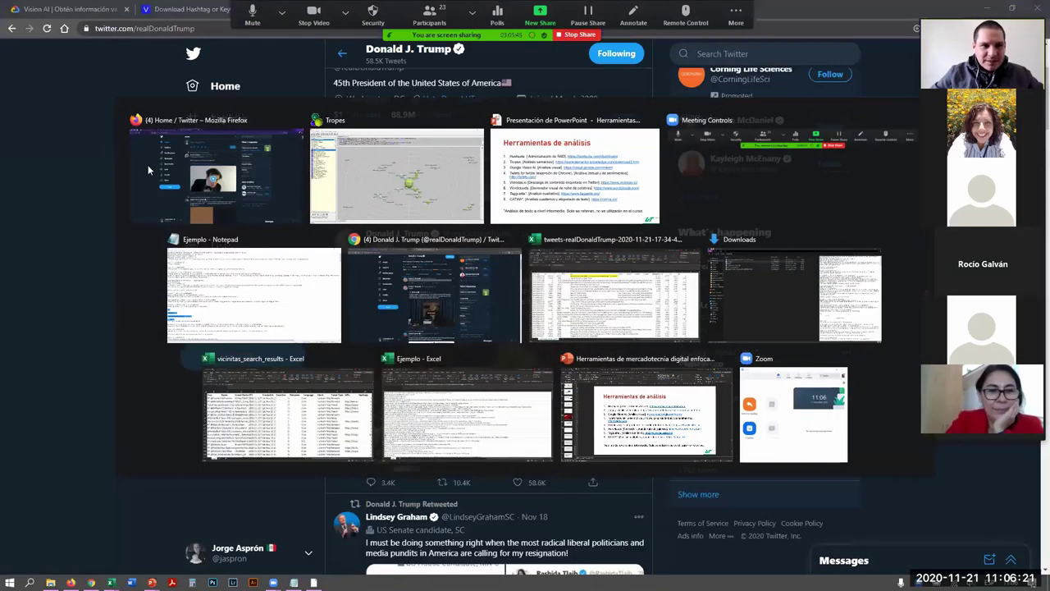
{"action": "left_click", "coordinate": [184, 9]}
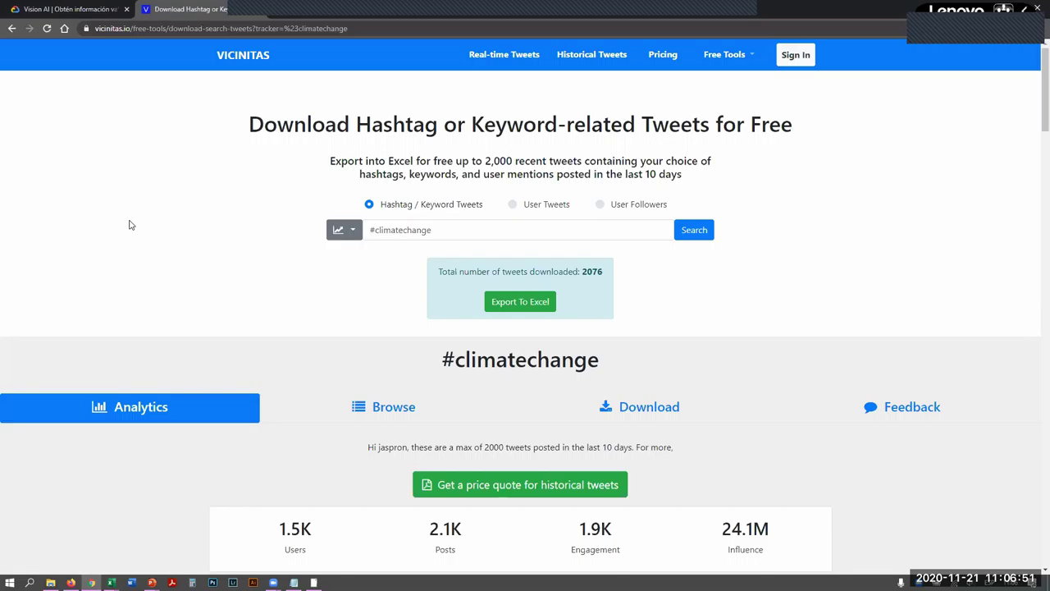
{"action": "left_click", "coordinate": [254, 67]}
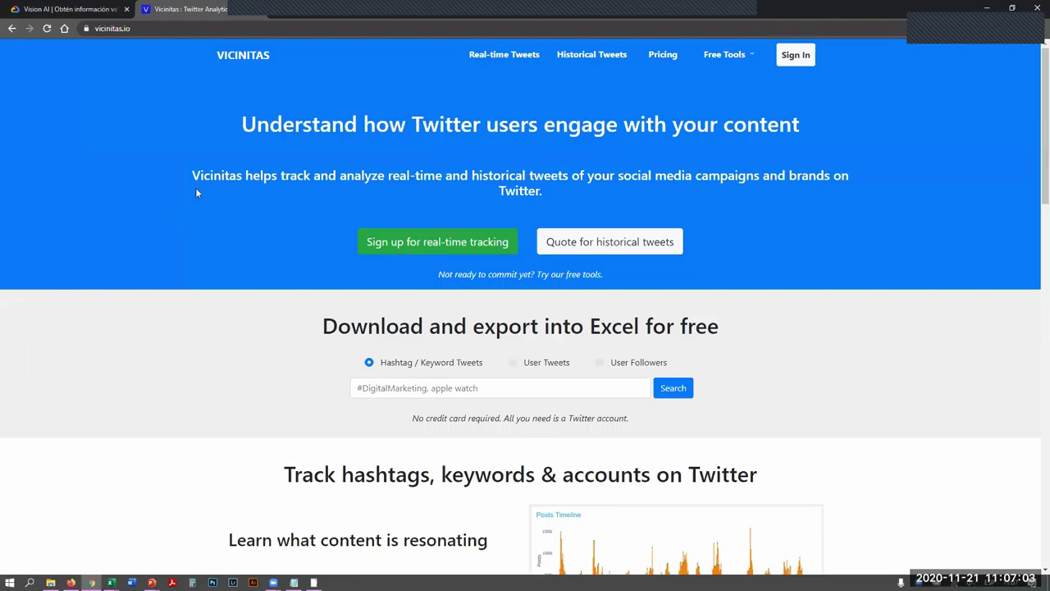
Step: Run the free hashtag tweet search on the Vicinitas home page for "#climatechange"
{"action": "scroll", "coordinate": [233, 268], "scroll_direction": "down", "scroll_amount": 2}
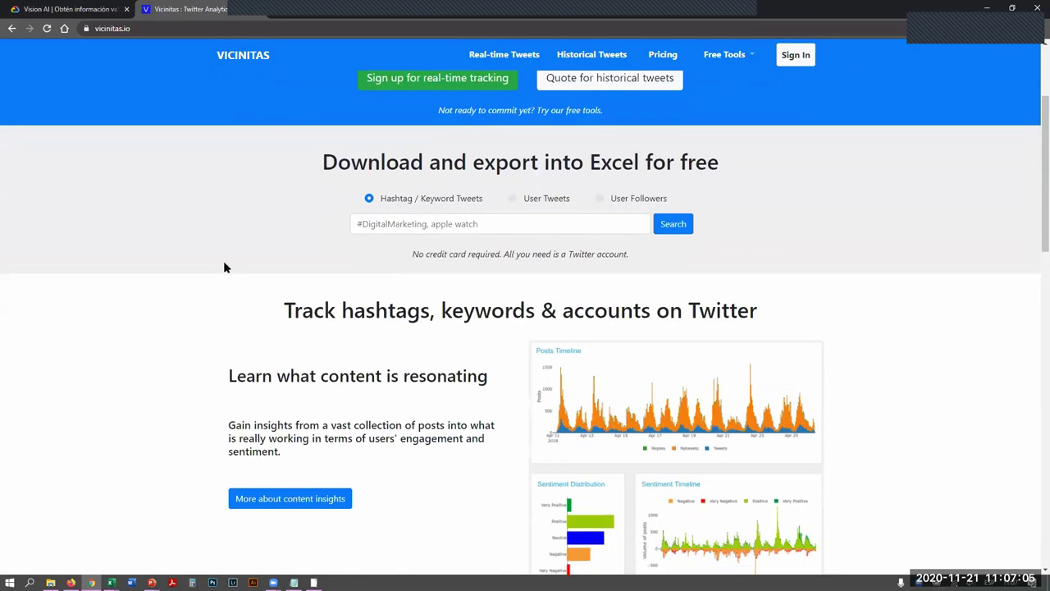
{"action": "scroll", "coordinate": [215, 276], "scroll_direction": "down", "scroll_amount": 2}
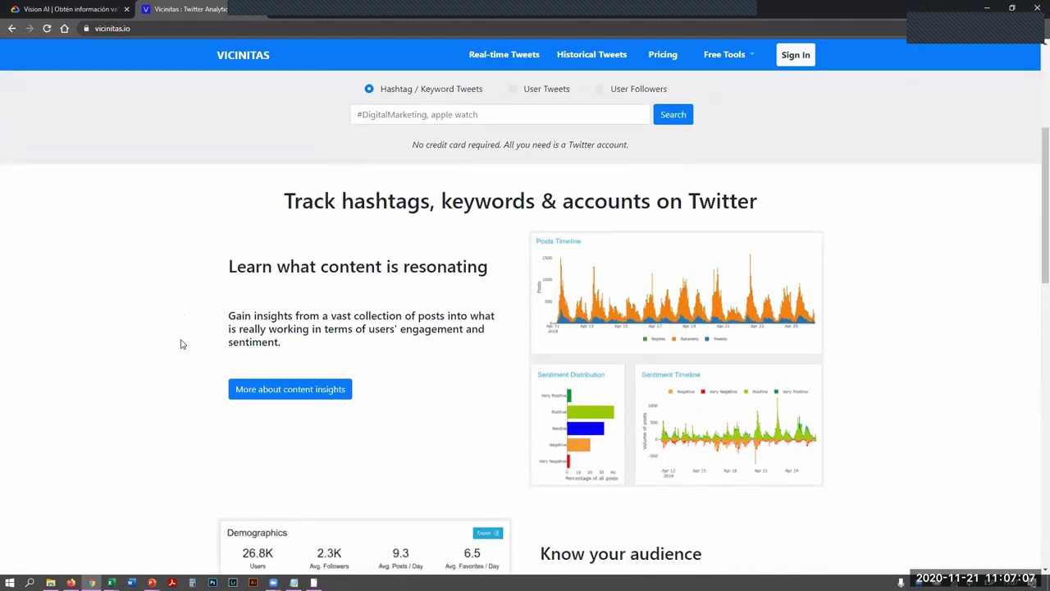
{"action": "scroll", "coordinate": [183, 345], "scroll_direction": "down", "scroll_amount": 2}
{"action": "scroll", "coordinate": [171, 325], "scroll_direction": "up", "scroll_amount": 5}
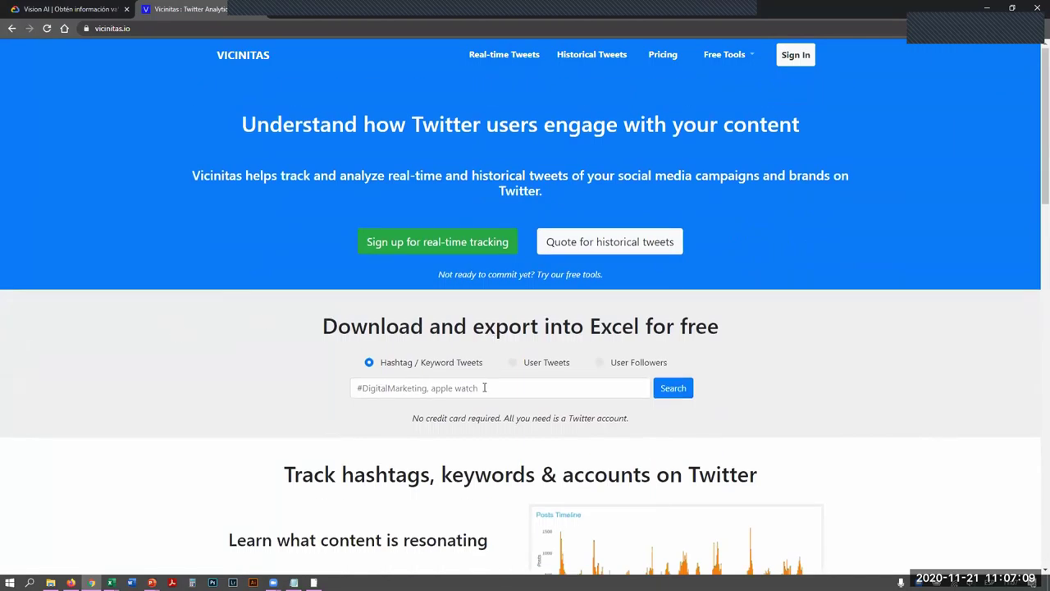
{"action": "left_click", "coordinate": [479, 393]}
{"action": "type", "text": "#climatechange"}
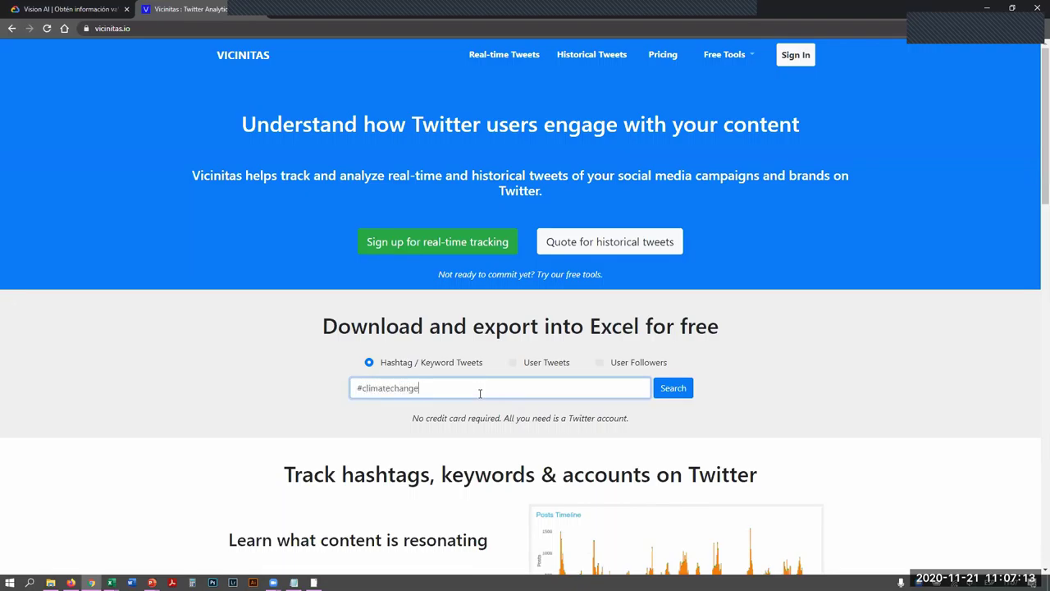
{"action": "left_click", "coordinate": [672, 389]}
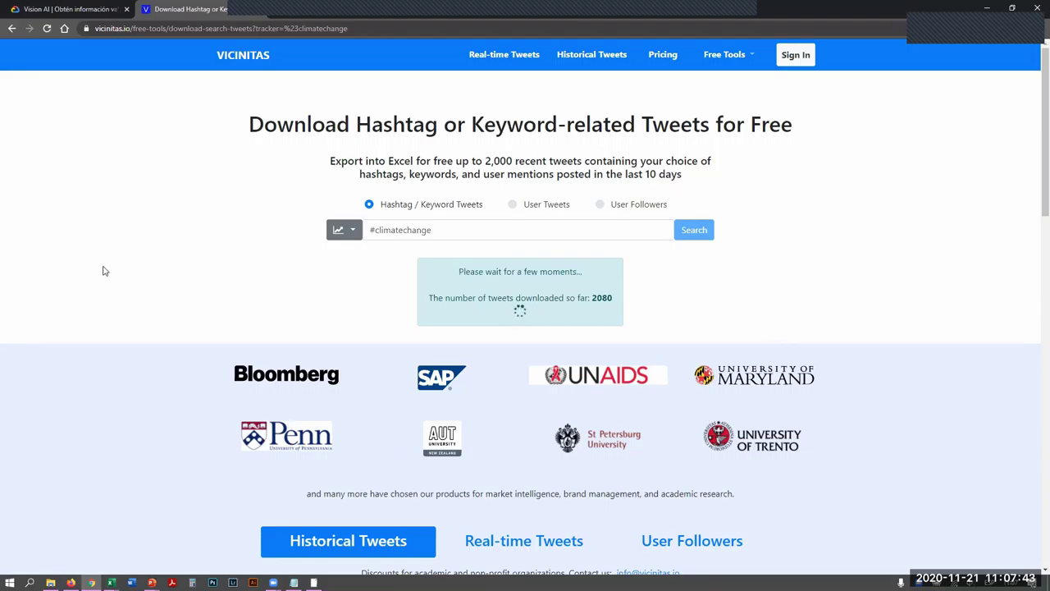
{"action": "scroll", "coordinate": [103, 271], "scroll_direction": "down", "scroll_amount": 3}
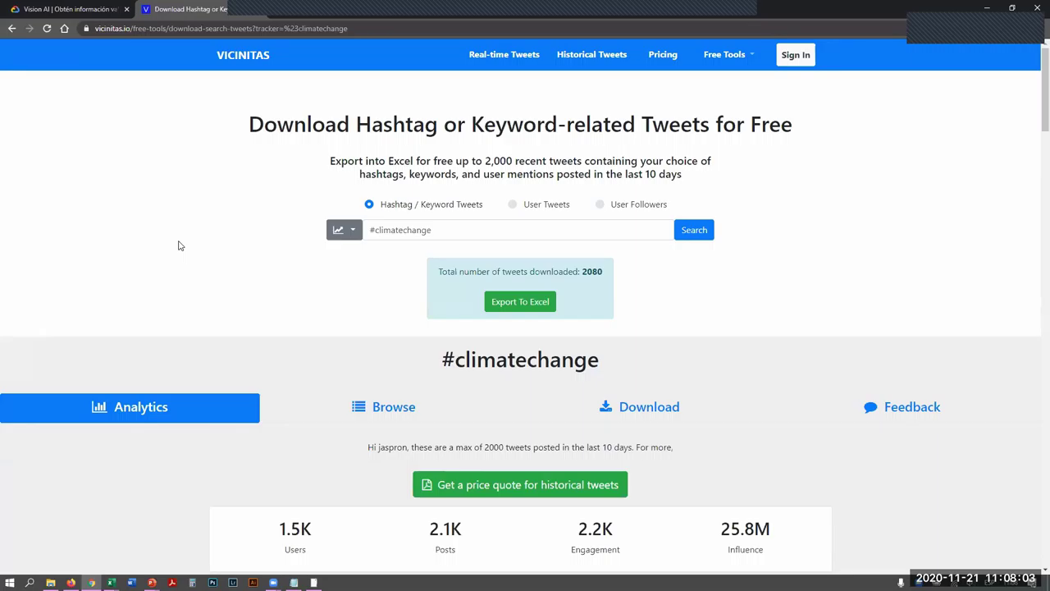
Step: Replace the hashtag with "#cambioclimático", written without a space, and run the tweet search
{"action": "left_click", "coordinate": [521, 226]}
{"action": "key", "text": "BackSpace"}
{"action": "key", "text": "BackSpace"}
{"action": "key", "text": "BackSpace"}
{"action": "key", "text": "BackSpace"}
{"action": "key", "text": "BackSpace"}
{"action": "key", "text": "BackSpace"}
{"action": "key", "text": "BackSpace"}
{"action": "key", "text": "BackSpace"}
{"action": "key", "text": "BackSpace"}
{"action": "key", "text": "BackSpace"}
{"action": "type", "text": "ambio climático"}
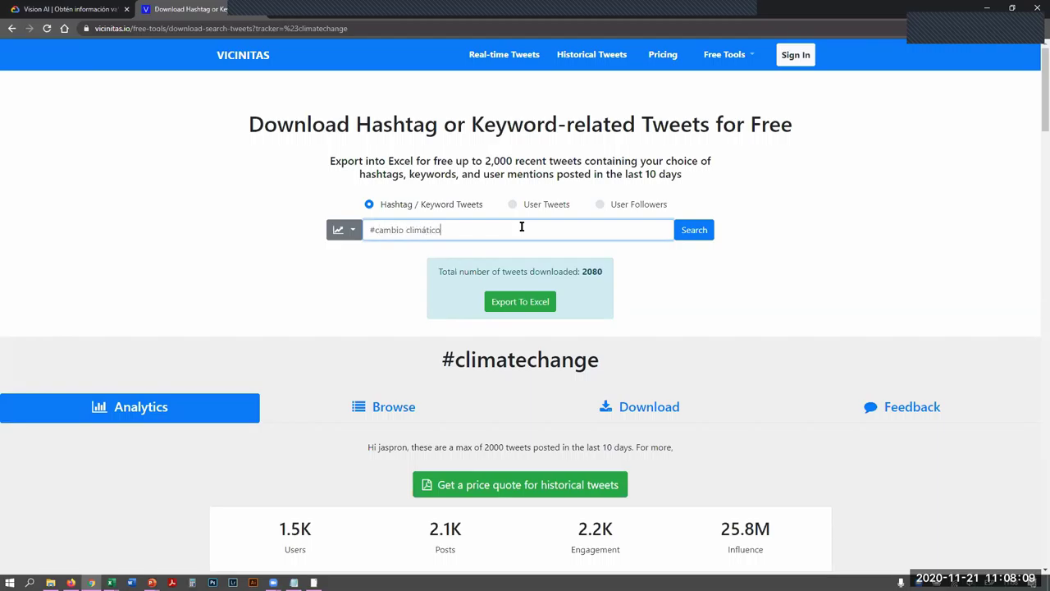
{"action": "key", "text": "Left"}
{"action": "key", "text": "Left"}
{"action": "key", "text": "Left"}
{"action": "key", "text": "Left"}
{"action": "key", "text": "Left"}
{"action": "key", "text": "Left"}
{"action": "key", "text": "BackSpace"}
{"action": "left_click", "coordinate": [706, 233]}
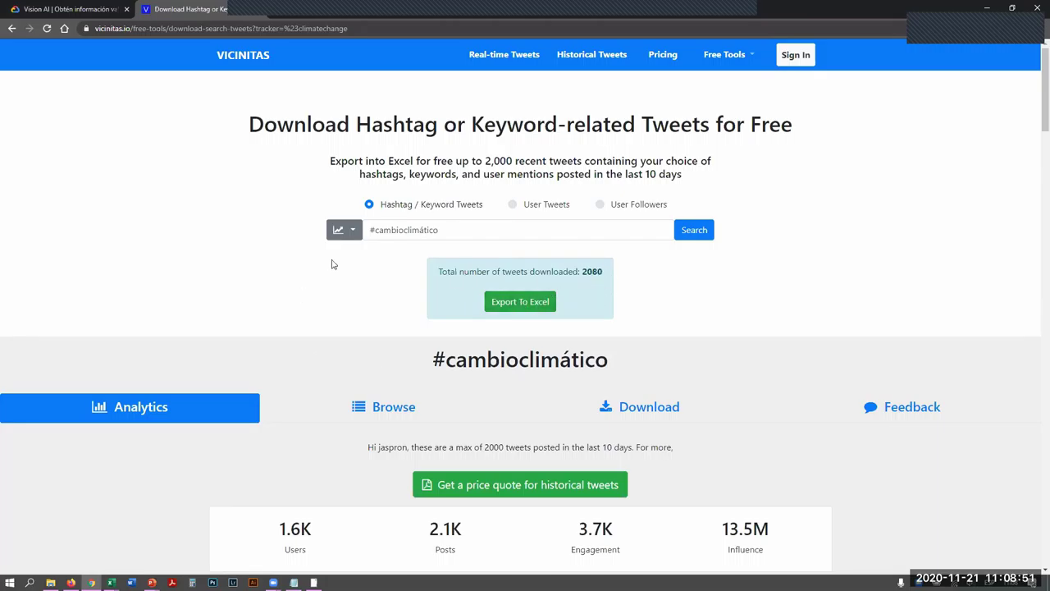
Step: Search for tweets with the underscore variant "#cambio_climático" and review the analytics charts
{"action": "left_click", "coordinate": [410, 233]}
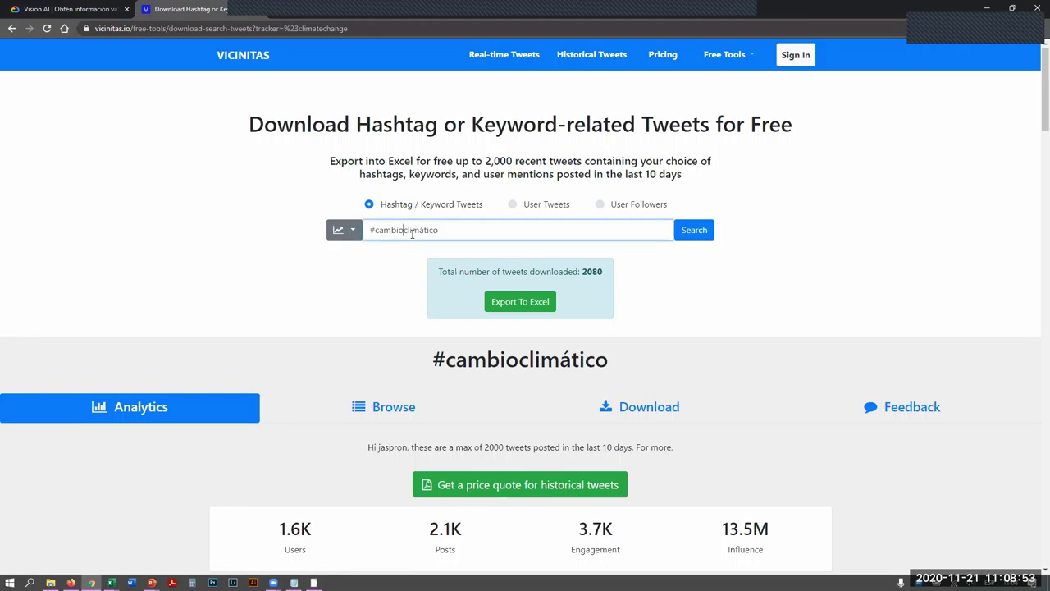
{"action": "type", "text": "_"}
{"action": "left_click", "coordinate": [696, 232]}
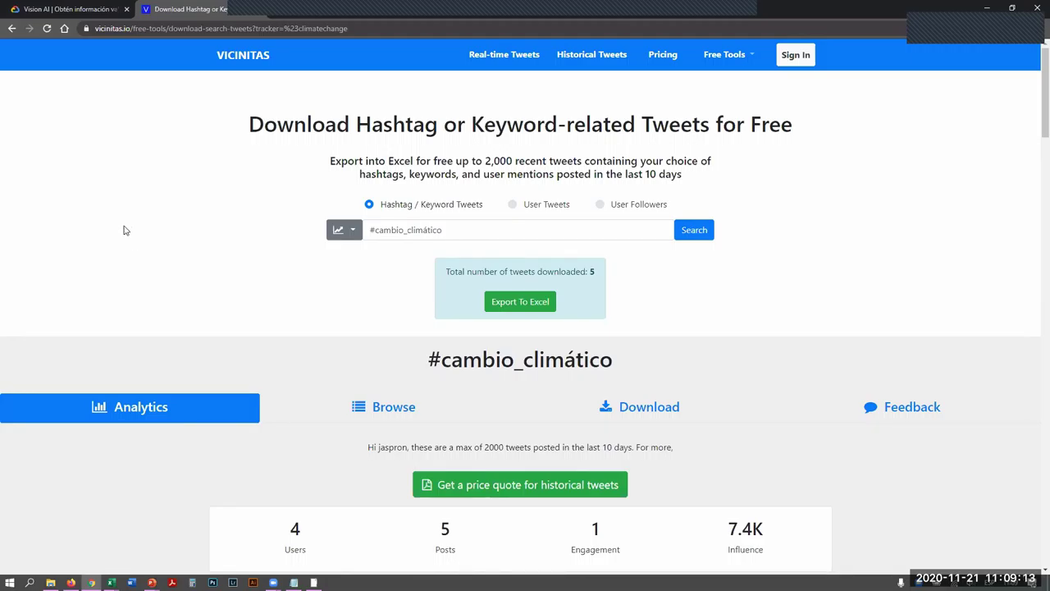
{"action": "scroll", "coordinate": [157, 204], "scroll_direction": "down", "scroll_amount": 3}
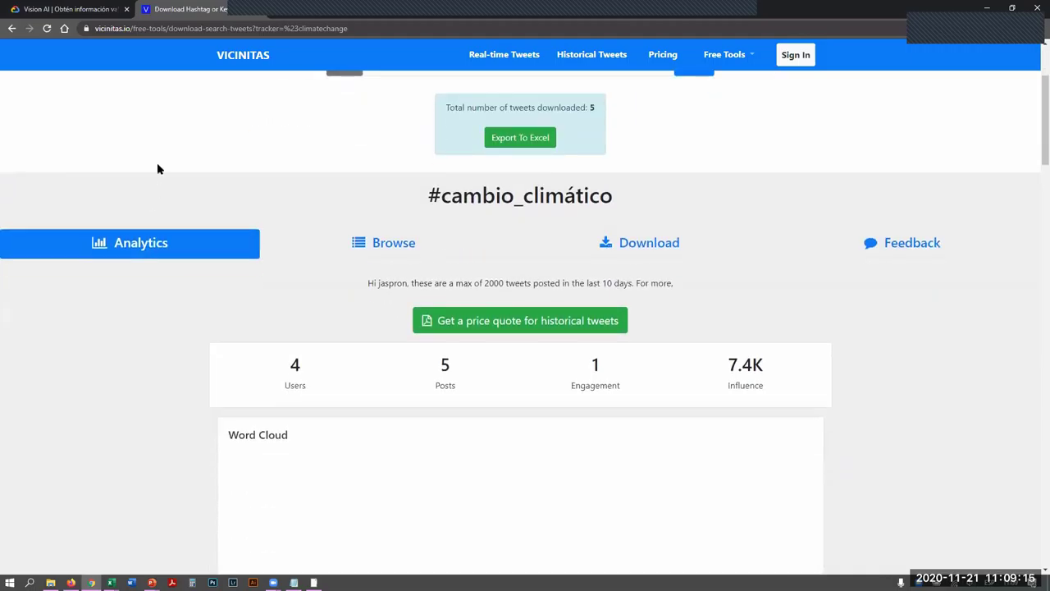
{"action": "scroll", "coordinate": [120, 304], "scroll_direction": "down", "scroll_amount": 1}
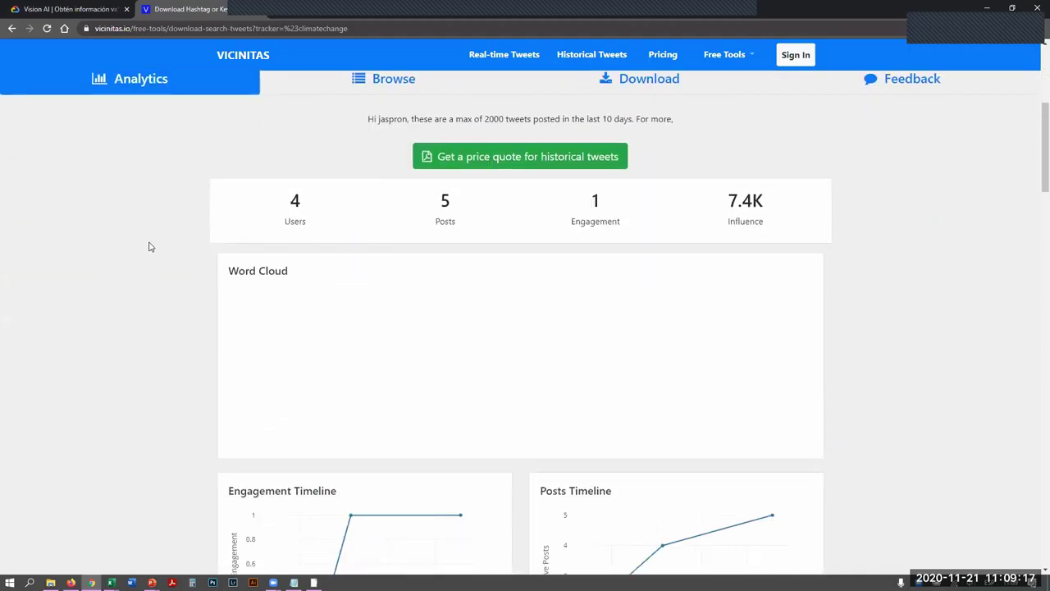
{"action": "scroll", "coordinate": [145, 245], "scroll_direction": "down", "scroll_amount": 1}
{"action": "scroll", "coordinate": [145, 246], "scroll_direction": "down", "scroll_amount": 5}
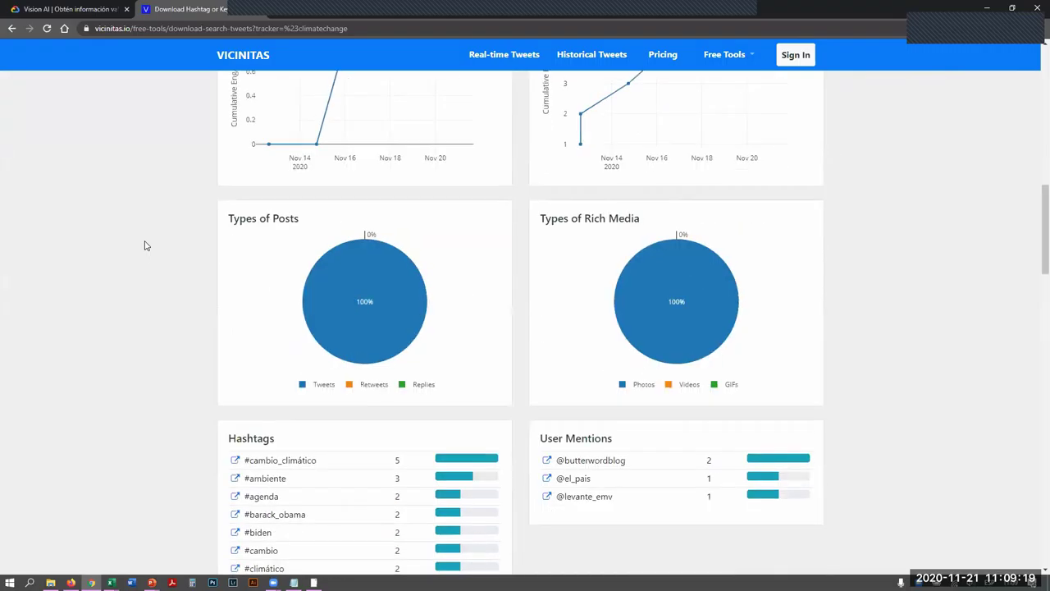
{"action": "scroll", "coordinate": [146, 246], "scroll_direction": "up", "scroll_amount": 10}
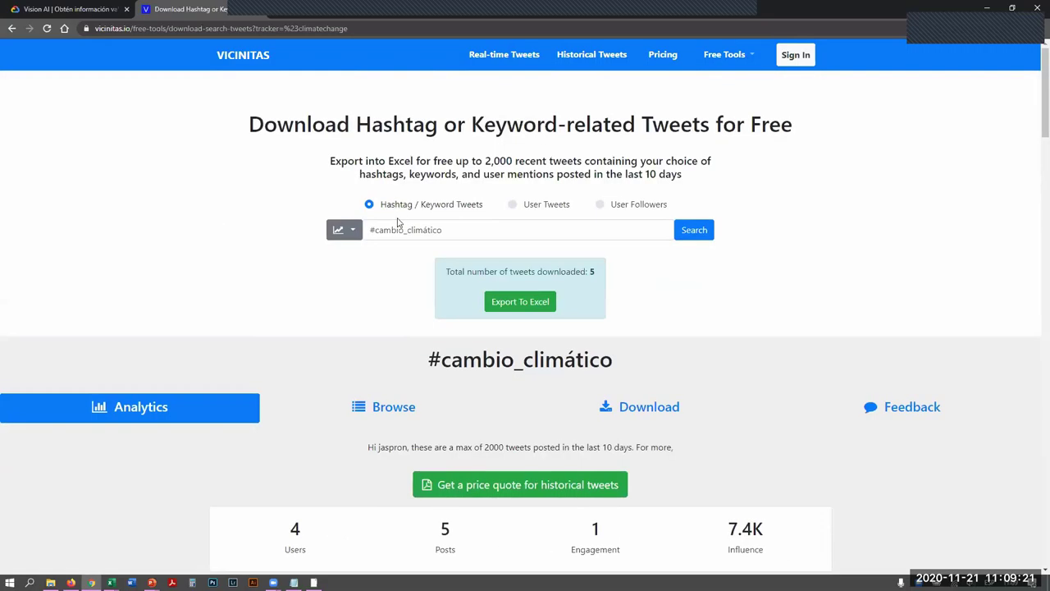
Step: Remove the underscore from the hashtag and rerun the tweet search for "#cambioclimático"
{"action": "left_click", "coordinate": [406, 231]}
{"action": "key", "text": "BackSpace"}
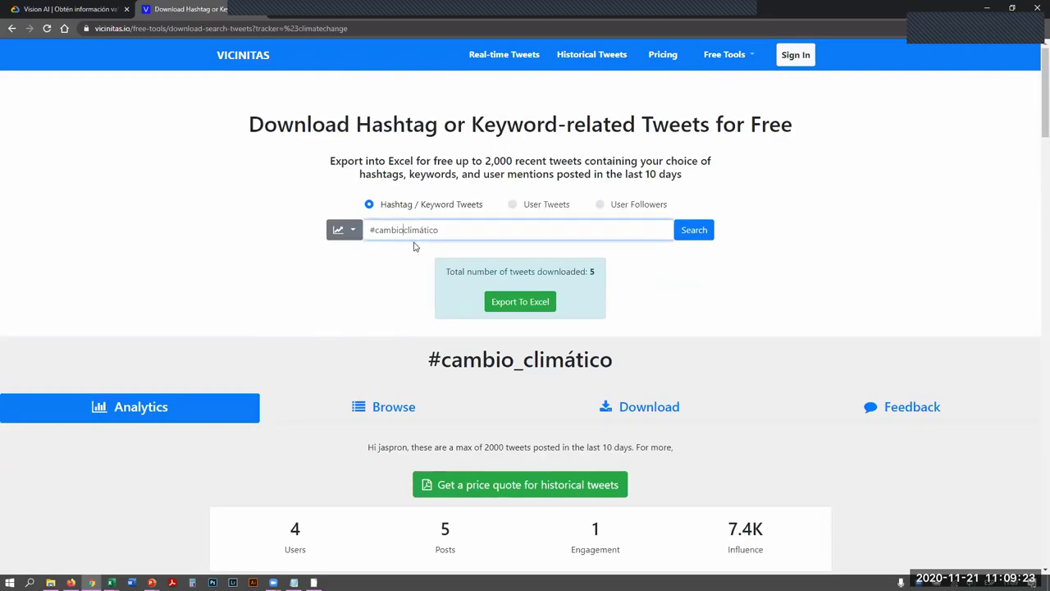
{"action": "left_click", "coordinate": [694, 230]}
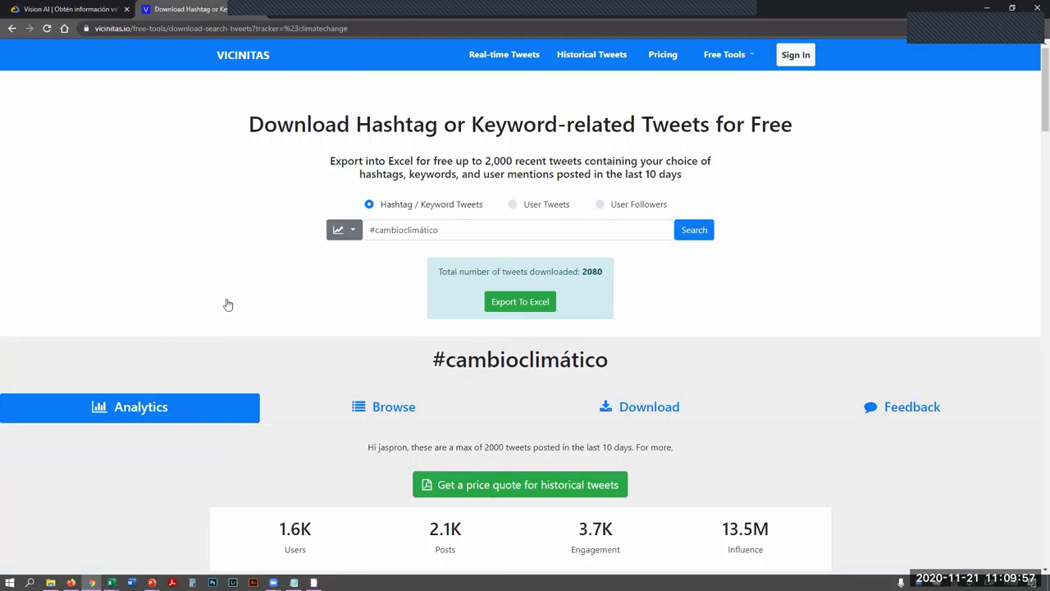
Step: Examine the user, post, engagement and influence figures and the word cloud for #cambioclimático
{"action": "scroll", "coordinate": [972, 398], "scroll_direction": "down", "scroll_amount": 2}
{"action": "scroll", "coordinate": [968, 396], "scroll_direction": "down", "scroll_amount": 1}
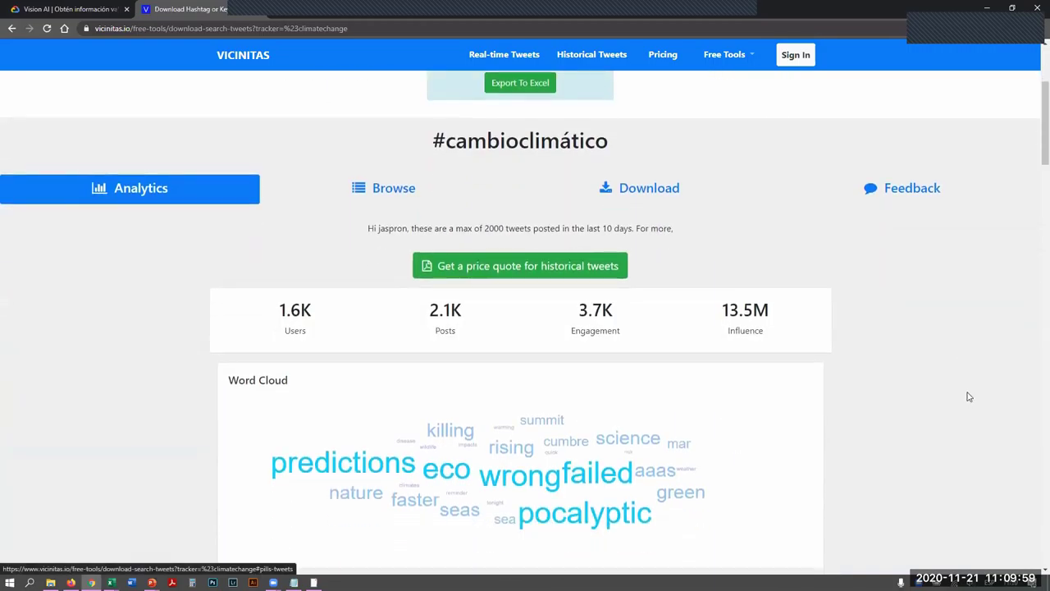
{"action": "scroll", "coordinate": [966, 392], "scroll_direction": "down", "scroll_amount": 1}
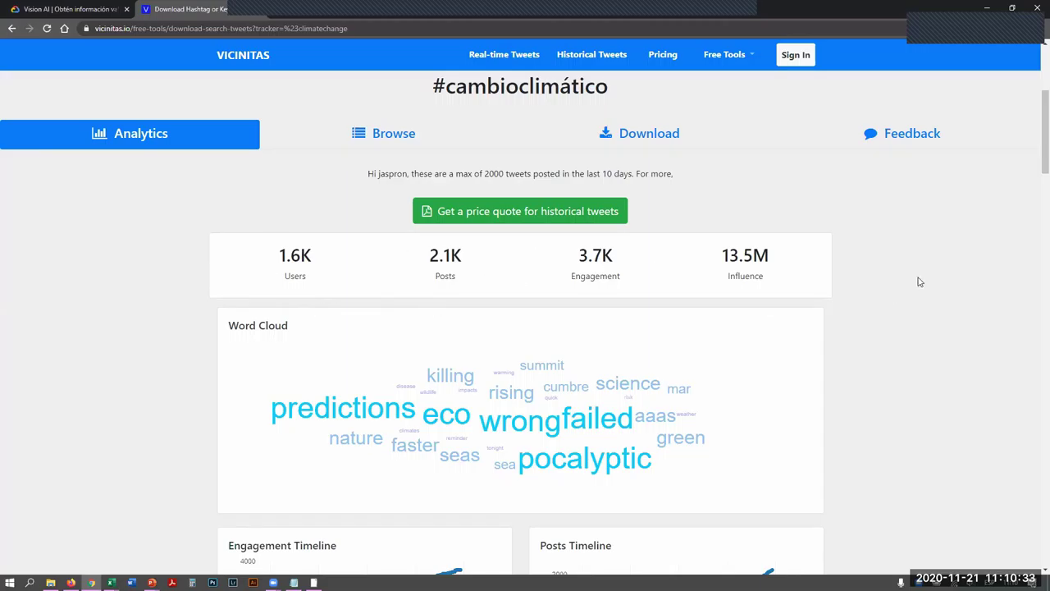
{"action": "scroll", "coordinate": [916, 282], "scroll_direction": "up", "scroll_amount": 3}
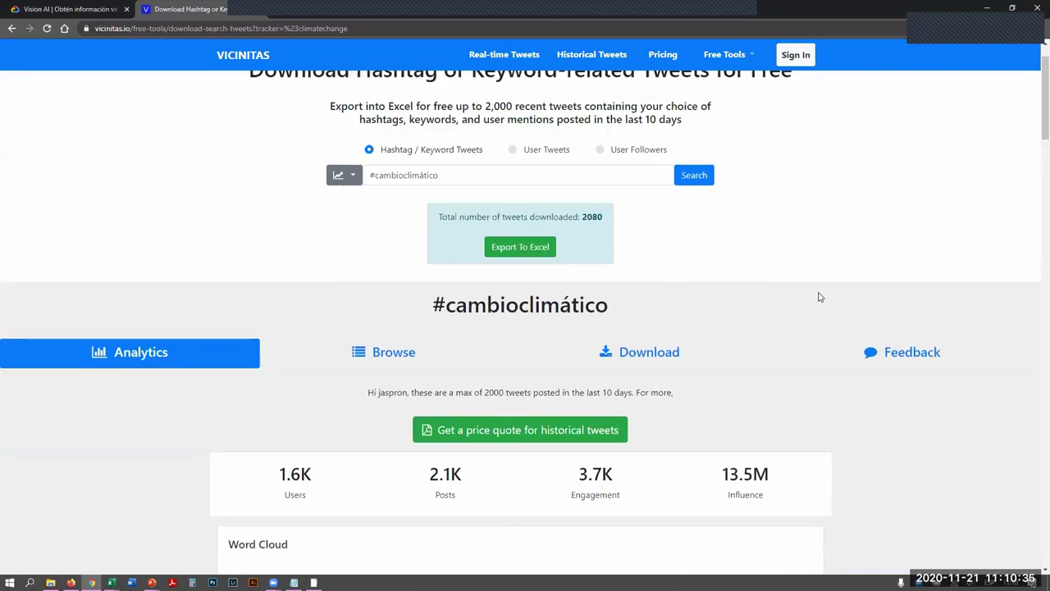
{"action": "scroll", "coordinate": [823, 297], "scroll_direction": "down", "scroll_amount": 2}
{"action": "scroll", "coordinate": [925, 337], "scroll_direction": "down", "scroll_amount": 2}
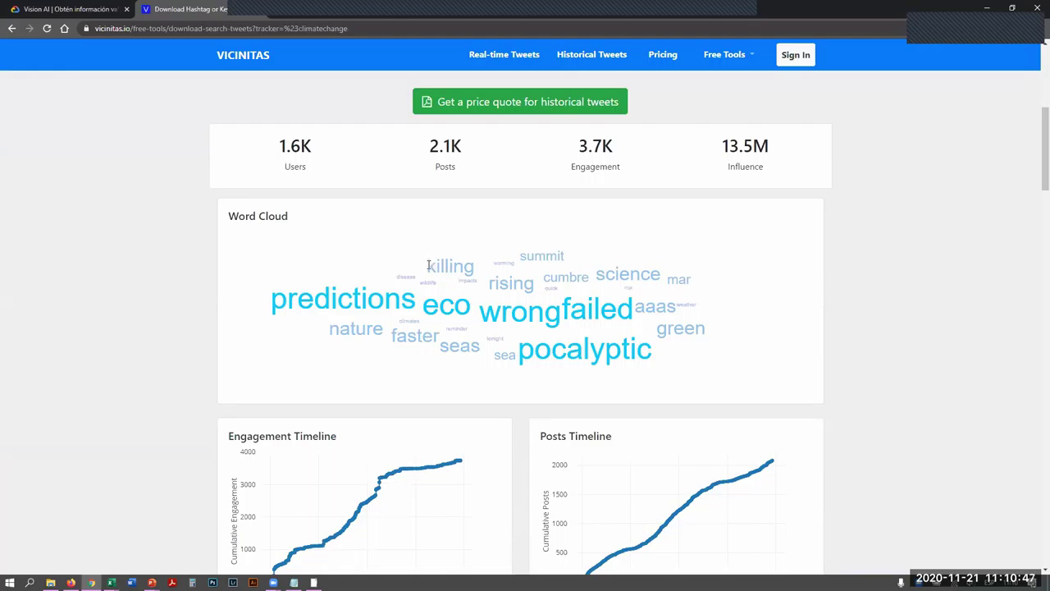
{"action": "scroll", "coordinate": [613, 331], "scroll_direction": "down", "scroll_amount": 2}
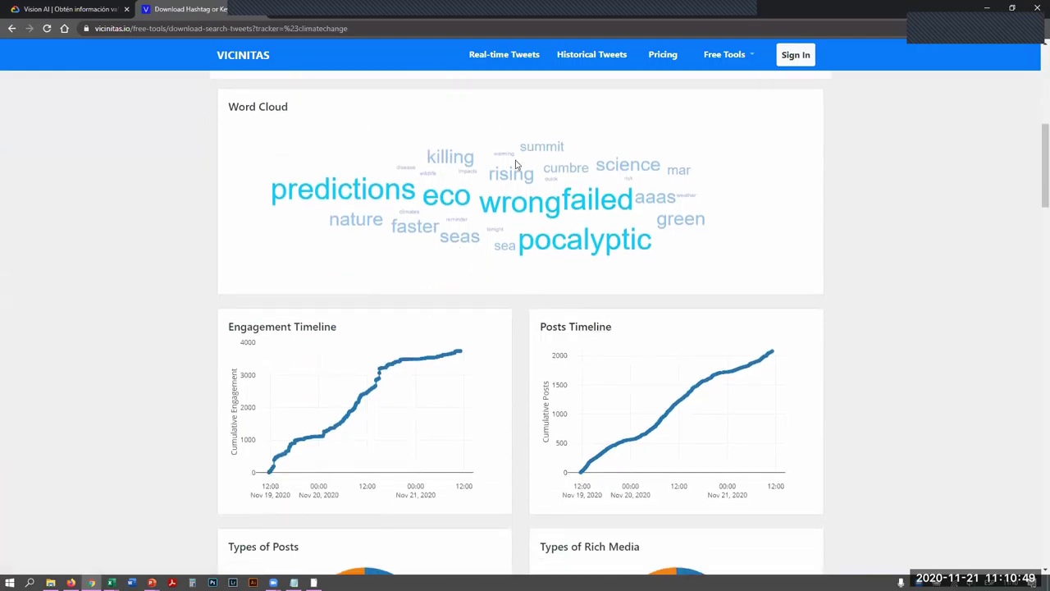
{"action": "scroll", "coordinate": [510, 188], "scroll_direction": "up", "scroll_amount": 1}
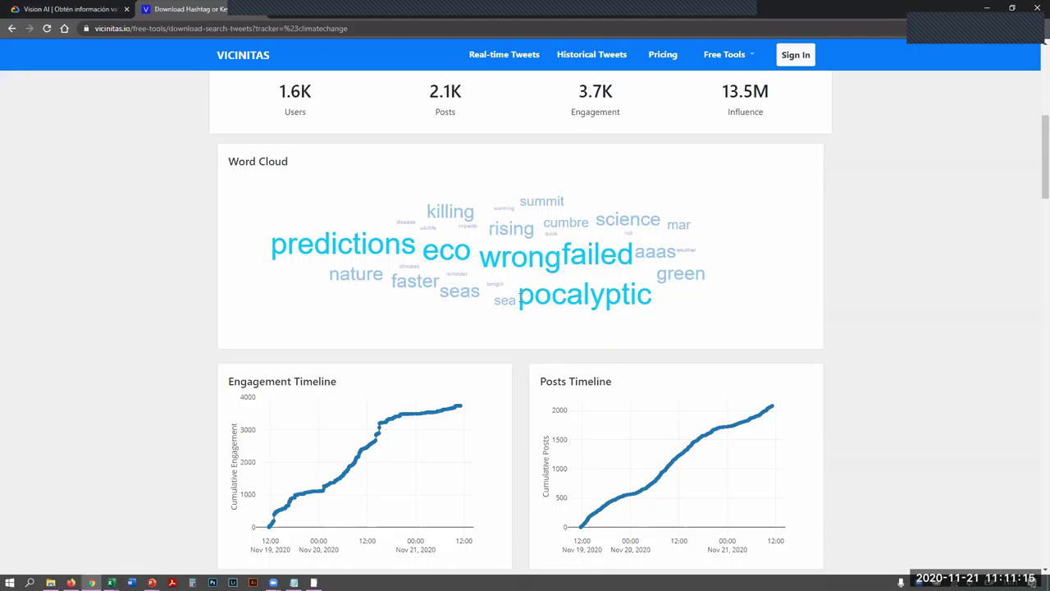
Step: Open the Twitter search for the word cloud term "pocalyptic", then return to the Vicinitas analytics
{"action": "left_click", "coordinate": [641, 297]}
{"action": "key", "text": "alt+Left"}
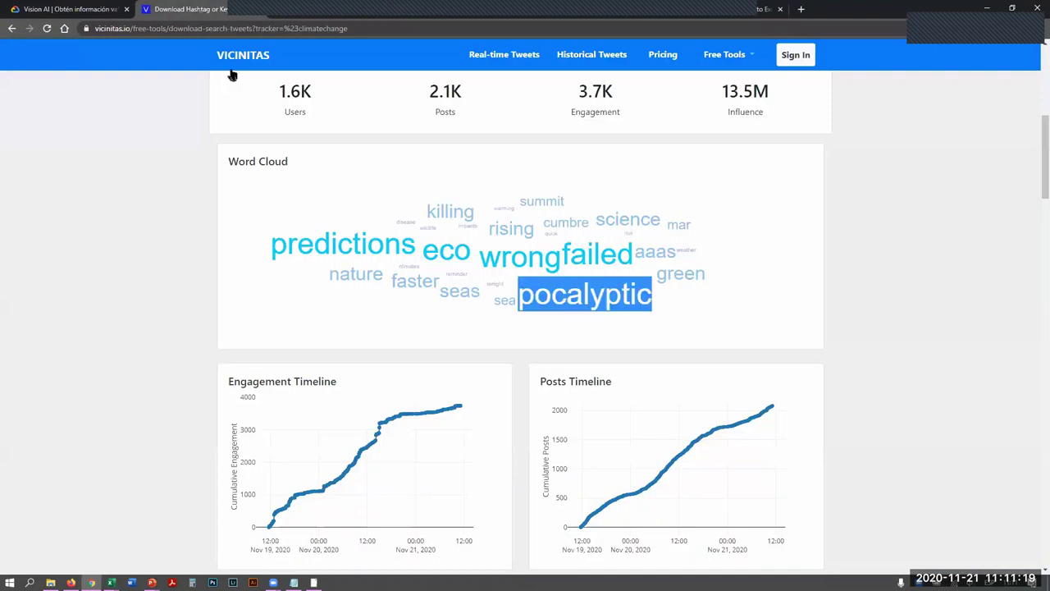
{"action": "key", "text": "alt+Right"}
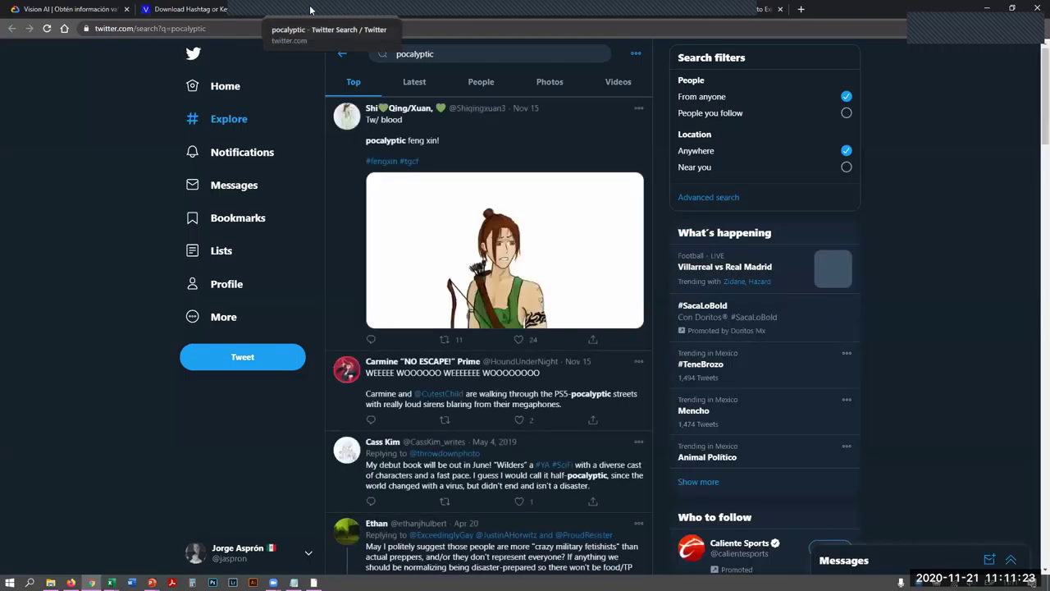
{"action": "key", "text": "alt+Left"}
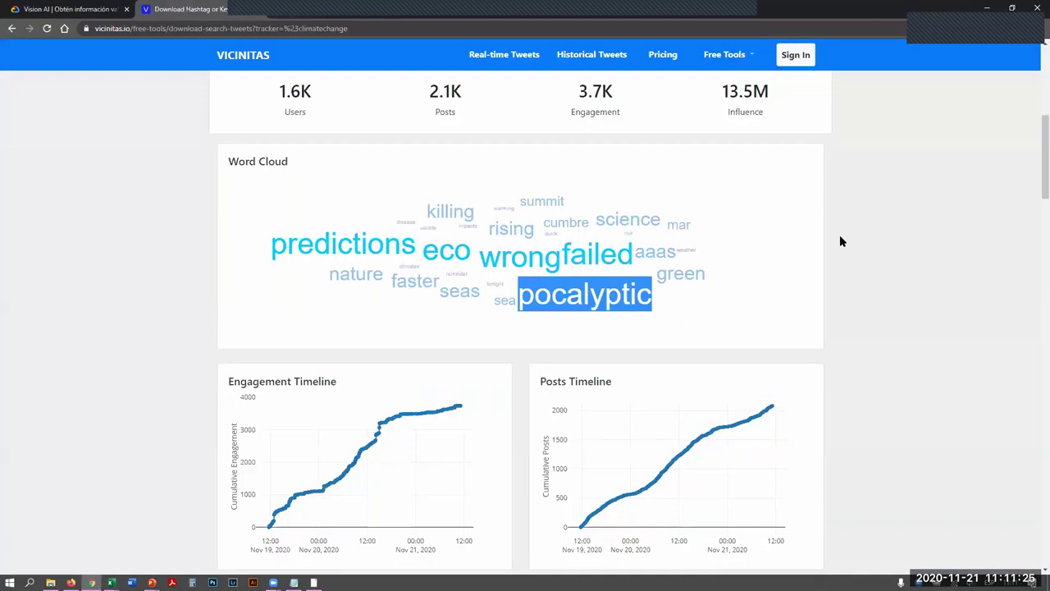
{"action": "left_click", "coordinate": [860, 255]}
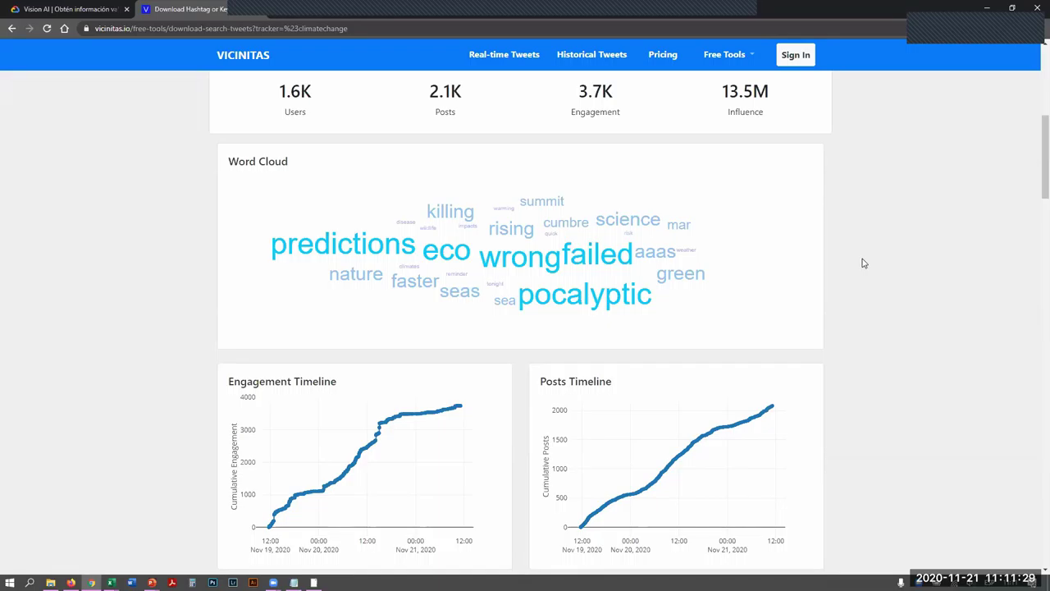
Step: Examine the engagement and posts timelines and the post and rich media type charts
{"action": "scroll", "coordinate": [863, 262], "scroll_direction": "down", "scroll_amount": 2}
{"action": "scroll", "coordinate": [863, 263], "scroll_direction": "up", "scroll_amount": 1}
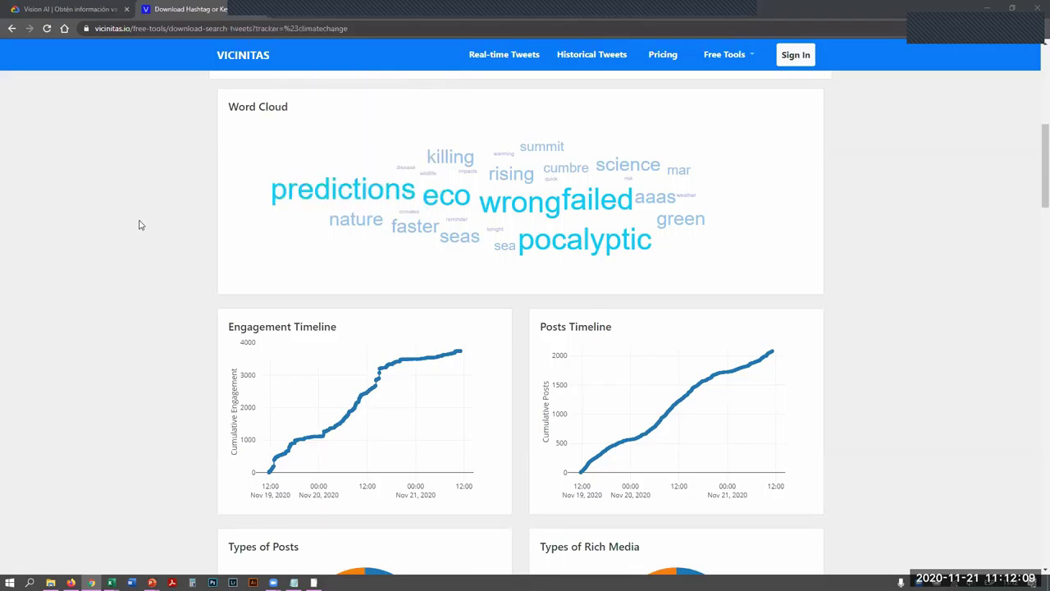
{"action": "scroll", "coordinate": [191, 186], "scroll_direction": "down", "scroll_amount": 2}
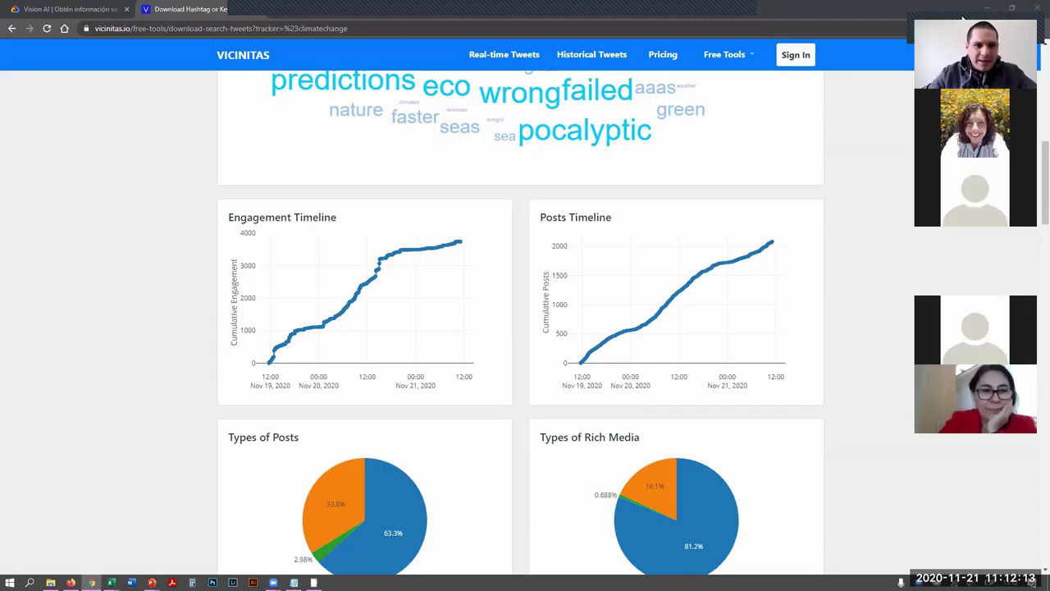
Step: Inspect the Types of Posts and Types of Rich Media pie charts, including the individual photo and video shares
{"action": "scroll", "coordinate": [192, 210], "scroll_direction": "down", "scroll_amount": 1}
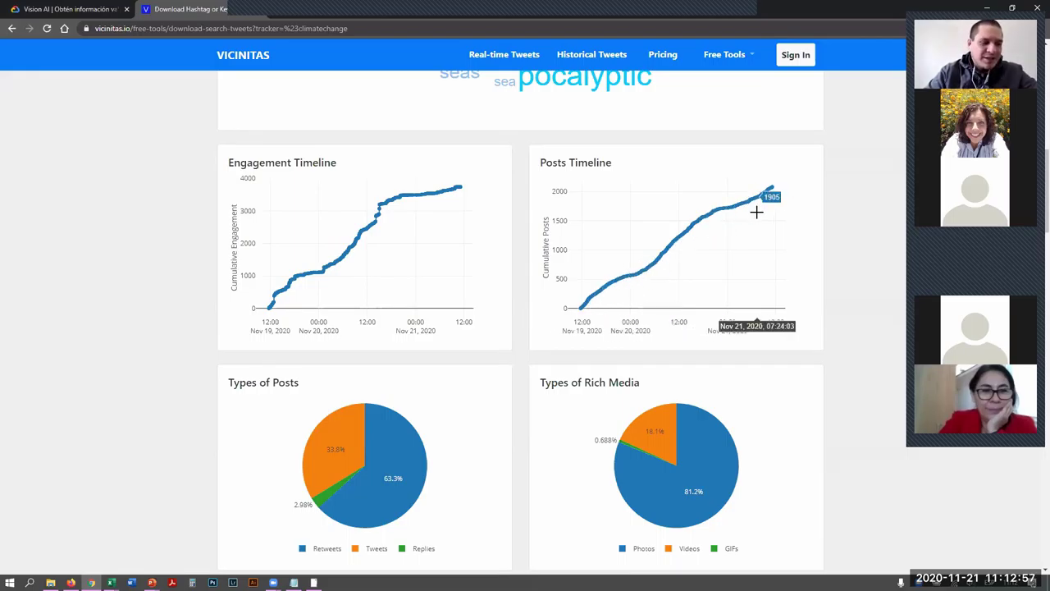
{"action": "scroll", "coordinate": [192, 236], "scroll_direction": "down", "scroll_amount": 3}
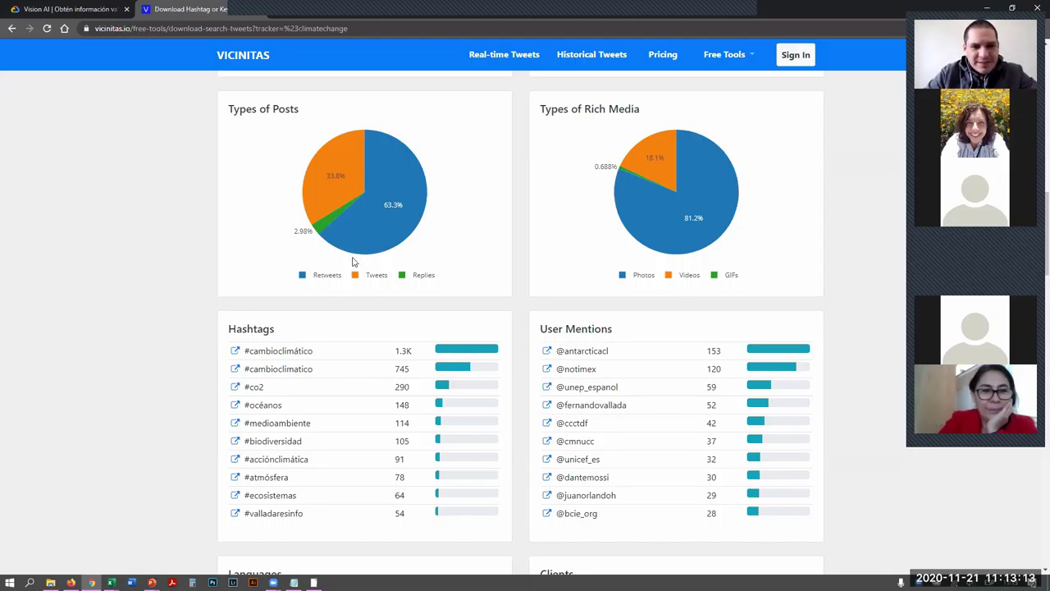
{"action": "mouse_move", "coordinate": [400, 169]}
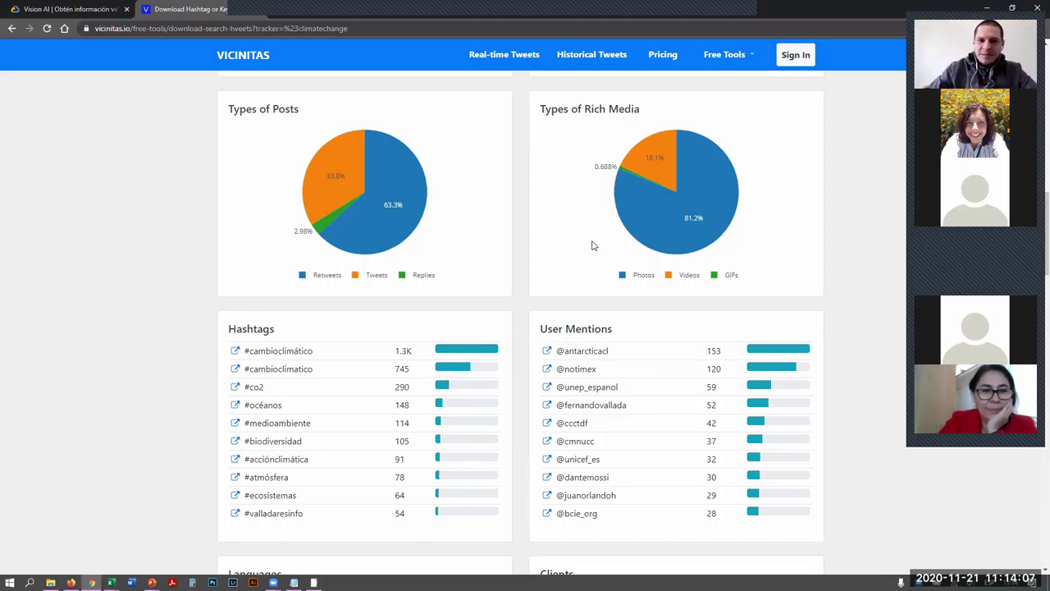
{"action": "mouse_move", "coordinate": [686, 201]}
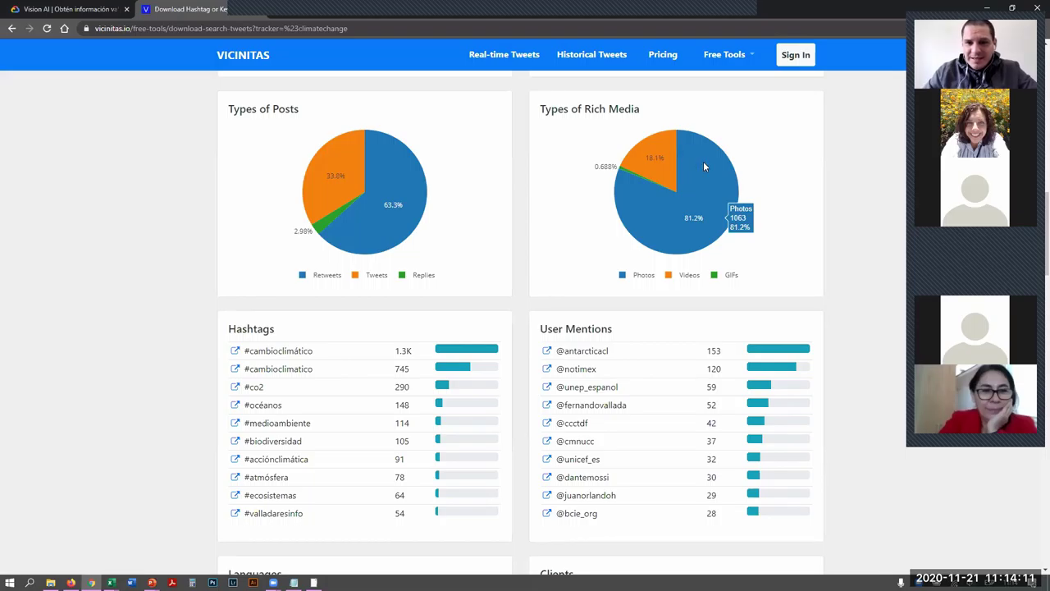
{"action": "mouse_move", "coordinate": [647, 160]}
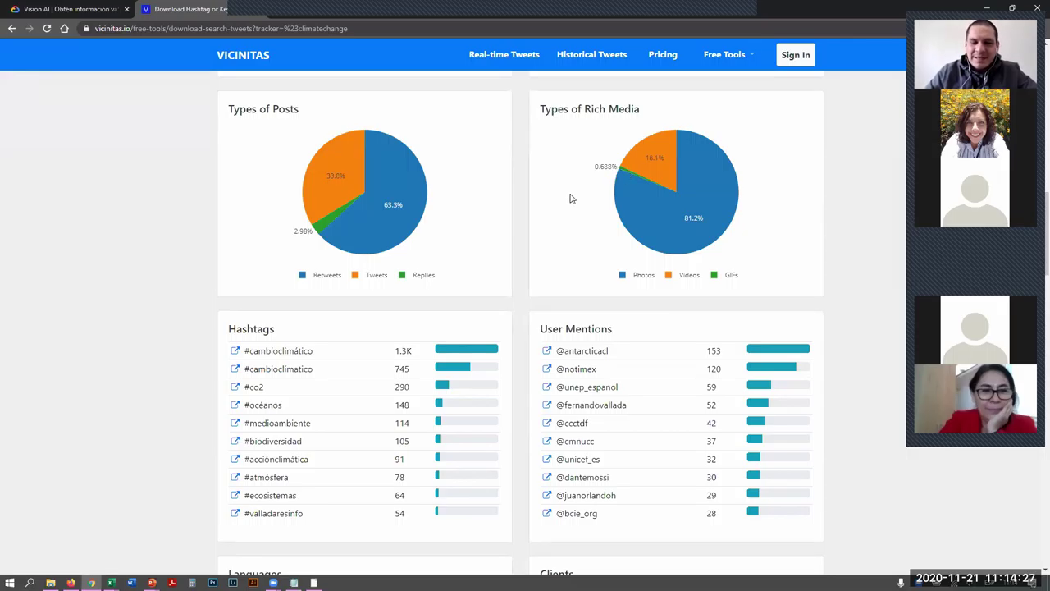
Step: Review the Hashtags table for #cambioclimático against the searched hashtag at the start of the results
{"action": "scroll", "coordinate": [169, 244], "scroll_direction": "down", "scroll_amount": 1}
{"action": "scroll", "coordinate": [169, 244], "scroll_direction": "down", "scroll_amount": 2}
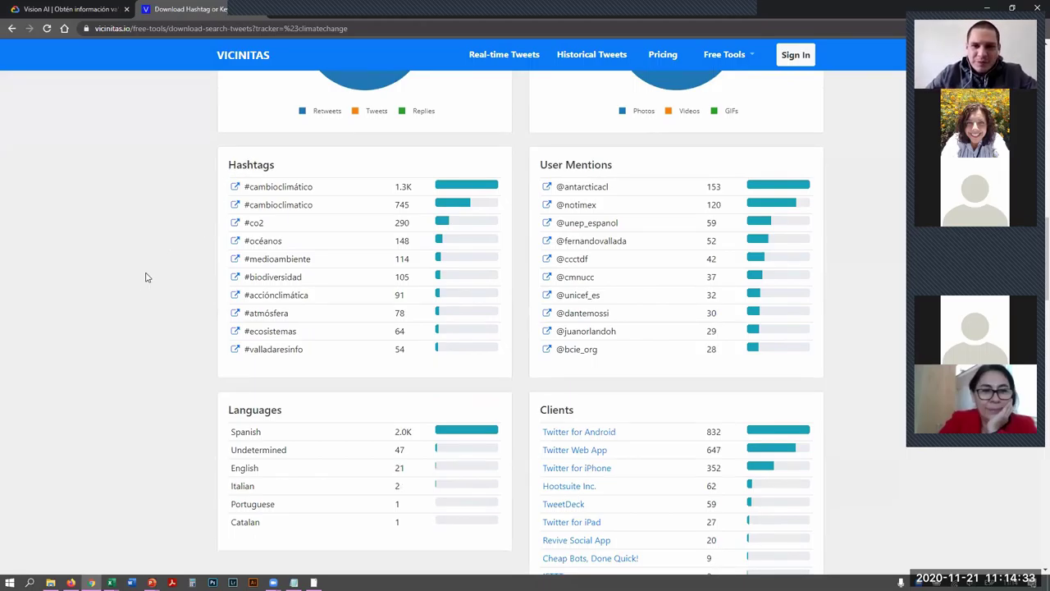
{"action": "scroll", "coordinate": [146, 278], "scroll_direction": "up", "scroll_amount": 3}
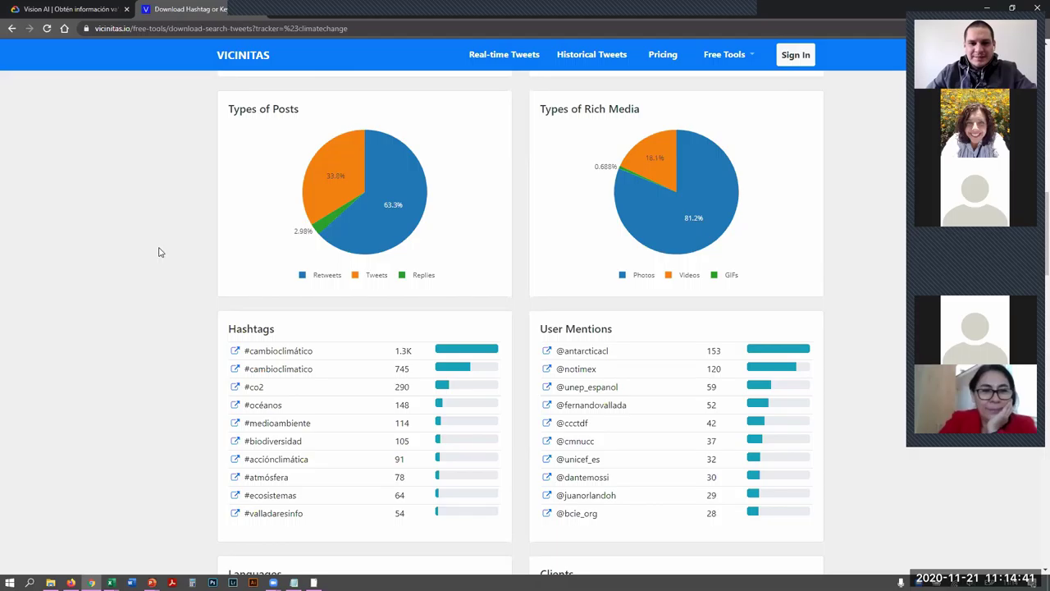
{"action": "scroll", "coordinate": [159, 260], "scroll_direction": "down", "scroll_amount": 3}
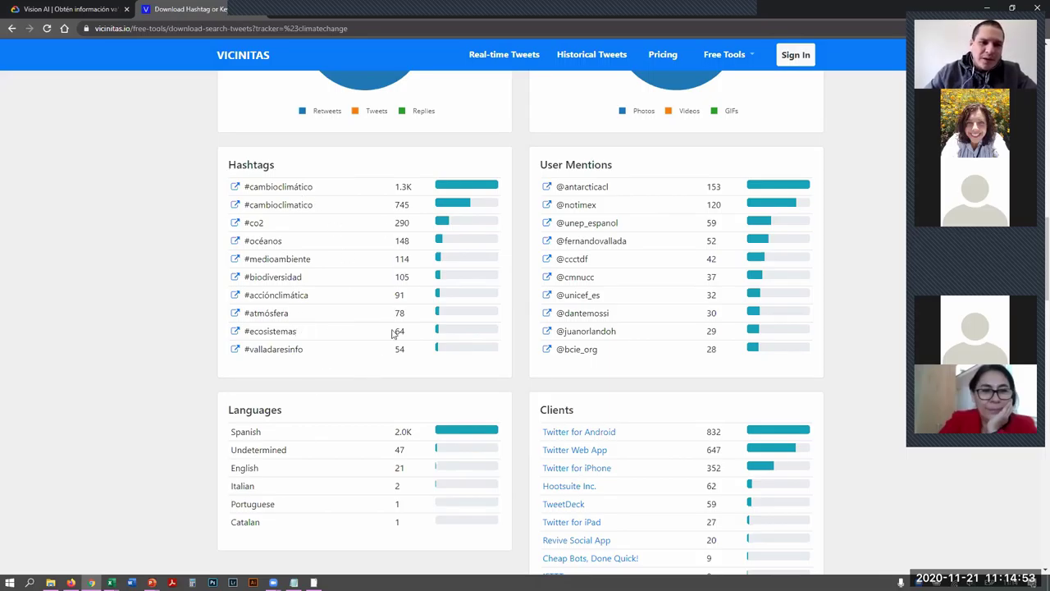
{"action": "scroll", "coordinate": [208, 302], "scroll_direction": "up", "scroll_amount": 10}
{"action": "scroll", "coordinate": [208, 302], "scroll_direction": "up", "scroll_amount": 3}
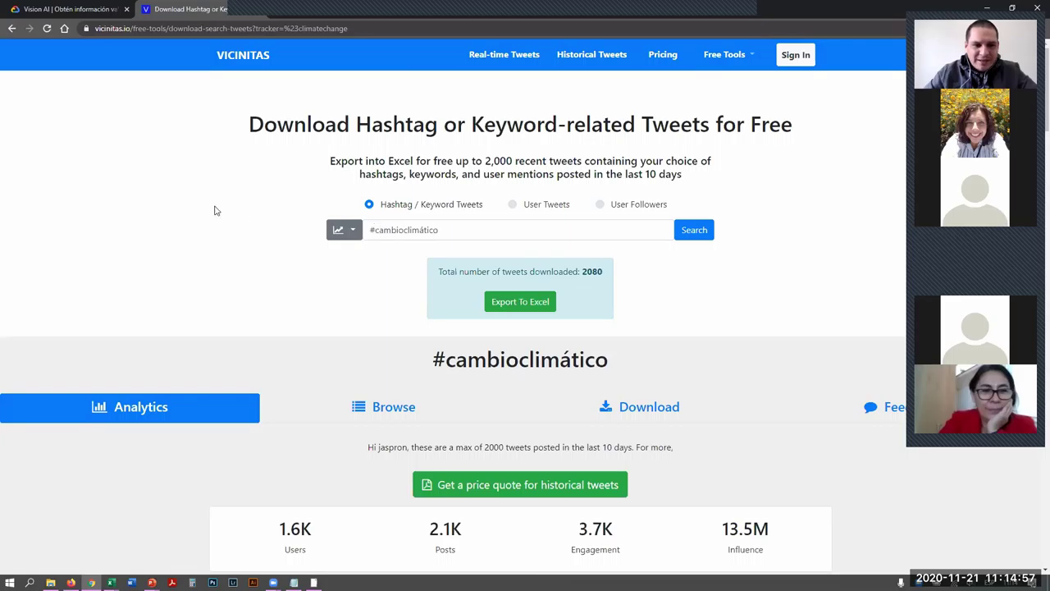
{"action": "scroll", "coordinate": [159, 204], "scroll_direction": "down", "scroll_amount": 12}
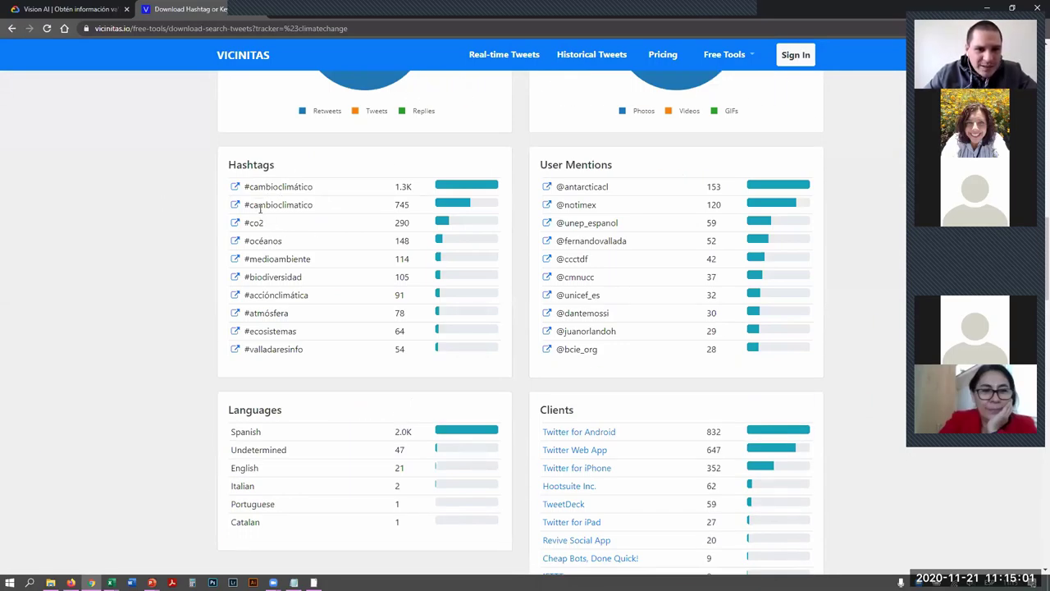
Step: Compare the accented #cambioclimático and unaccented #cambioclimatico entries in the Hashtags table by highlighting each and then both
{"action": "left_click_drag", "start_coordinate": [313, 188], "coordinate": [243, 190]}
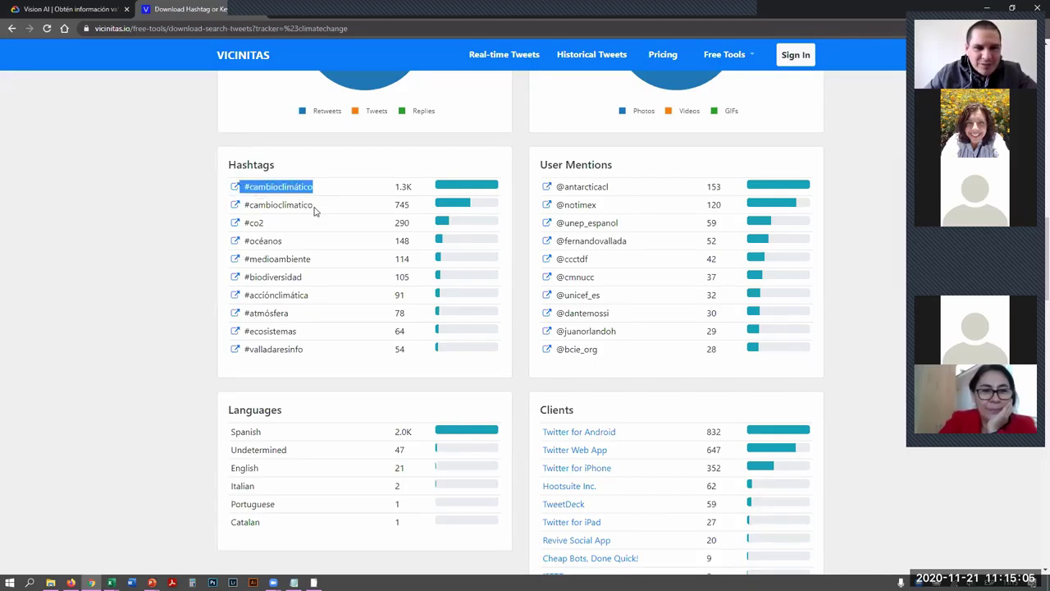
{"action": "left_click", "coordinate": [190, 201]}
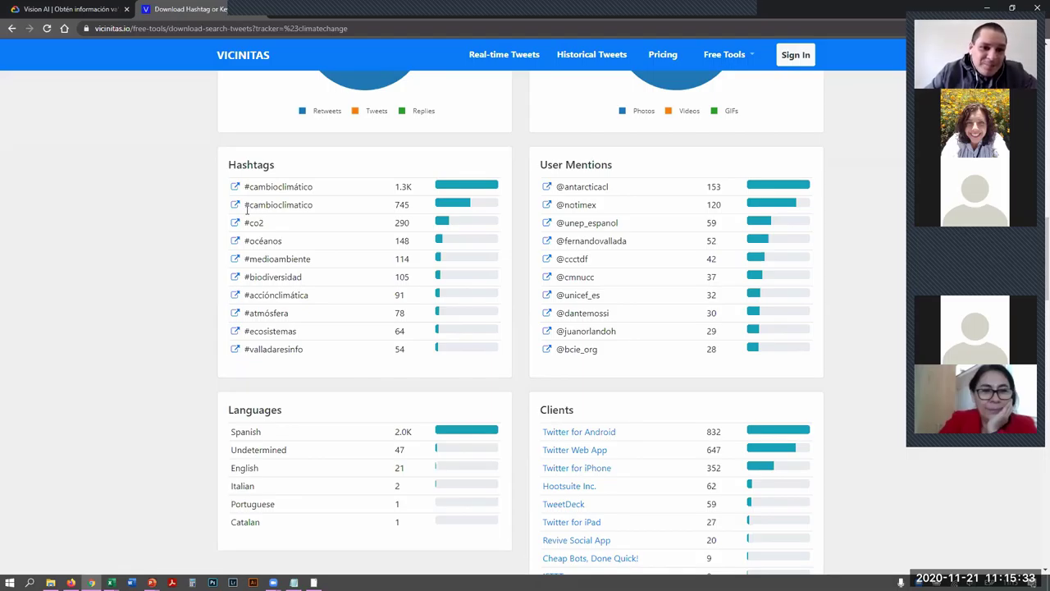
{"action": "left_click_drag", "start_coordinate": [246, 206], "coordinate": [314, 206]}
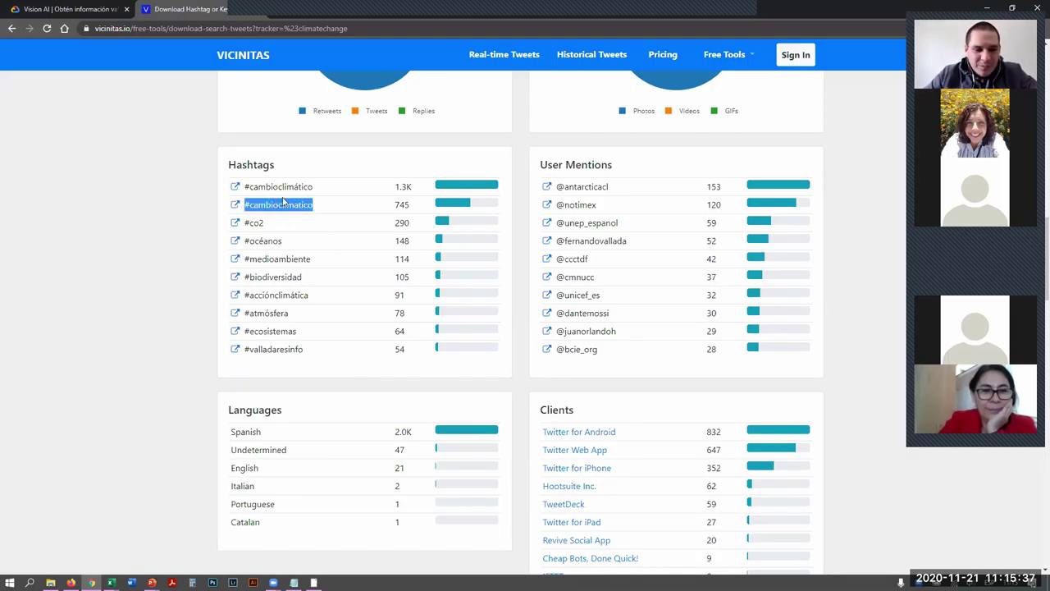
{"action": "left_click", "coordinate": [148, 230]}
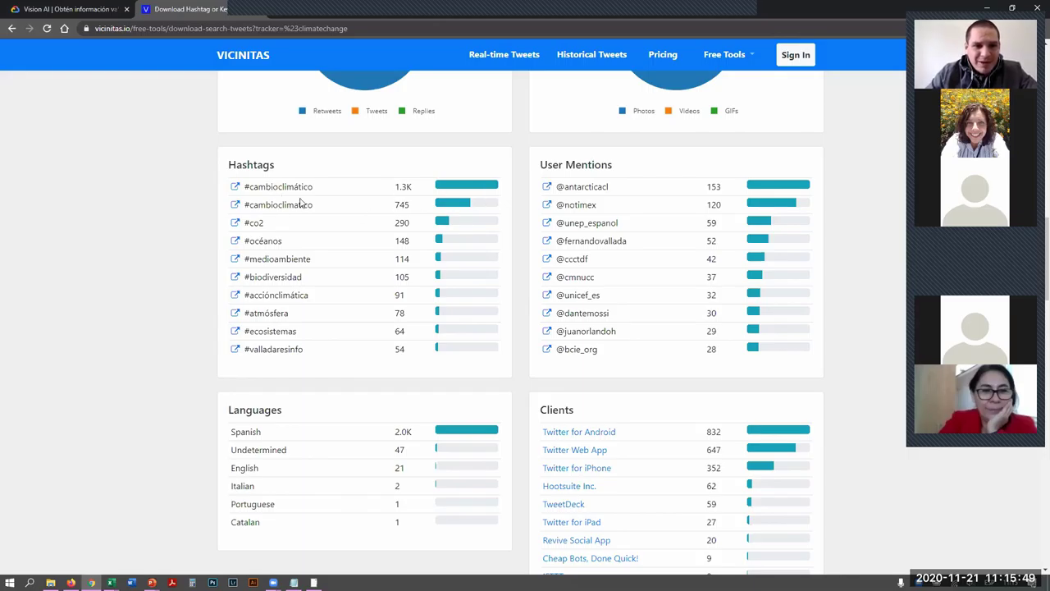
{"action": "left_click_drag", "start_coordinate": [318, 208], "coordinate": [243, 186]}
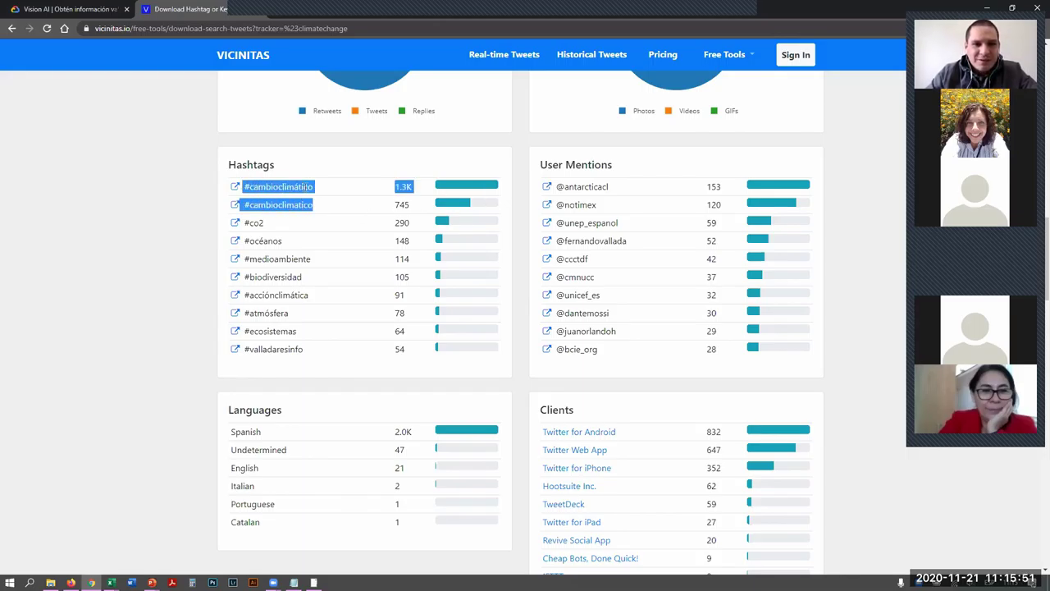
{"action": "left_click", "coordinate": [173, 238]}
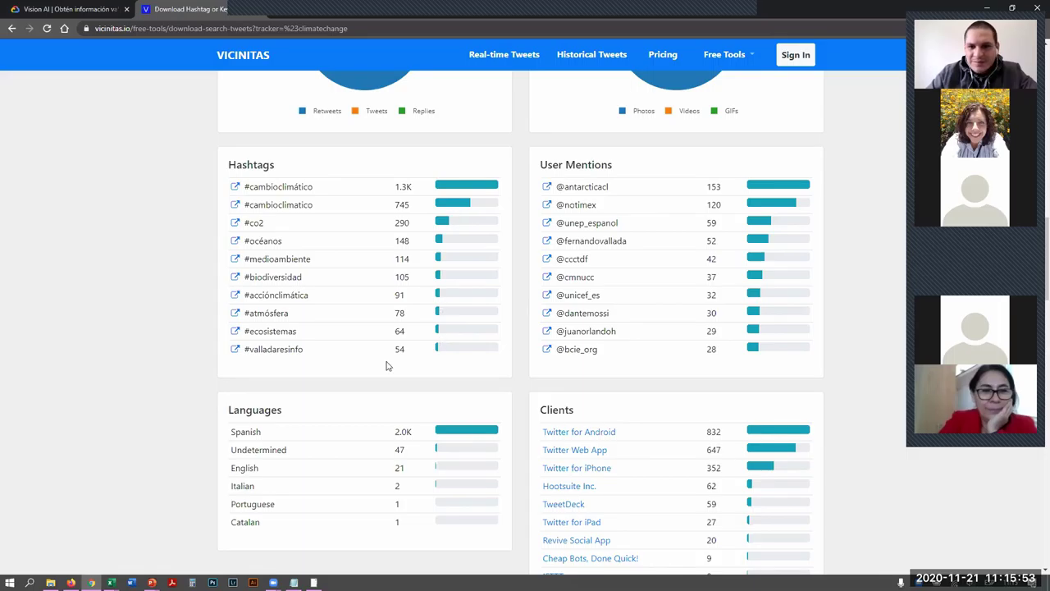
Step: Review the Languages and Clients tables, highlighting the Hootsuite Inc. entry among the clients
{"action": "scroll", "coordinate": [187, 317], "scroll_direction": "down", "scroll_amount": 1}
{"action": "scroll", "coordinate": [187, 316], "scroll_direction": "down", "scroll_amount": 5}
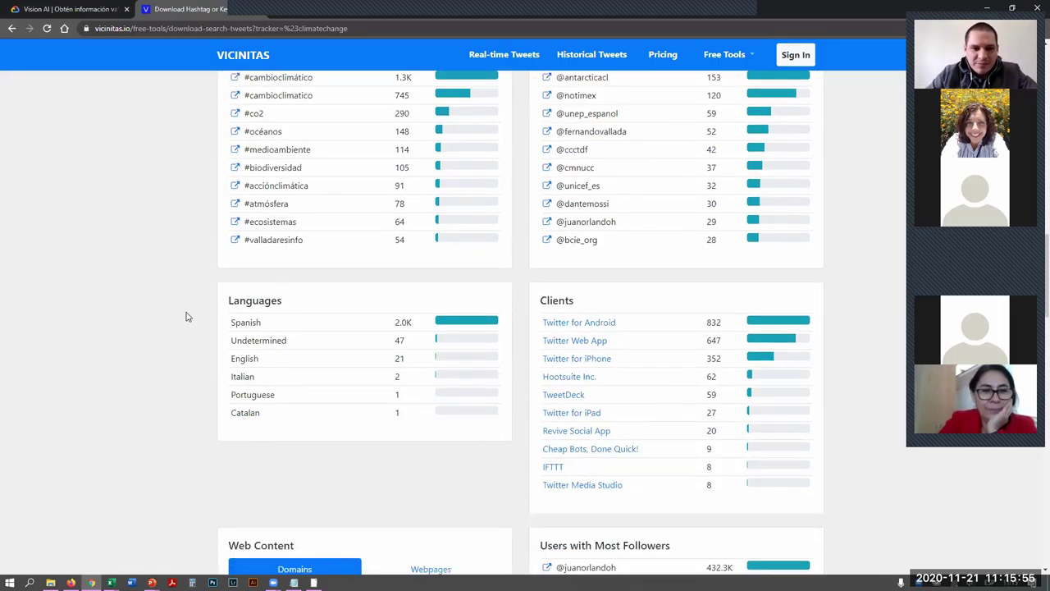
{"action": "scroll", "coordinate": [186, 329], "scroll_direction": "up", "scroll_amount": 1}
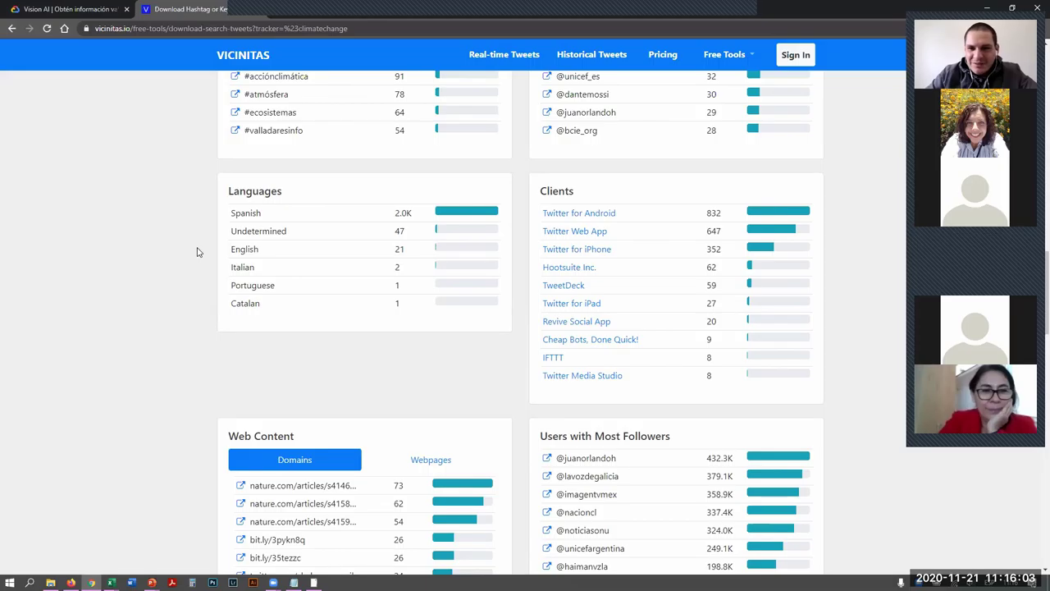
{"action": "scroll", "coordinate": [235, 213], "scroll_direction": "down", "scroll_amount": 1}
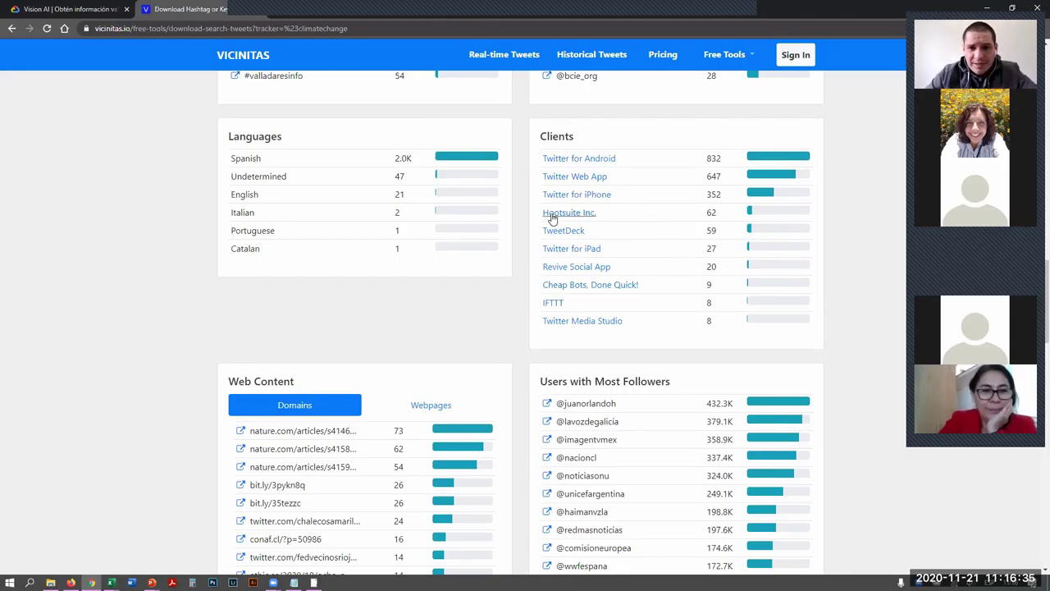
{"action": "left_click_drag", "start_coordinate": [541, 213], "coordinate": [613, 215]}
{"action": "mouse_move", "coordinate": [525, 215]}
{"action": "left_mouse_down"}
{"action": "mouse_move", "coordinate": [611, 218]}
{"action": "mouse_move", "coordinate": [518, 220]}
{"action": "mouse_move", "coordinate": [590, 215]}
{"action": "mouse_move", "coordinate": [542, 220]}
{"action": "left_mouse_up"}
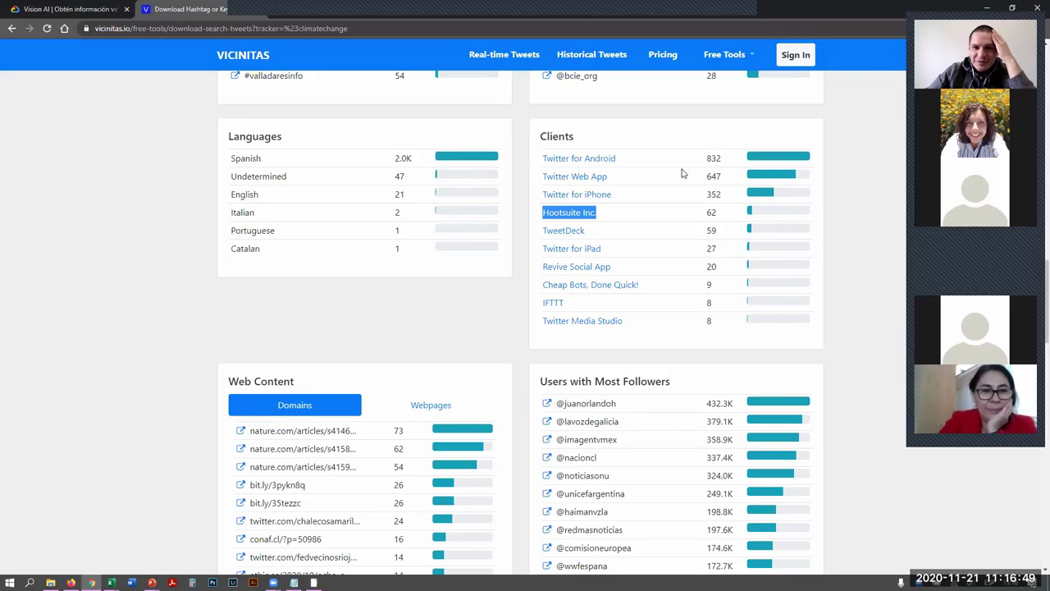
{"action": "left_click", "coordinate": [532, 183]}
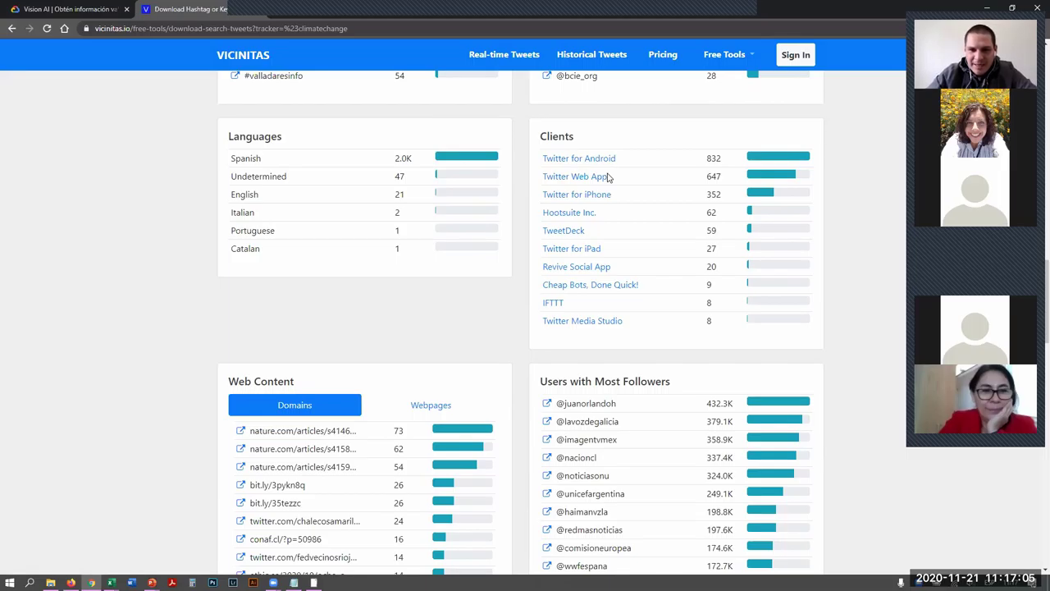
Step: Examine the Web Content domains, highlighting the three nature.com articles and the shortened and other links below them
{"action": "scroll", "coordinate": [239, 267], "scroll_direction": "down", "scroll_amount": 1}
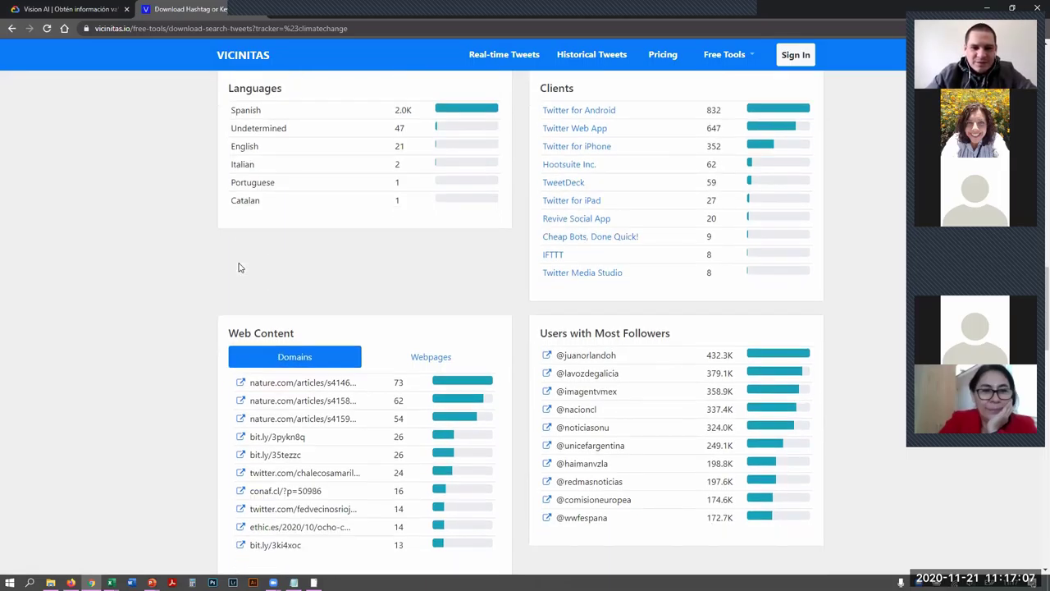
{"action": "scroll", "coordinate": [239, 267], "scroll_direction": "down", "scroll_amount": 1}
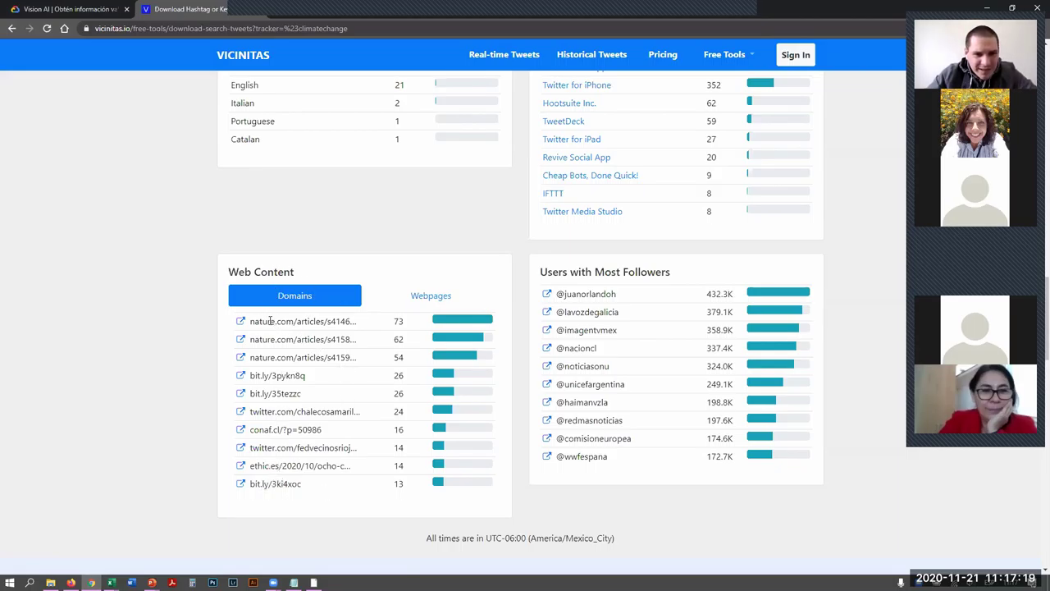
{"action": "left_click_drag", "start_coordinate": [250, 321], "coordinate": [361, 357]}
{"action": "left_click", "coordinate": [194, 329]}
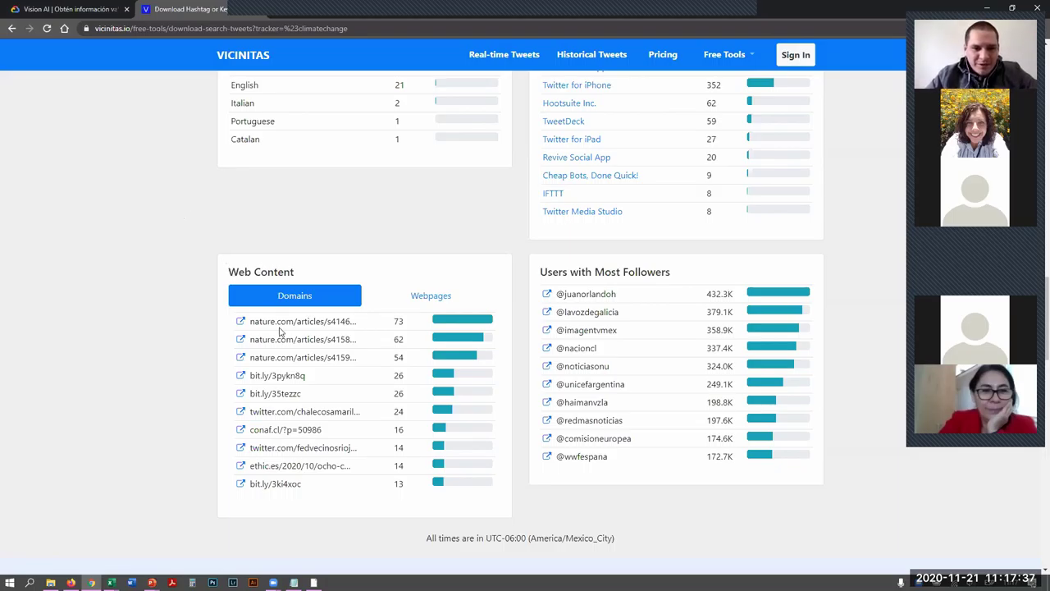
{"action": "left_click_drag", "start_coordinate": [251, 322], "coordinate": [408, 362]}
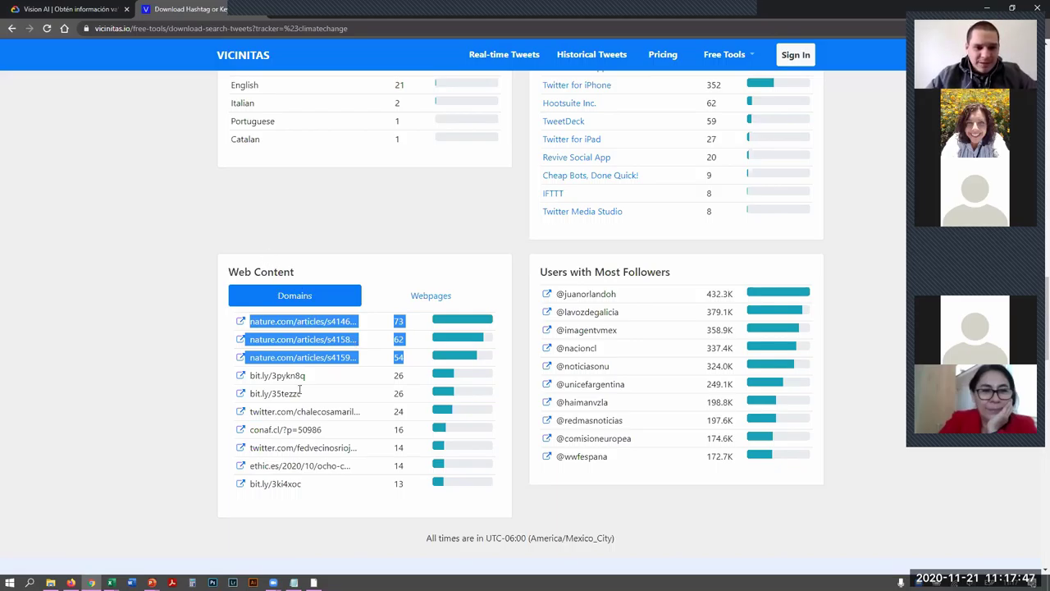
{"action": "left_click_drag", "start_coordinate": [305, 485], "coordinate": [251, 375]}
{"action": "left_click", "coordinate": [163, 373]}
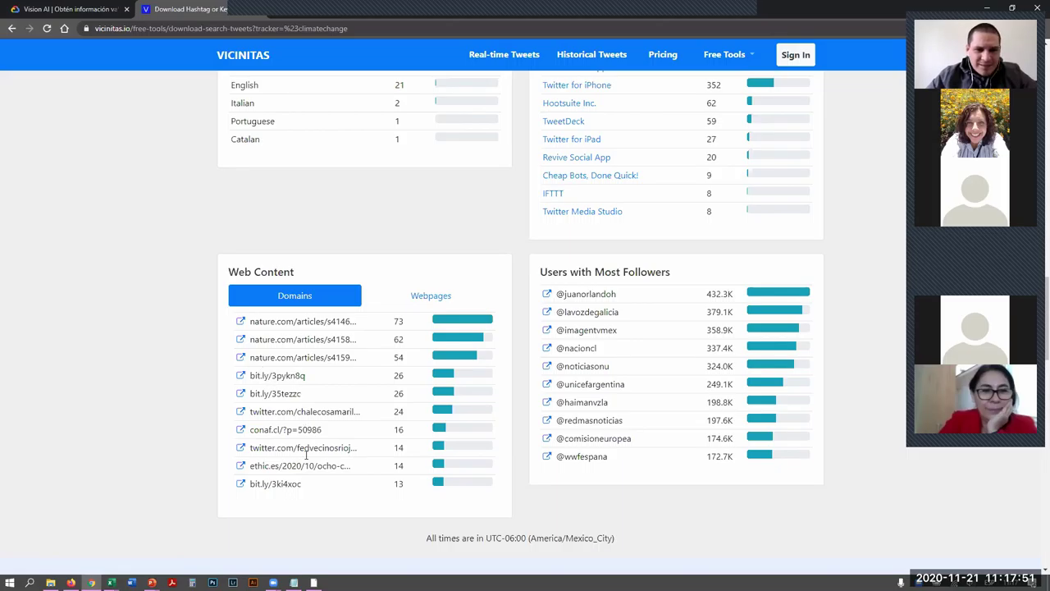
{"action": "left_click_drag", "start_coordinate": [319, 490], "coordinate": [307, 376]}
{"action": "left_click", "coordinate": [174, 384]}
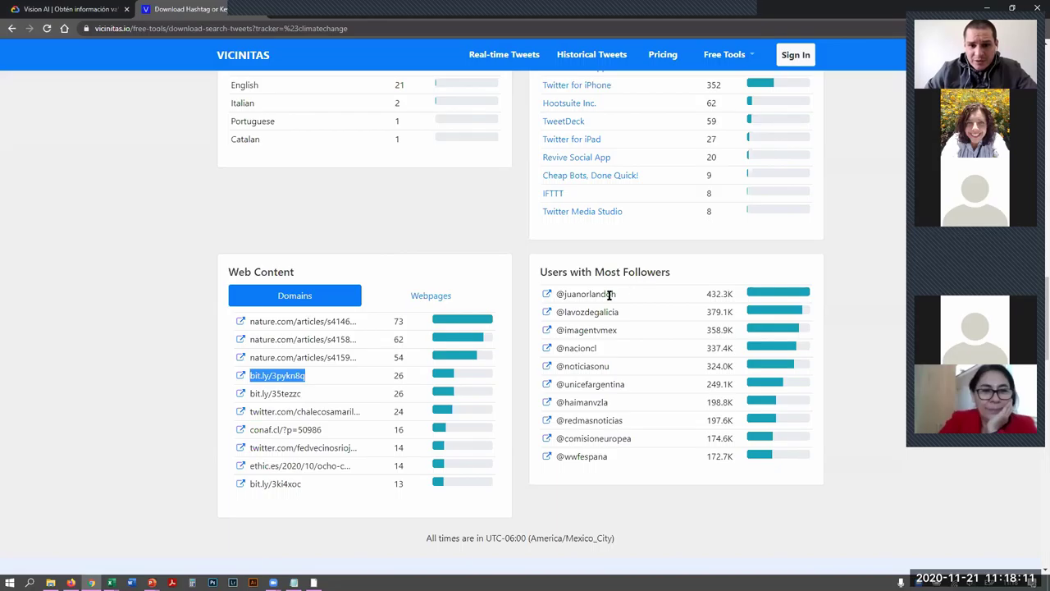
Step: Review the Users with Most Followers list, then return to the search form and Excel export option
{"action": "left_click_drag", "start_coordinate": [558, 293], "coordinate": [592, 286]}
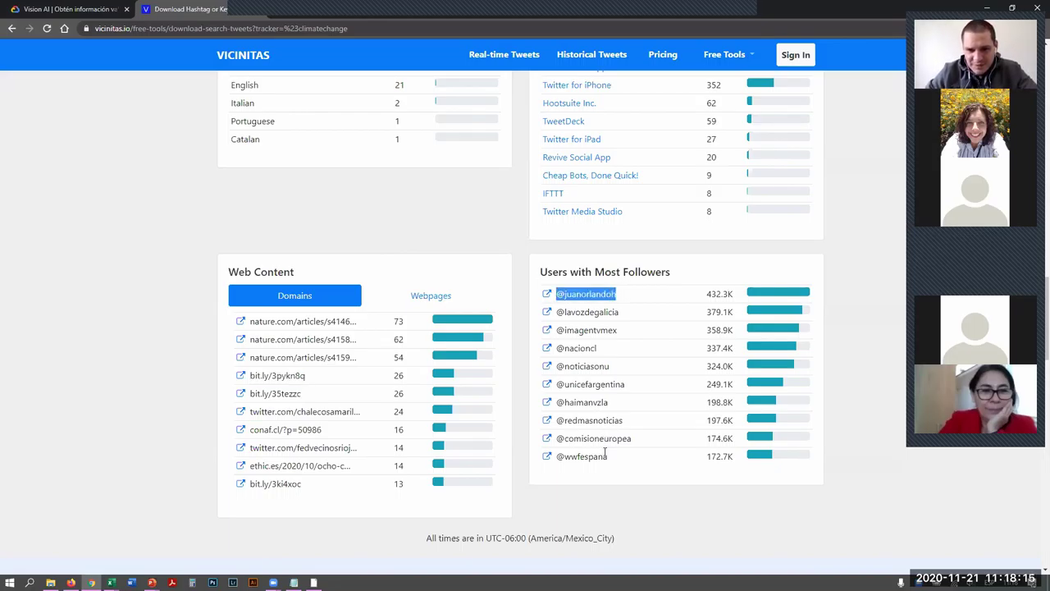
{"action": "left_click", "coordinate": [174, 321]}
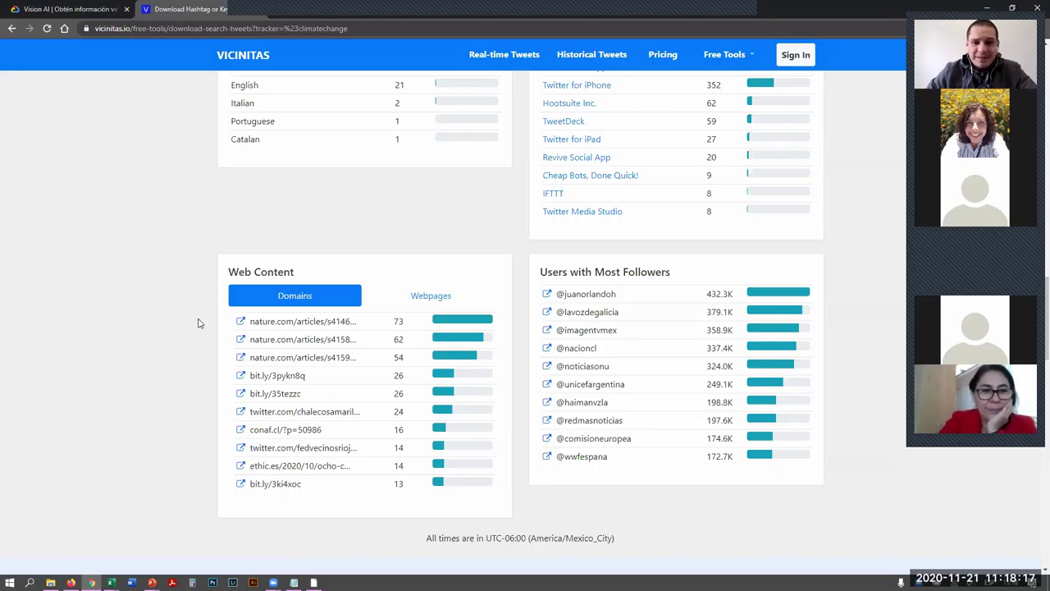
{"action": "scroll", "coordinate": [842, 342], "scroll_direction": "up", "scroll_amount": 10}
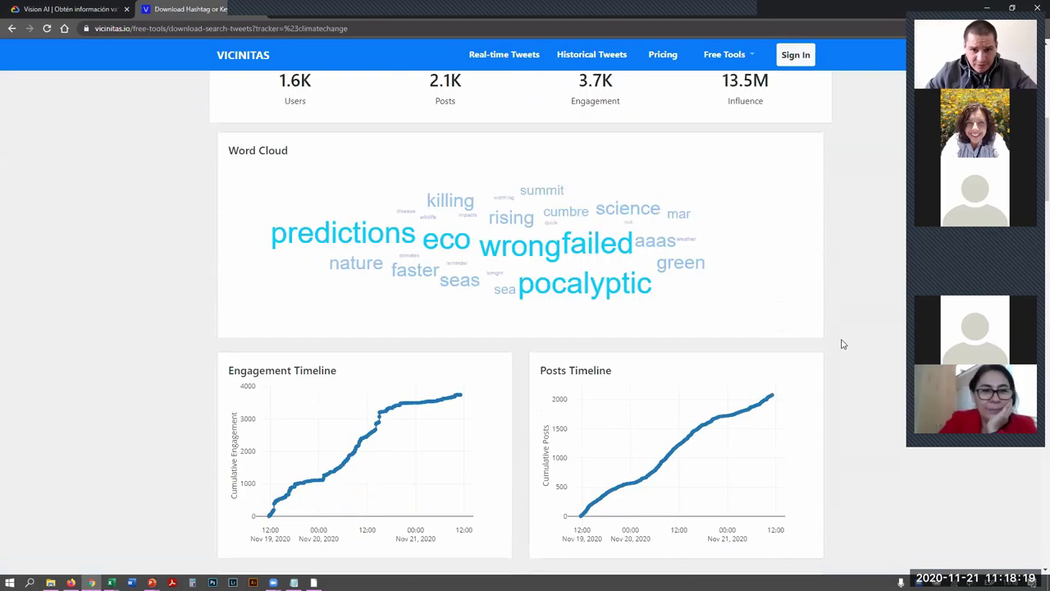
{"action": "scroll", "coordinate": [777, 256], "scroll_direction": "down", "scroll_amount": 1}
{"action": "scroll", "coordinate": [778, 255], "scroll_direction": "up", "scroll_amount": 1}
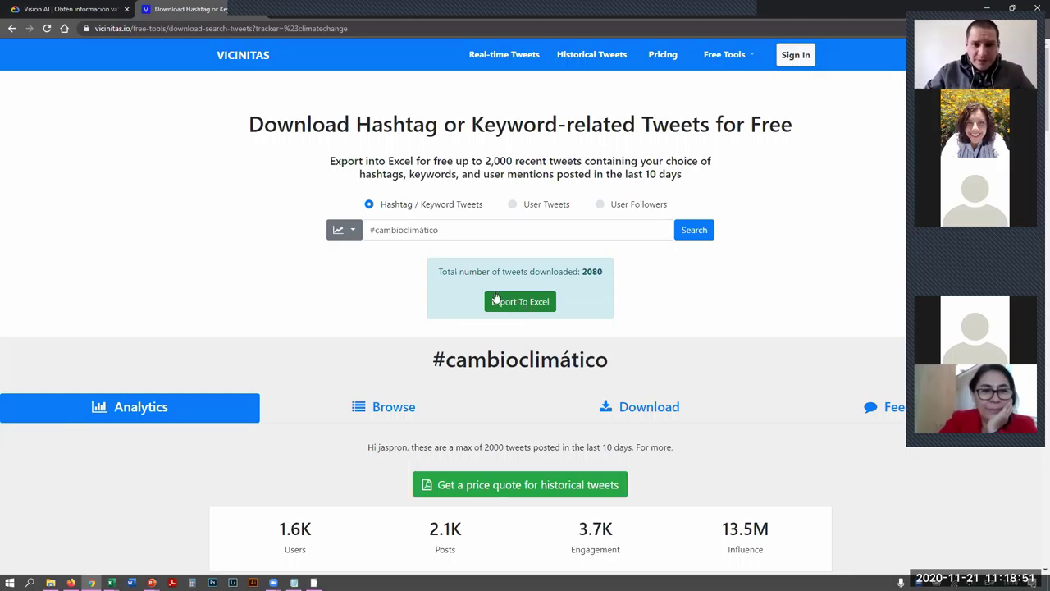
Step: Switch to the "Herramientas de análisis" slide to consult the tool list, then return to the Vicinitas results
{"action": "key", "text": "alt+Tab"}
{"action": "key", "text": "alt+Tab"}
{"action": "key", "text": "alt+Tab"}
{"action": "key", "text": "alt+Tab"}
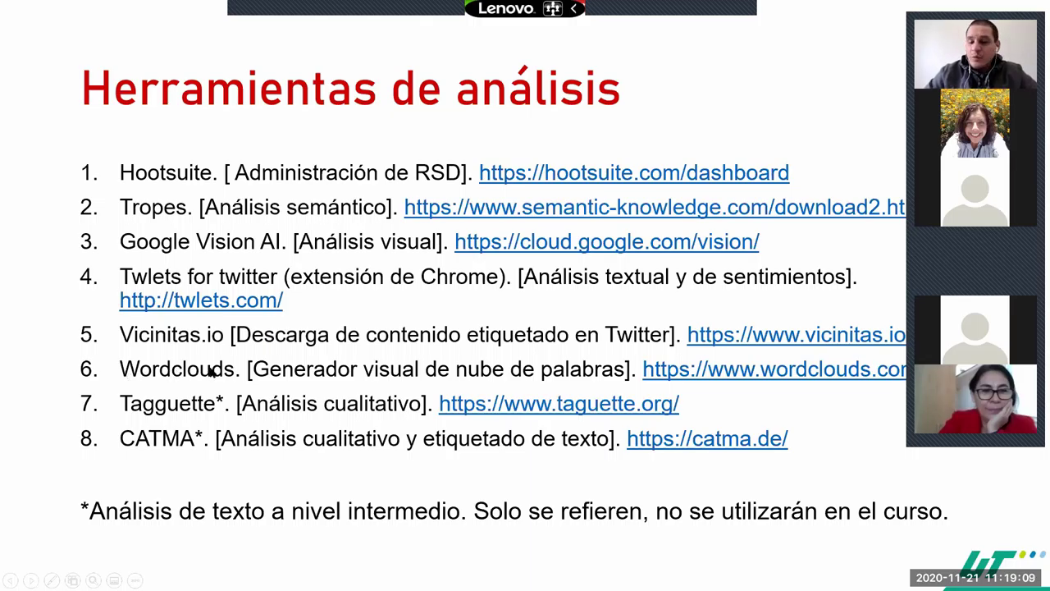
{"action": "key", "text": "alt+Tab"}
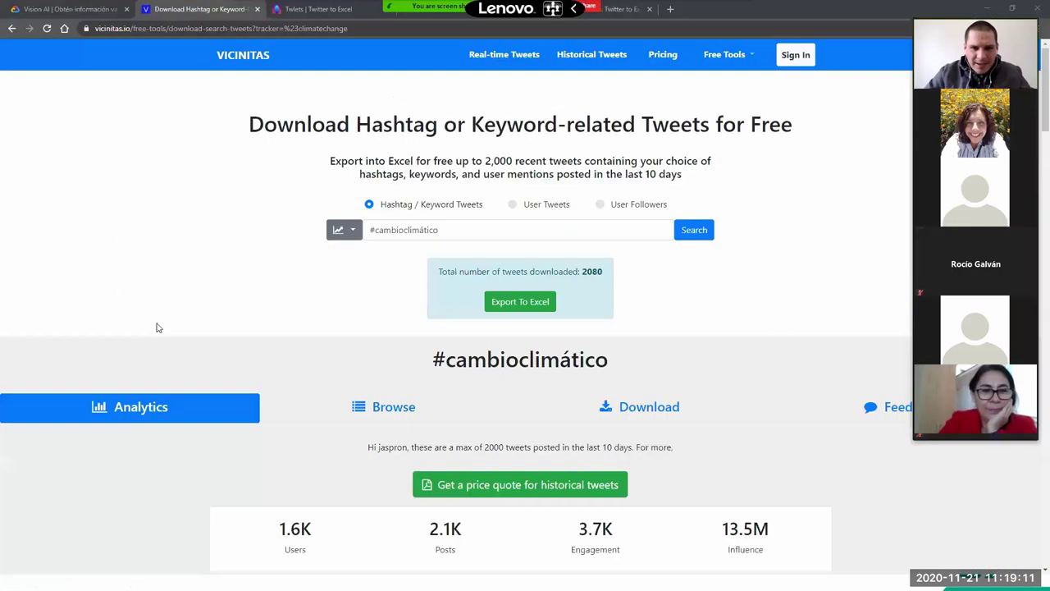
Step: Review the Word Cloud for #cambioclimático again, briefly highlighting its terms
{"action": "scroll", "coordinate": [154, 300], "scroll_direction": "down", "scroll_amount": 3}
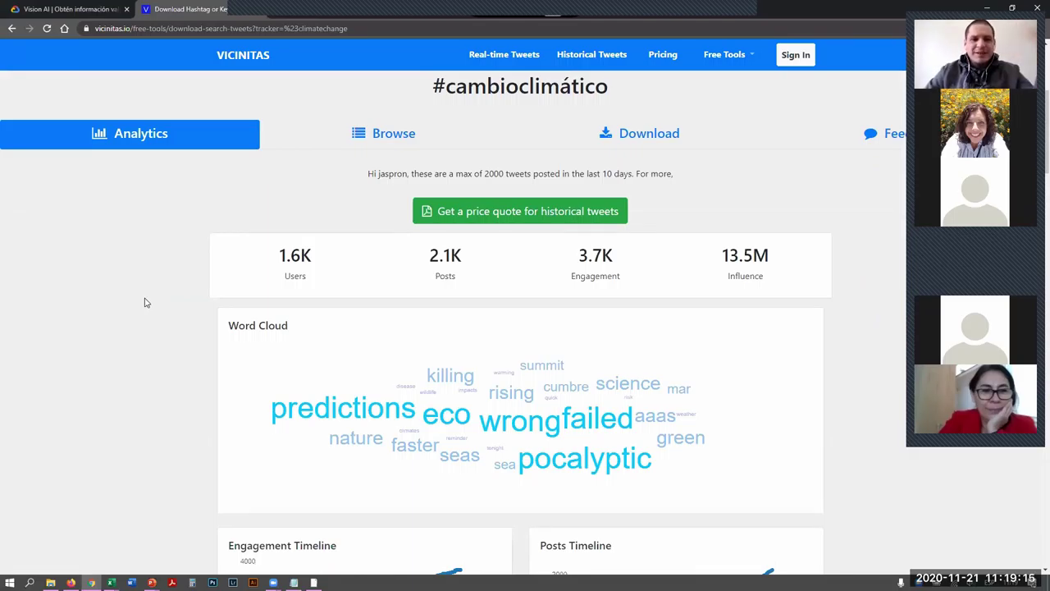
{"action": "scroll", "coordinate": [139, 304], "scroll_direction": "down", "scroll_amount": 2}
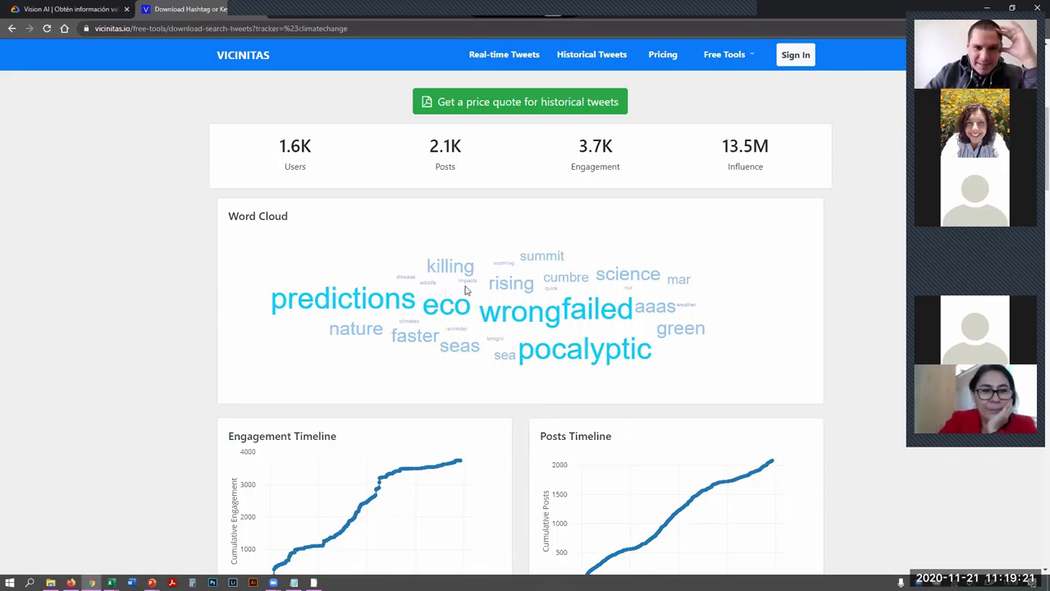
{"action": "left_click_drag", "start_coordinate": [514, 279], "coordinate": [150, 318]}
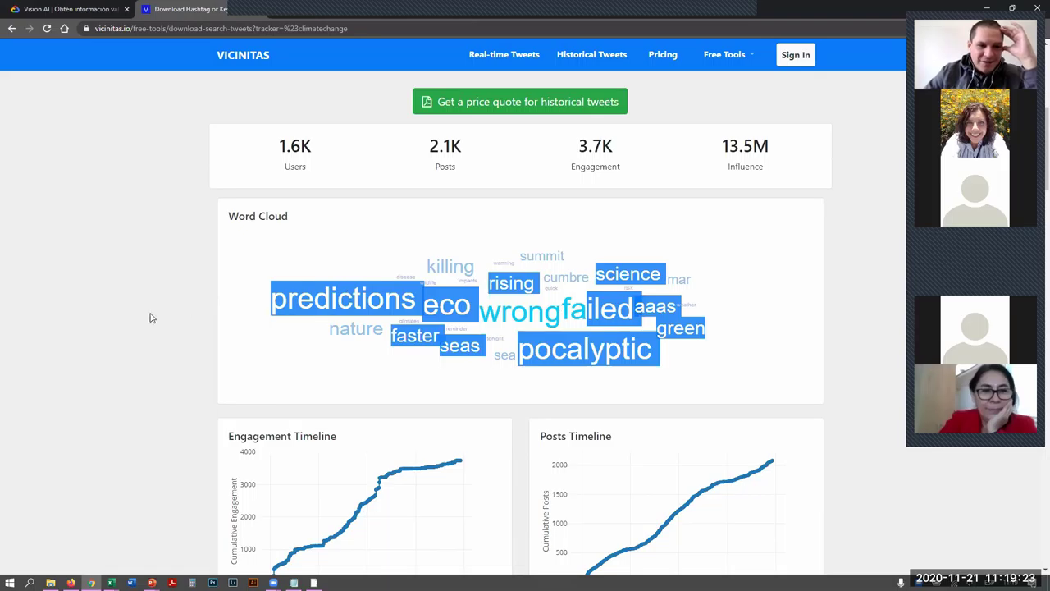
{"action": "left_click", "coordinate": [150, 318]}
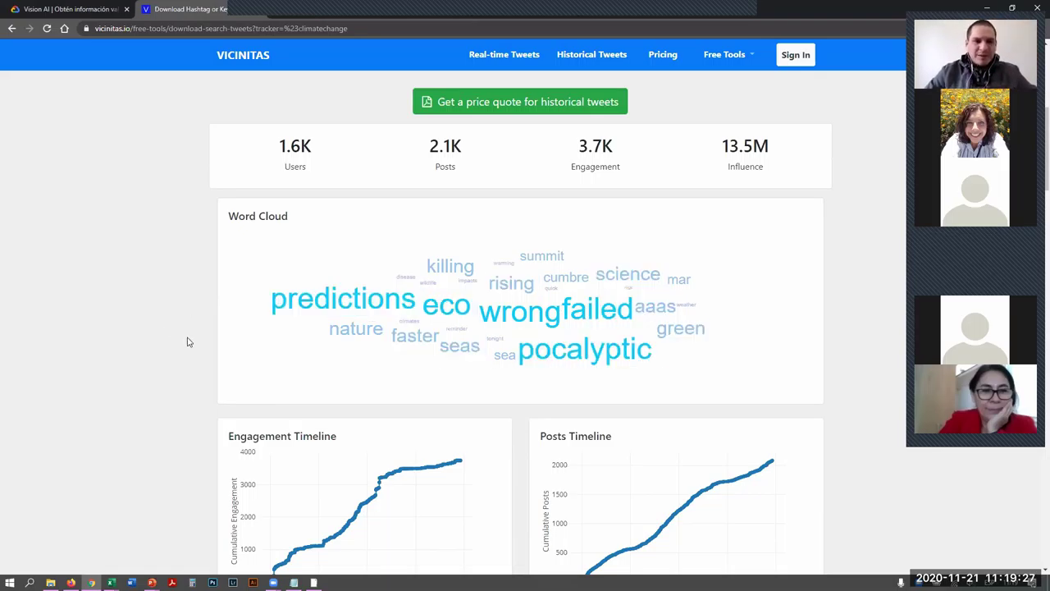
Step: Switch between the Vicinitas word cloud and the "Herramientas de análisis" slide, ending on the slide
{"action": "key", "text": "alt+Tab"}
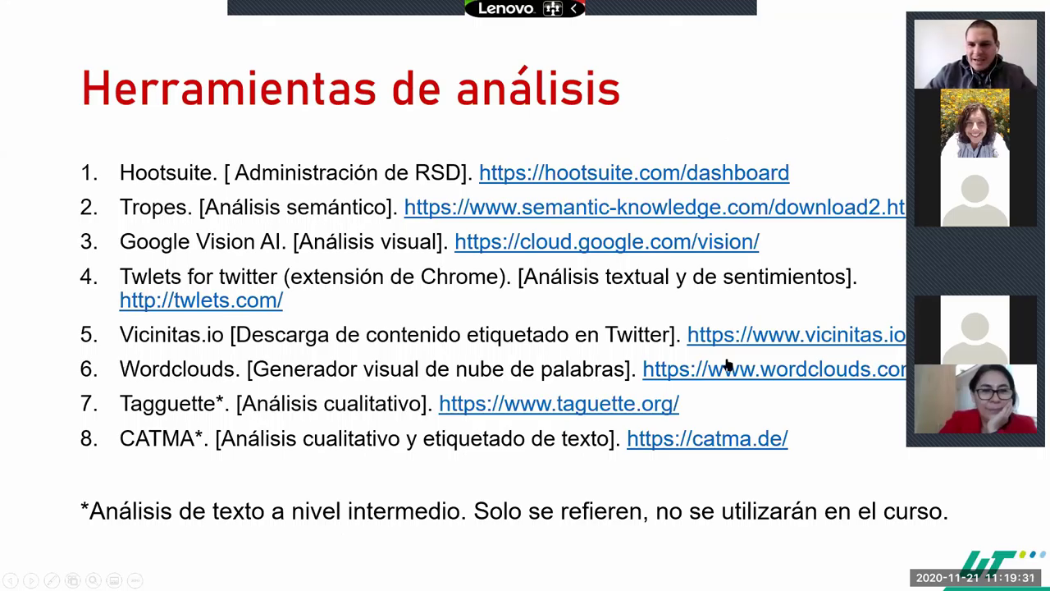
{"action": "key", "text": "alt+Tab"}
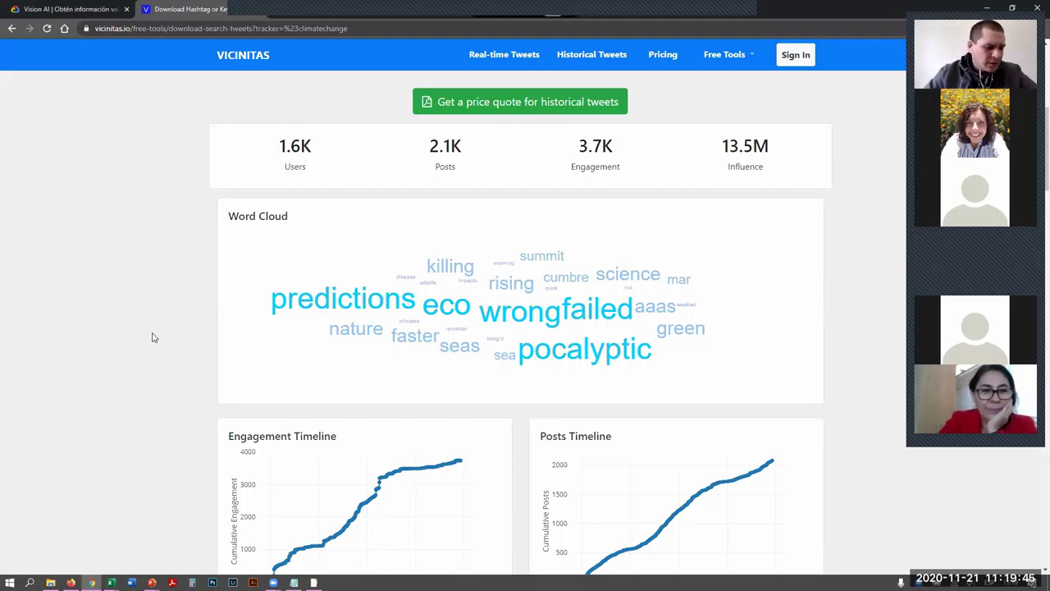
{"action": "key", "text": "alt+Tab"}
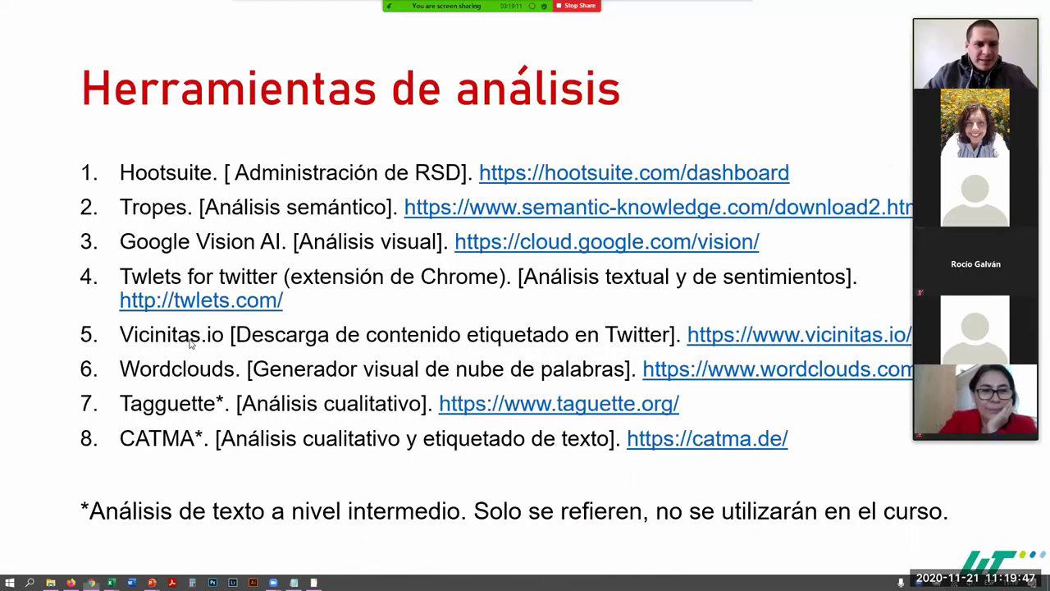